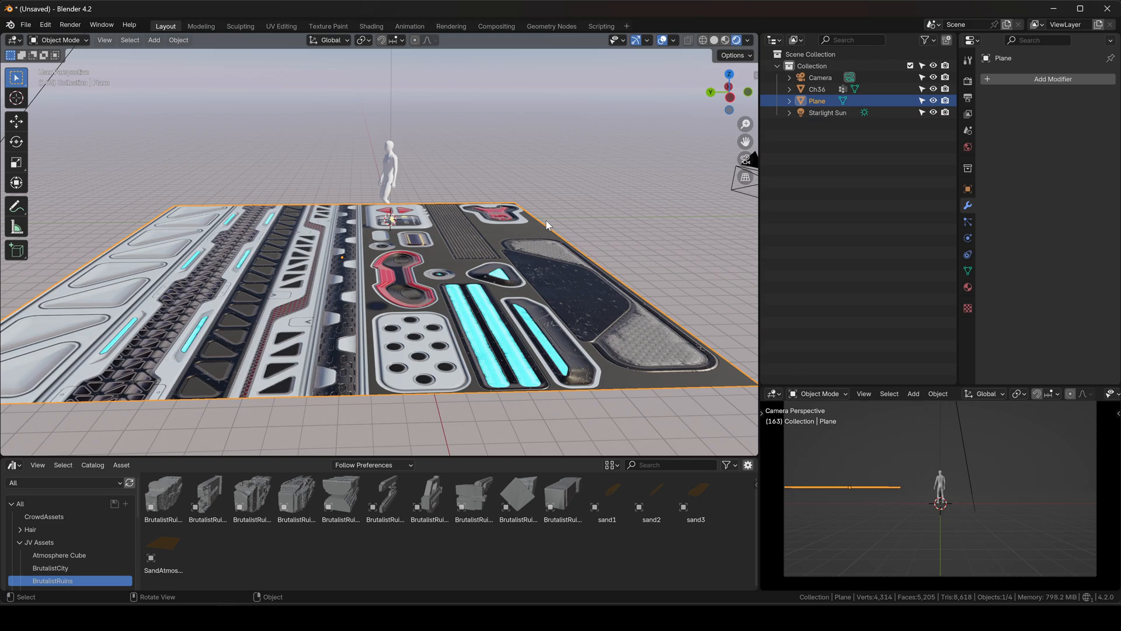
Examine the sci-fi trim sheet plane from low angles and from directly above.
middle_click_drag(546, 220, 349, 273)
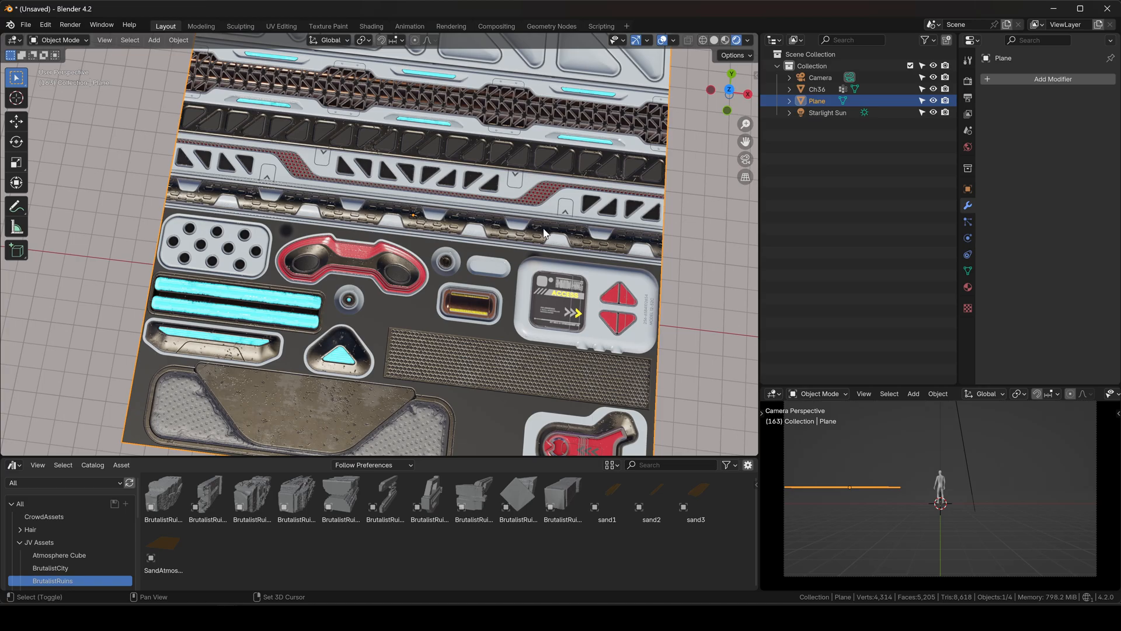
middle_click_drag(543, 232, 505, 281, "shift")
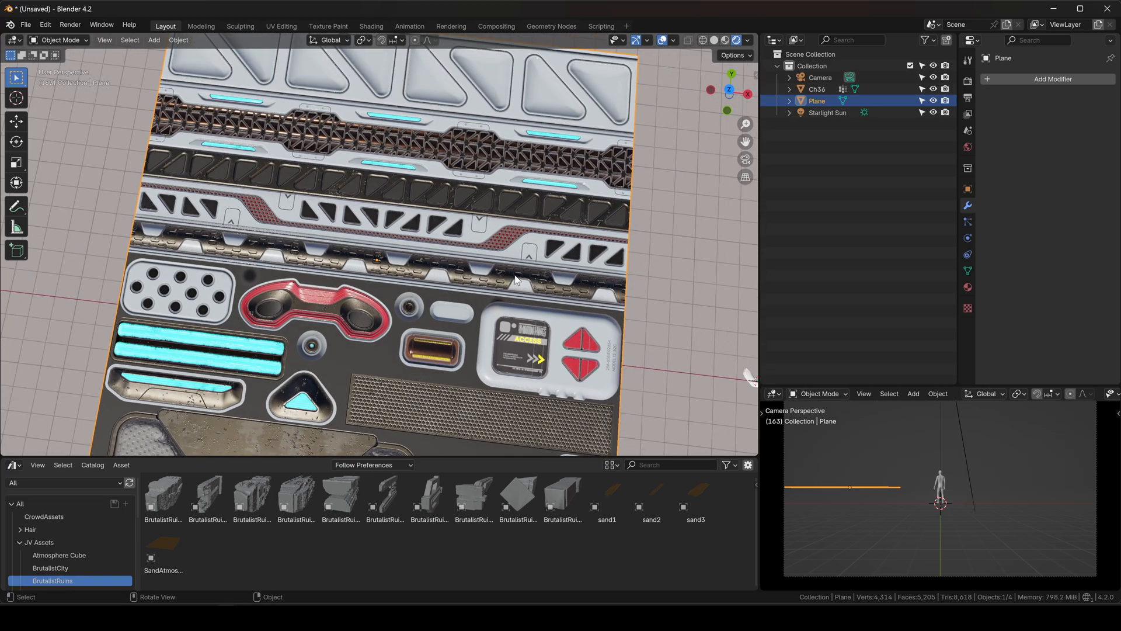
middle_click_drag(482, 225, 615, 173)
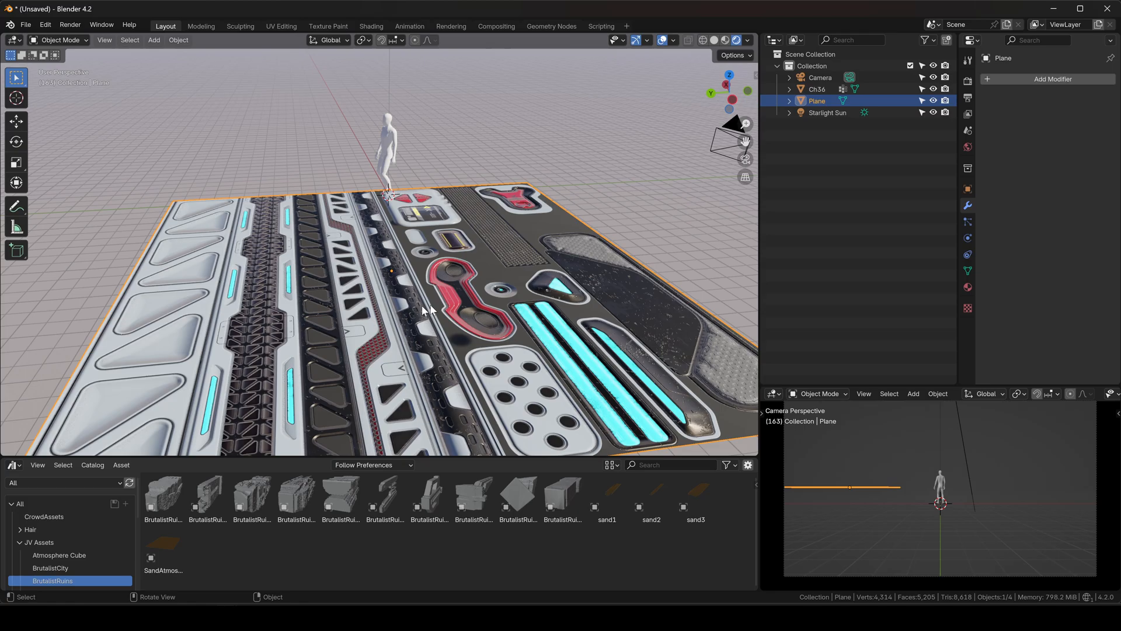
middle_click_drag(422, 305, 431, 217)
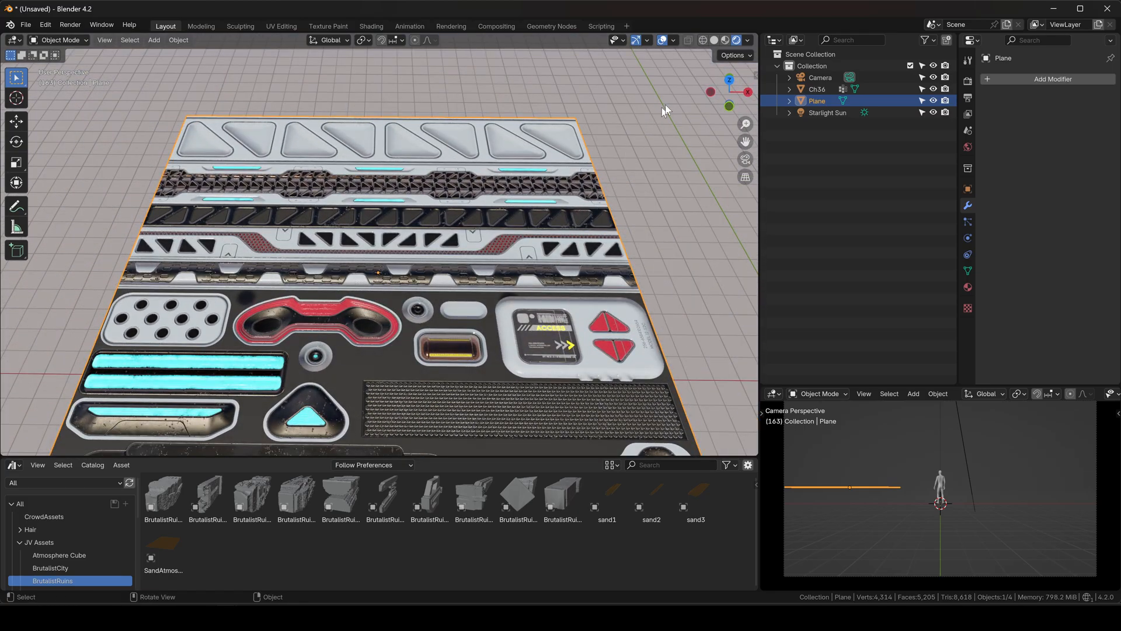
left_click(730, 80)
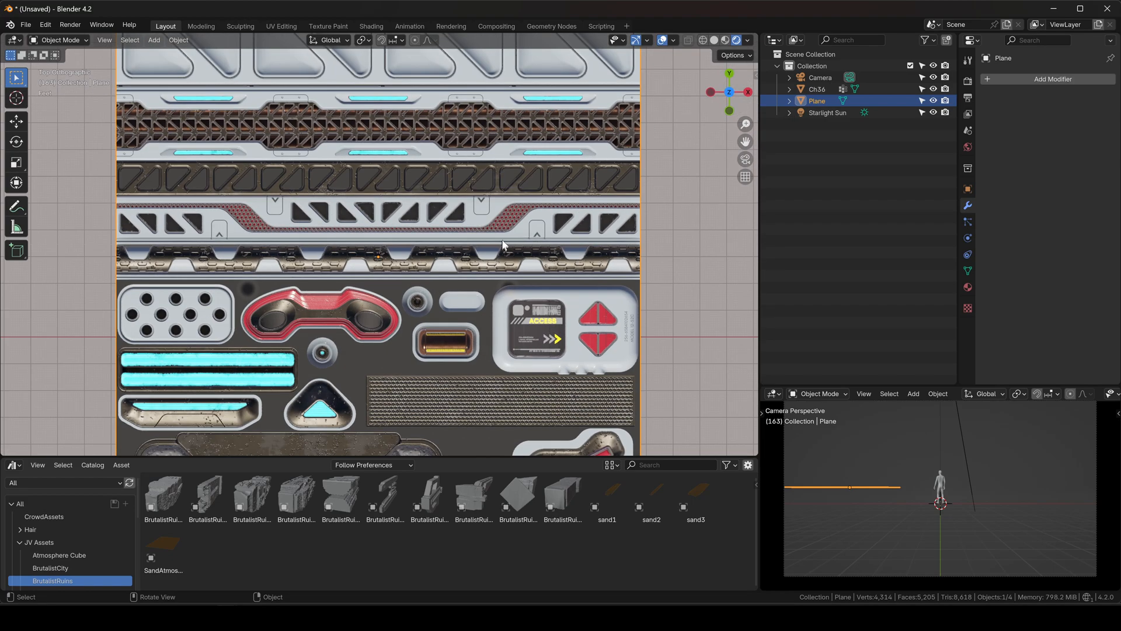
middle_click_drag(424, 286, 551, 191)
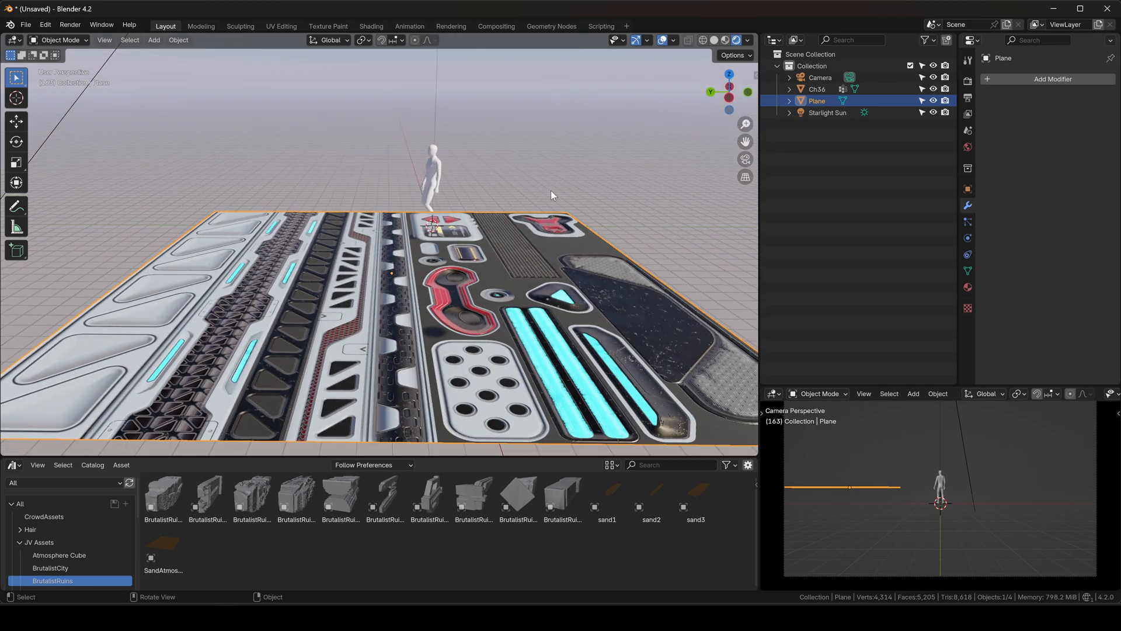
middle_click_drag(562, 208, 477, 242)
left_click(501, 145)
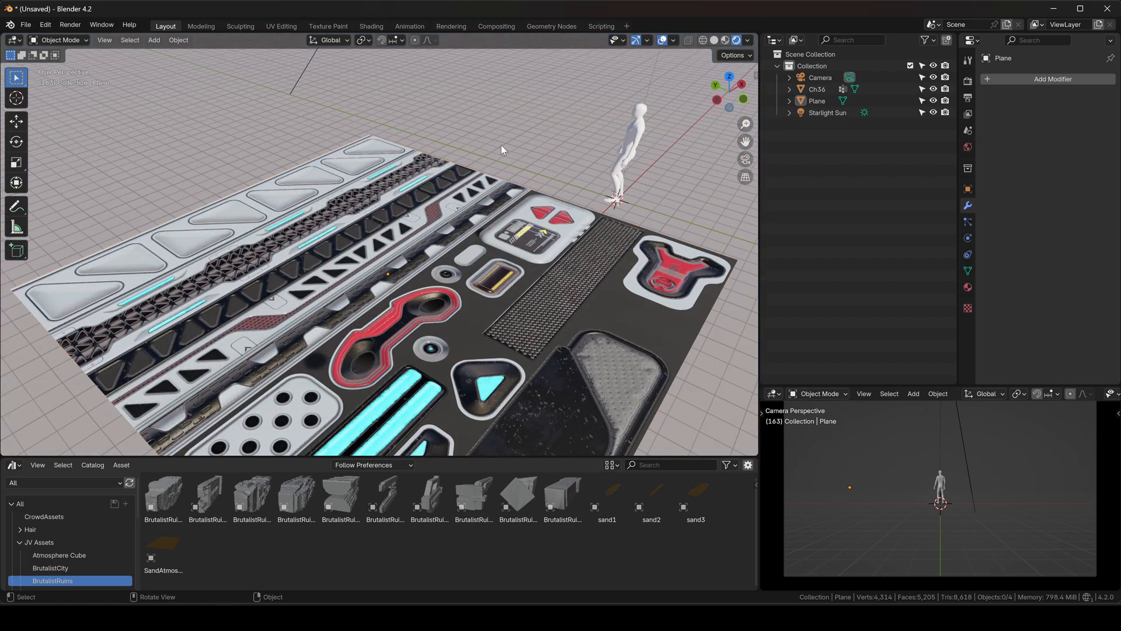
Check the trim sheet plane's mesh in Edit Mode, return to Object Mode and deselect it.
left_click(367, 255)
key("Tab")
key("Tab")
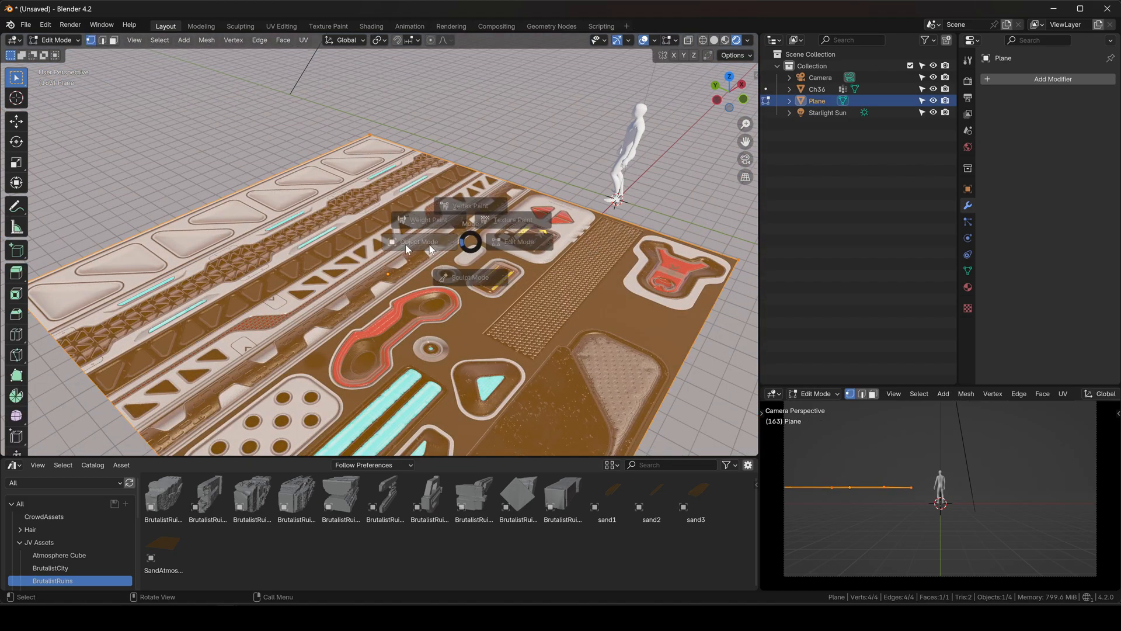
left_click(544, 121)
Examine the trim sheet's strips, grilles and panel details up close and at grazing angles.
middle_click_drag(544, 120, 460, 233)
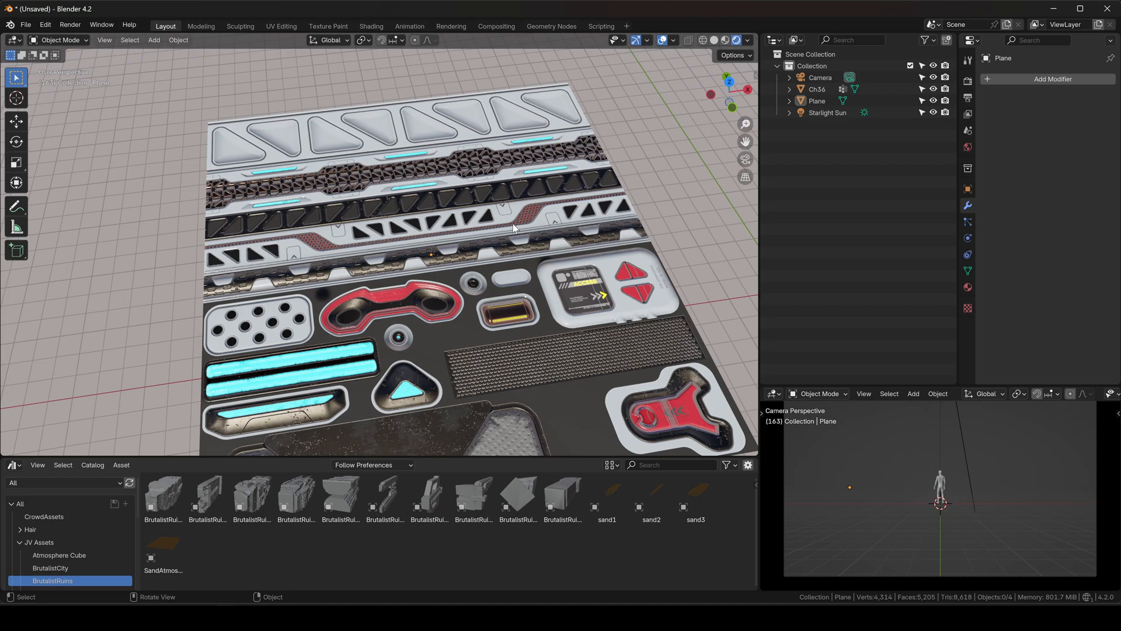
middle_click_drag(513, 223, 518, 238)
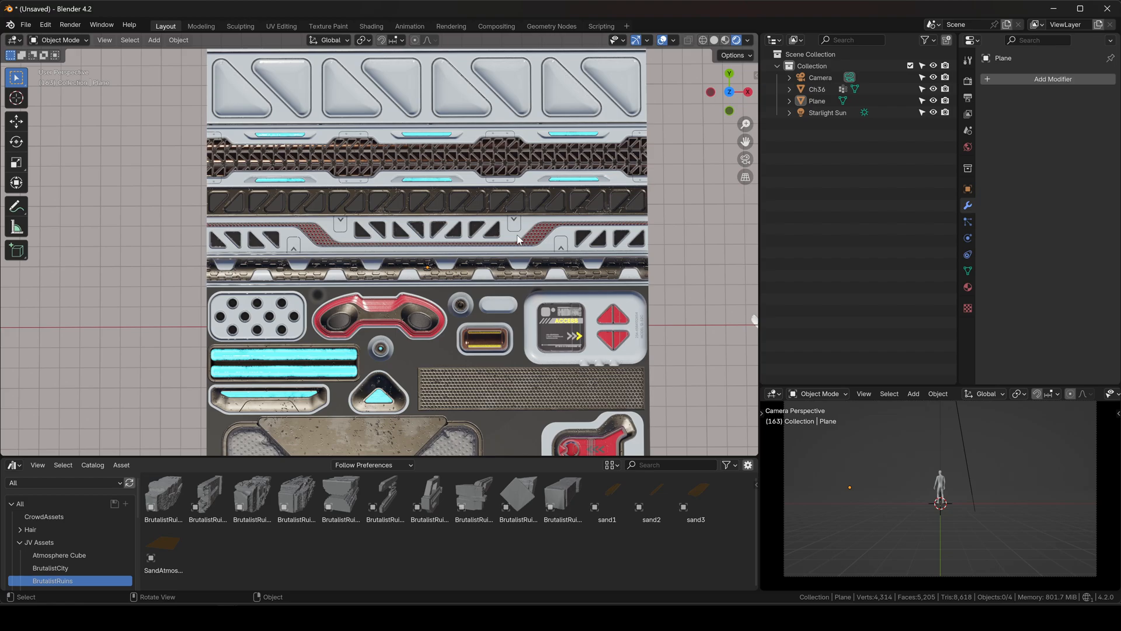
mouse_move(437, 276)
middle_mouse_down()
mouse_move(583, 174)
mouse_move(426, 260)
middle_mouse_up()
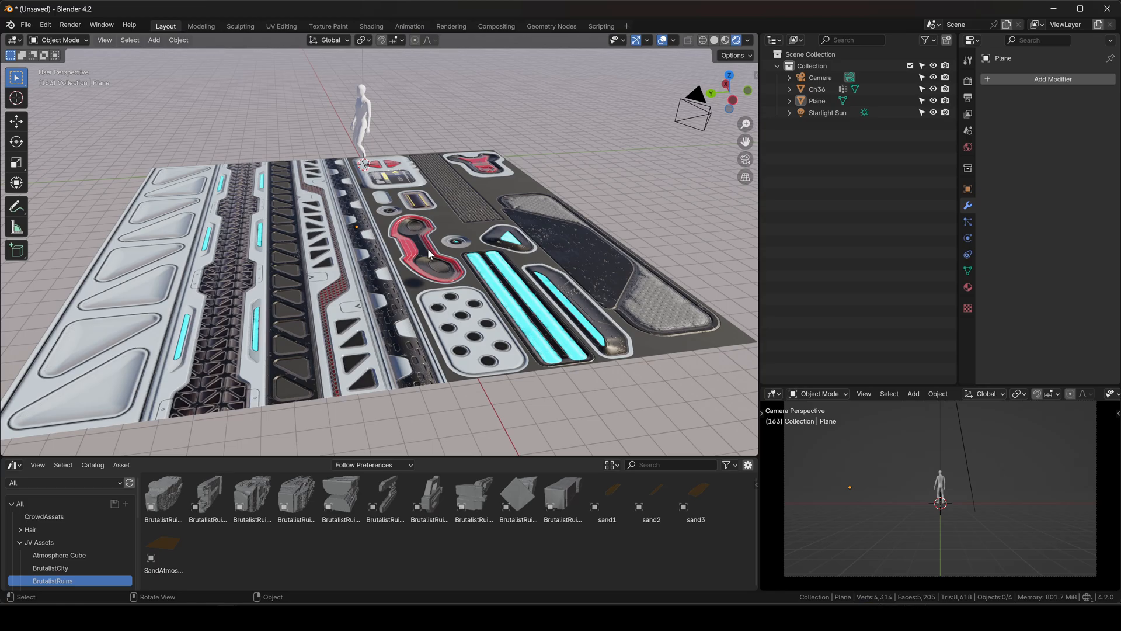
middle_click_drag(530, 248, 390, 299)
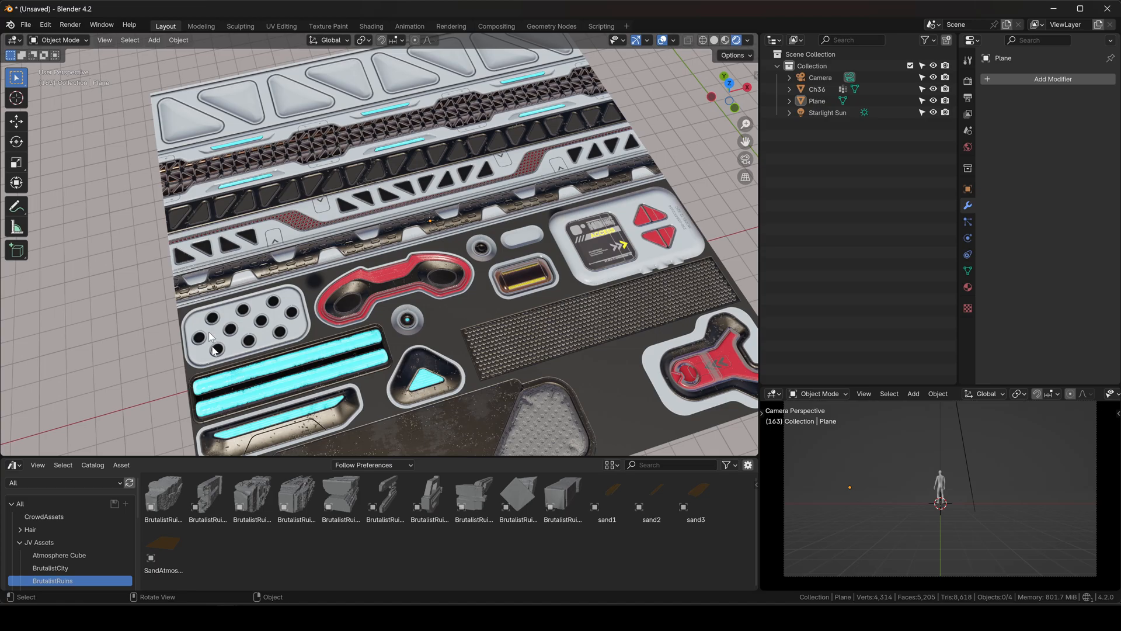
middle_click_drag(371, 307, 503, 183)
scroll(487, 275, "down", 3)
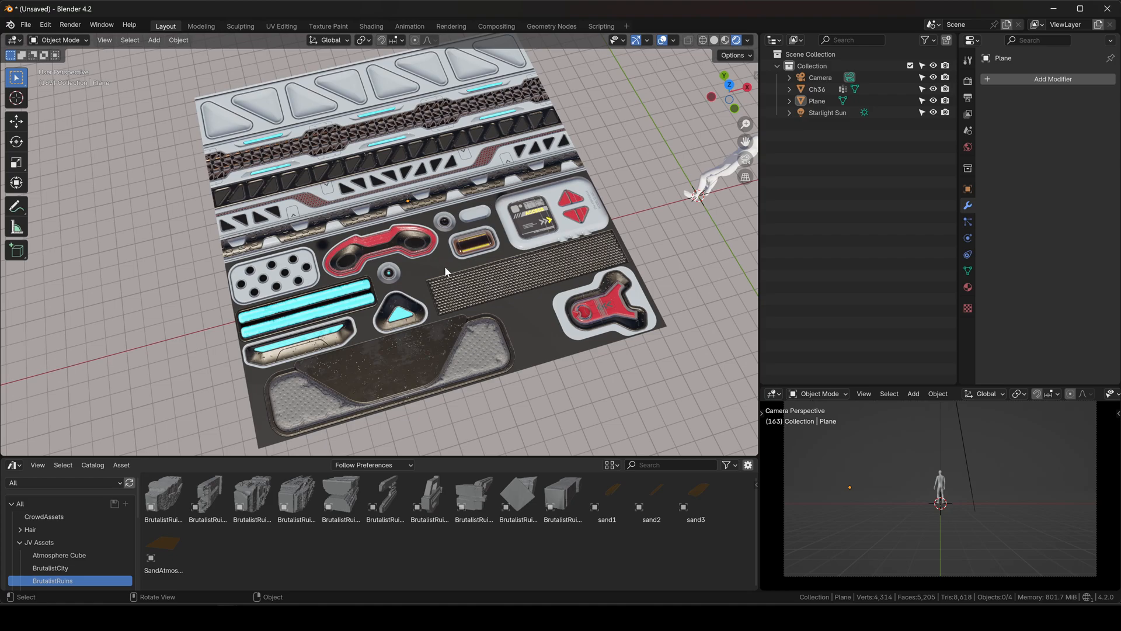
scroll(442, 265, "up", 4)
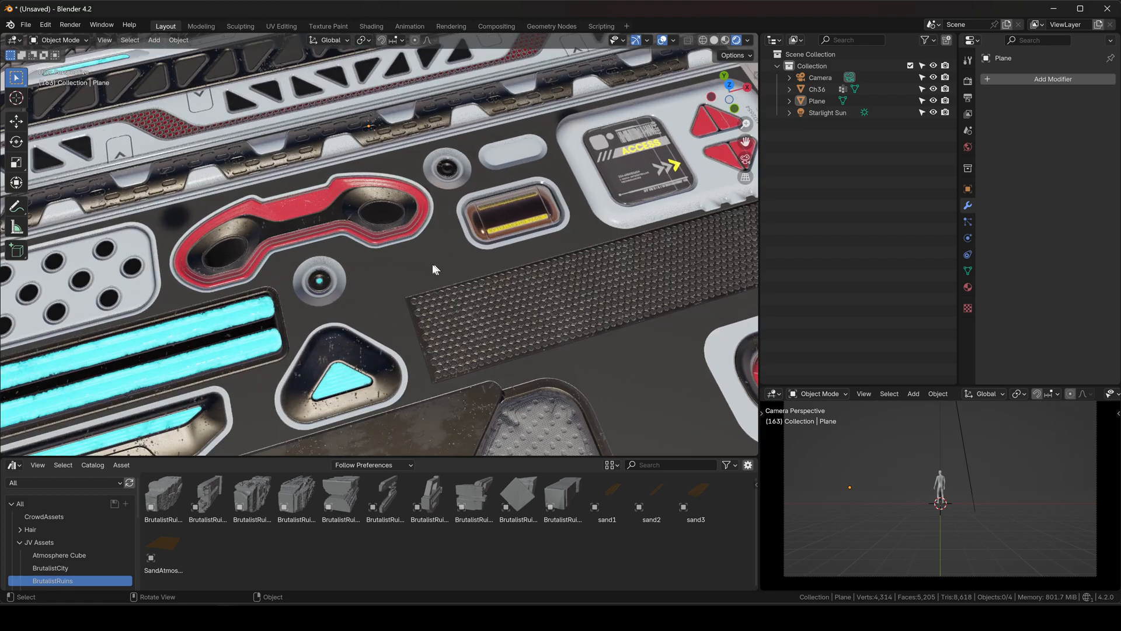
middle_click_drag(438, 268, 408, 262)
scroll(563, 170, "down", 4)
Select the trim sheet plane and try to move it.
left_click(466, 247)
key("g")
right_click(507, 237)
View the trim sheet plane straight from above with the viewport overlays hidden.
scroll(507, 237, "up", 4)
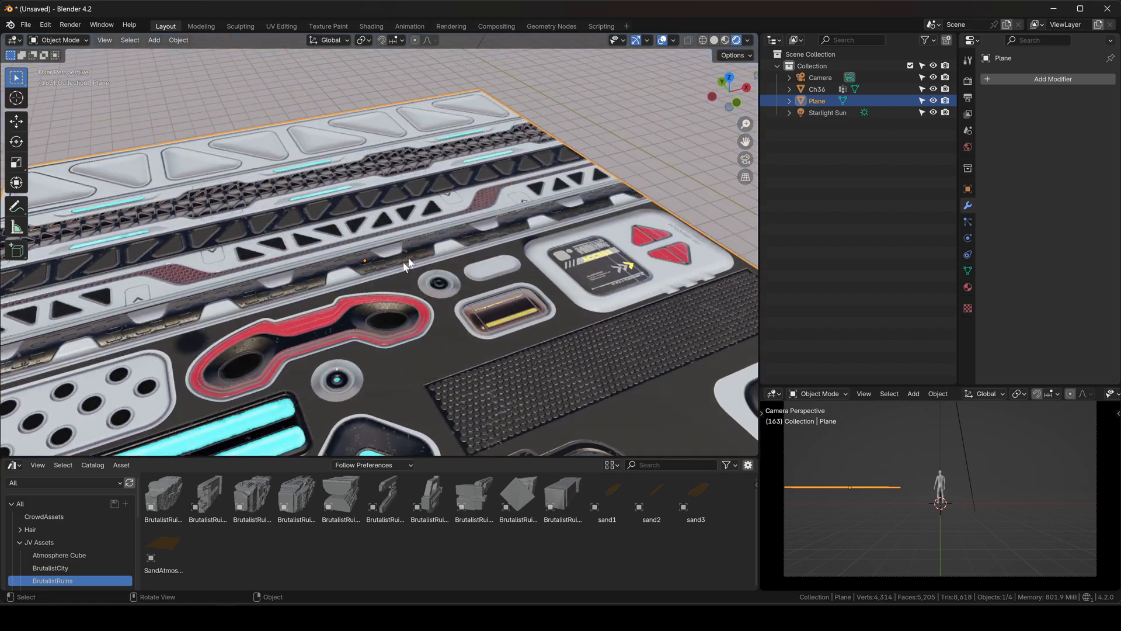
left_click(731, 79)
scroll(726, 280, "up", 3)
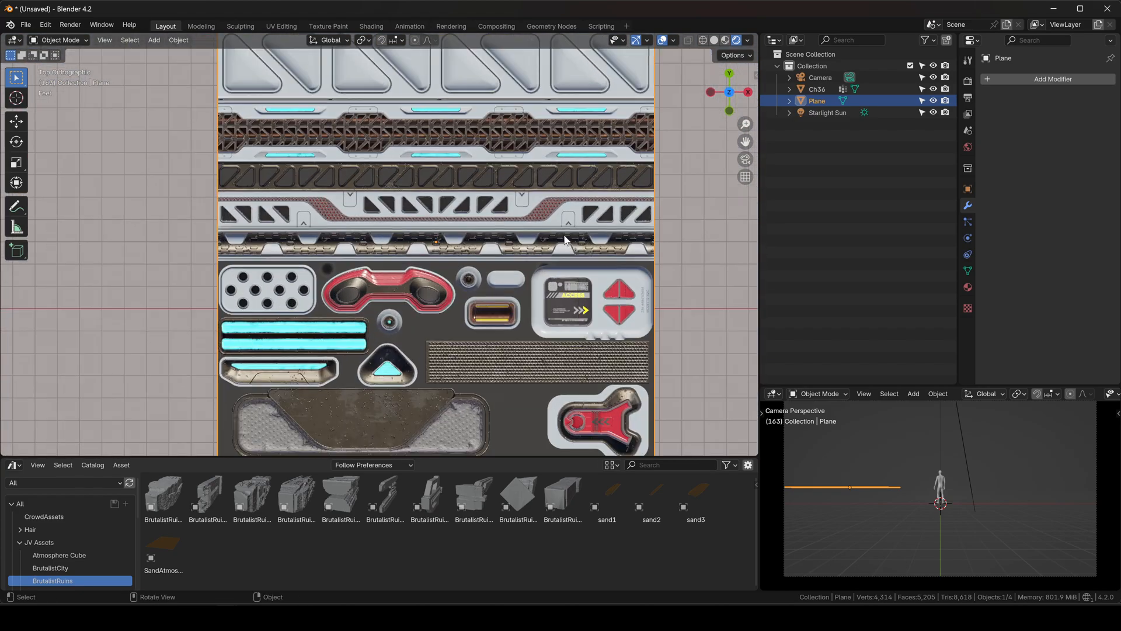
left_click(663, 40)
scroll(568, 183, "down", 2)
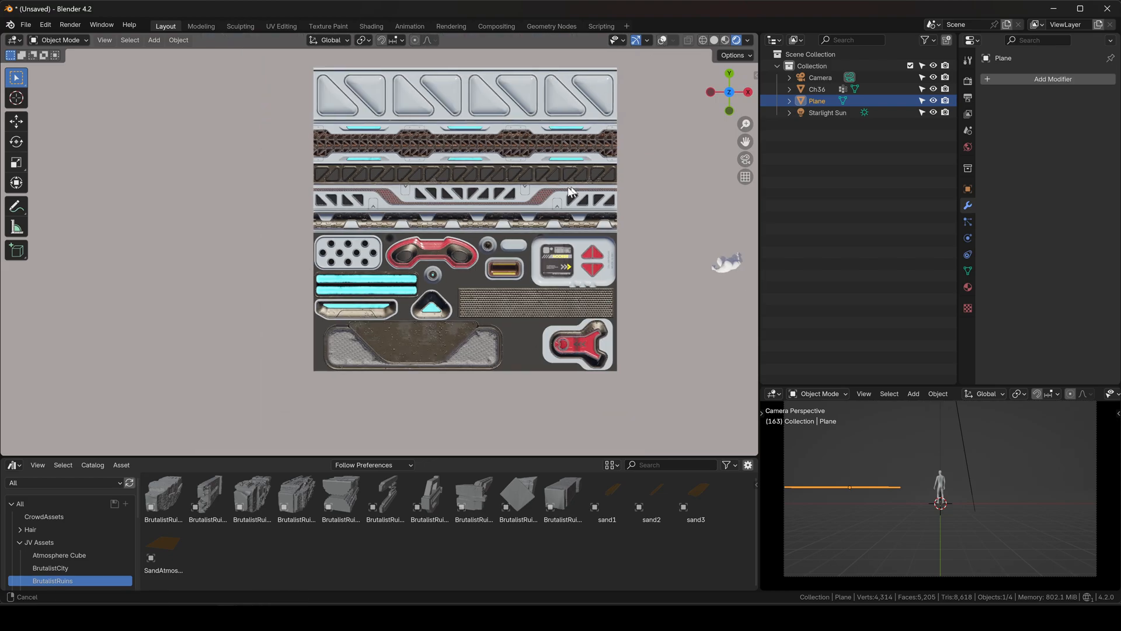
middle_click_drag(565, 200, 536, 213, "shift")
scroll(512, 209, "up", 1)
Sweep the Physical Atmosphere sun elevation up to 177° and back down to preview the trim sheet under changing light.
key("n")
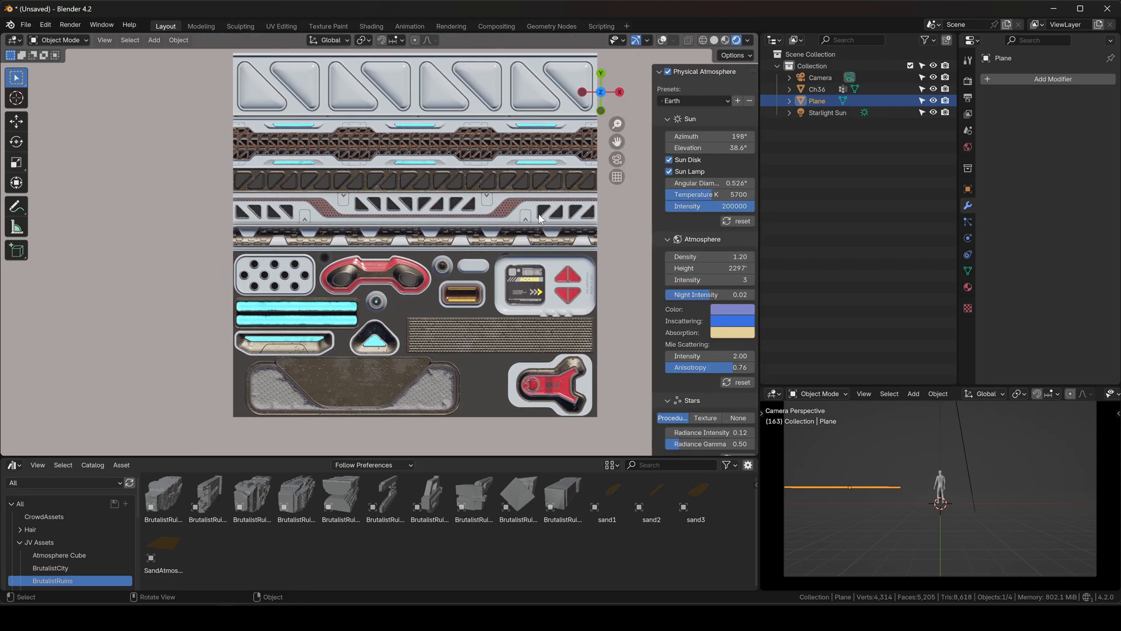
left_click_drag(690, 150, 802, 150)
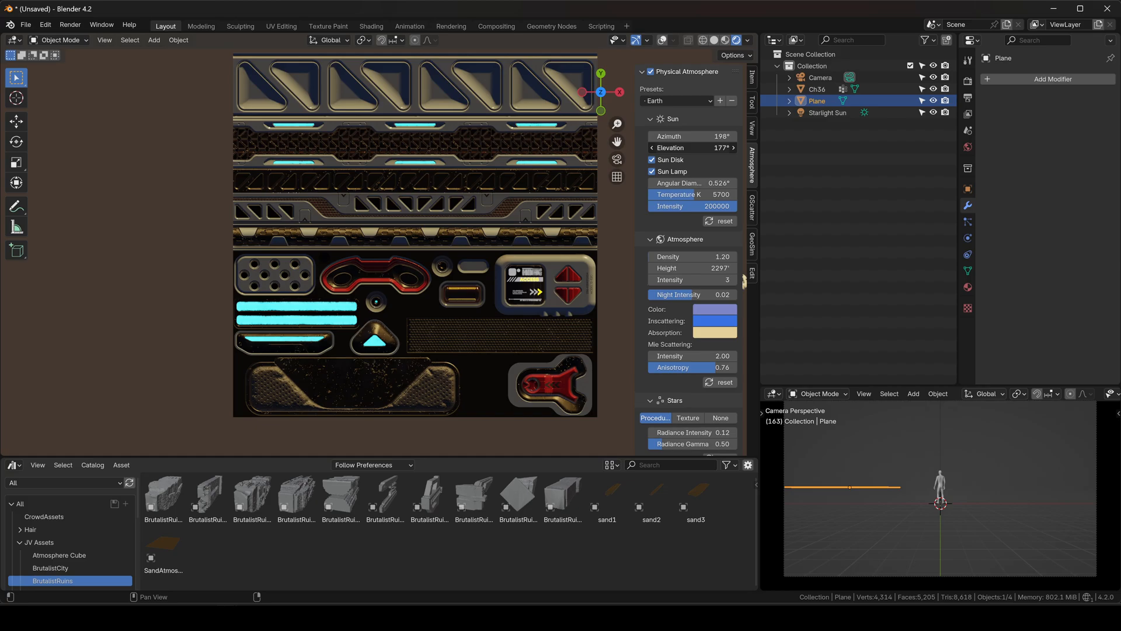
left_click_drag(802, 150, 721, 151)
middle_click_drag(304, 257, 452, 222)
key("n")
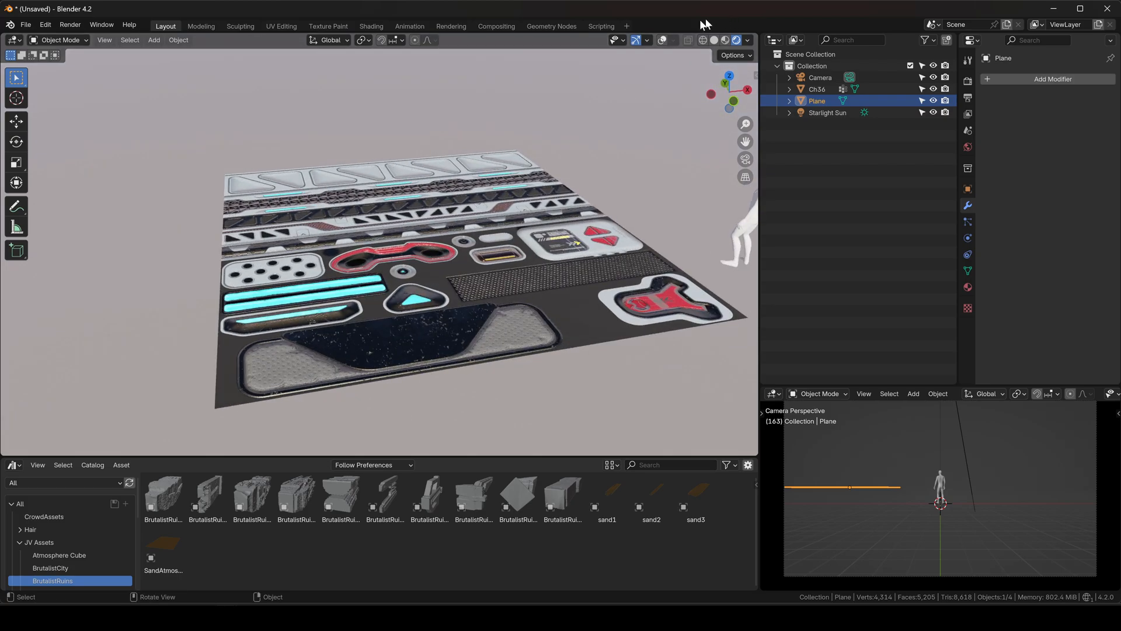
Show the viewport overlays again.
left_click(662, 41)
key("g")
right_click(461, 208)
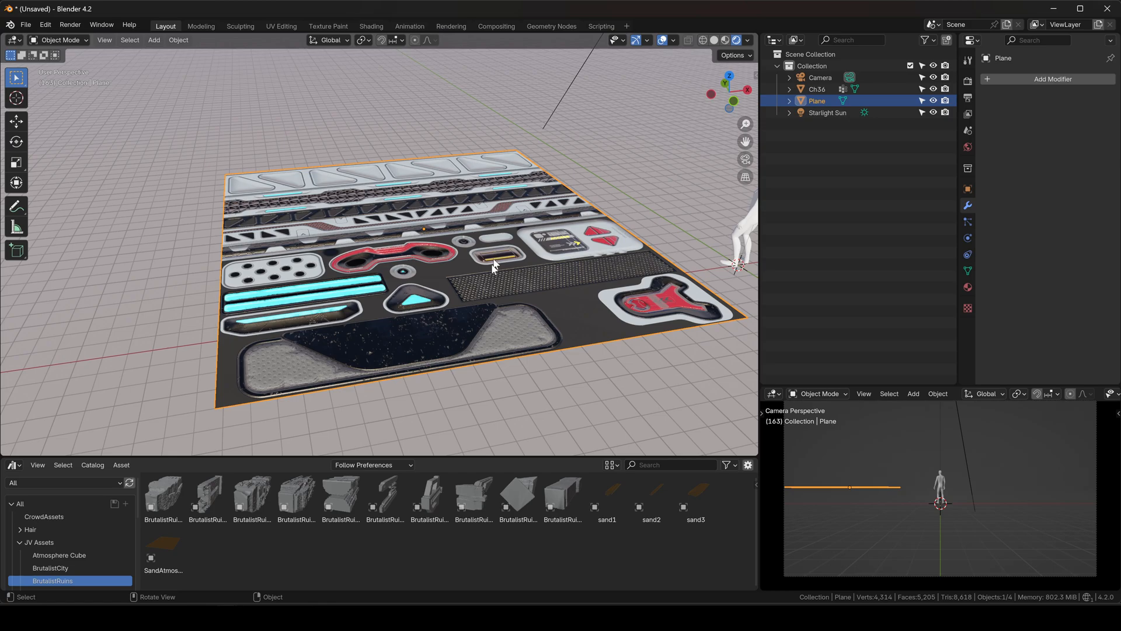
Add a single horizontal loop cut to the plane, slid about -0.63 to the lower edge of the topmost triangle-panel strip.
middle_click_drag(494, 251, 489, 272)
scroll(489, 271, "down", 3)
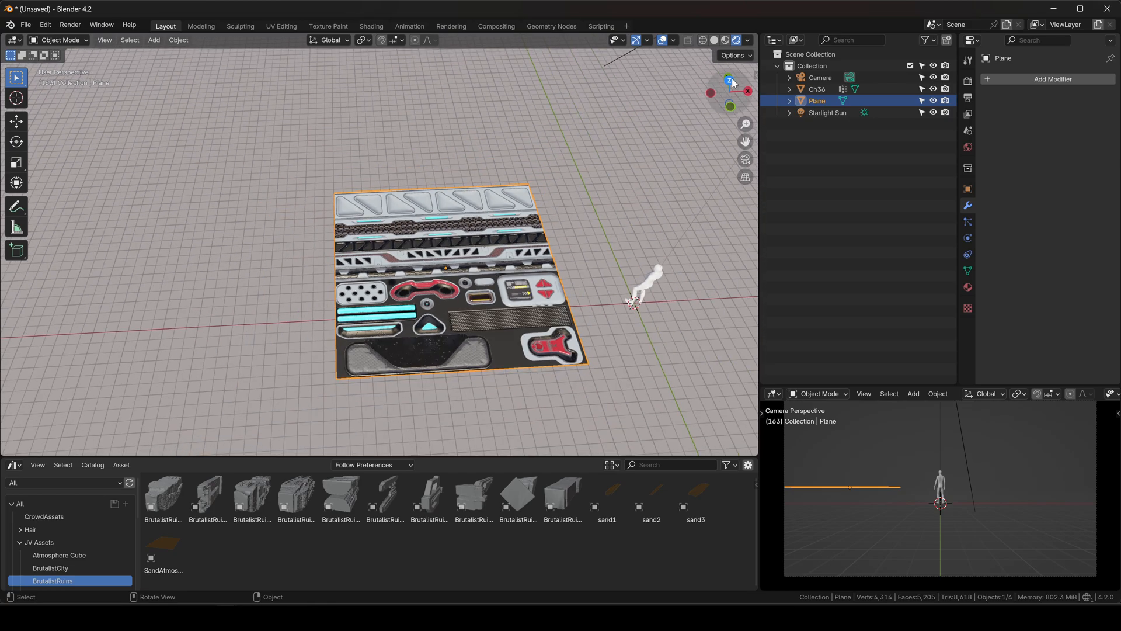
left_click(731, 81)
scroll(468, 234, "up", 5)
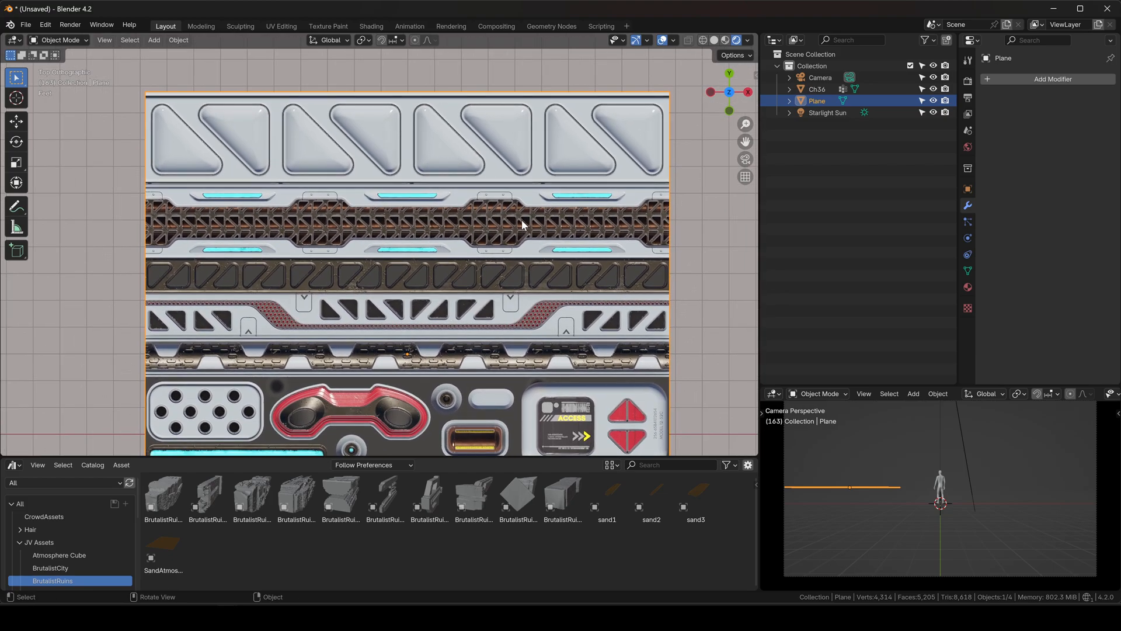
middle_click_drag(521, 219, 514, 252, "shift")
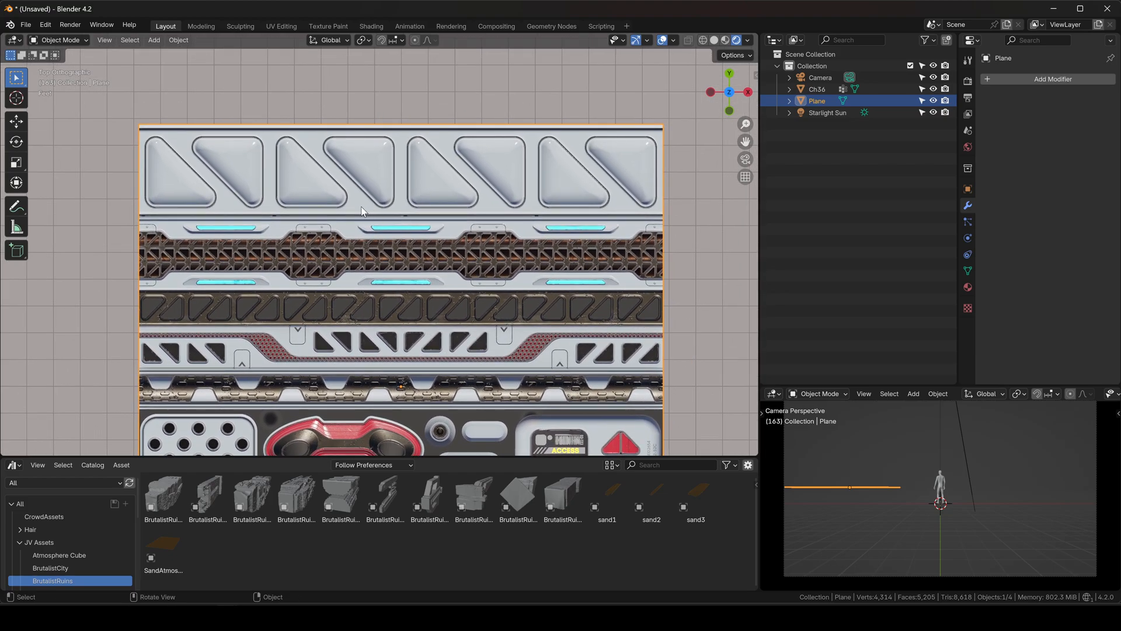
key("Tab")
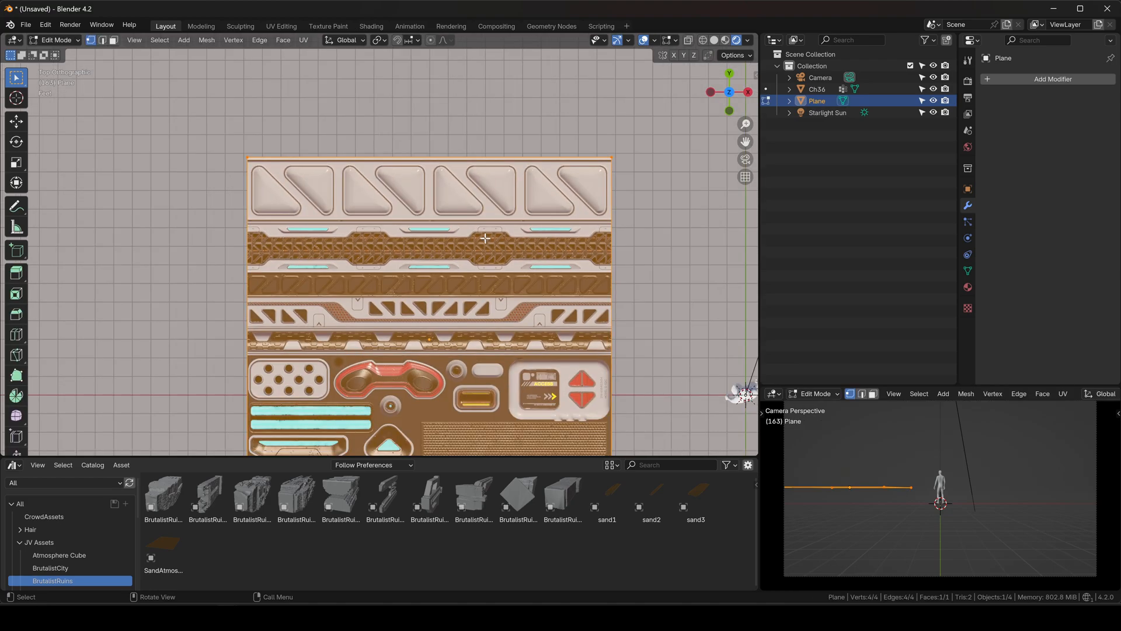
scroll(484, 230, "up", 2)
scroll(491, 233, "down", 2)
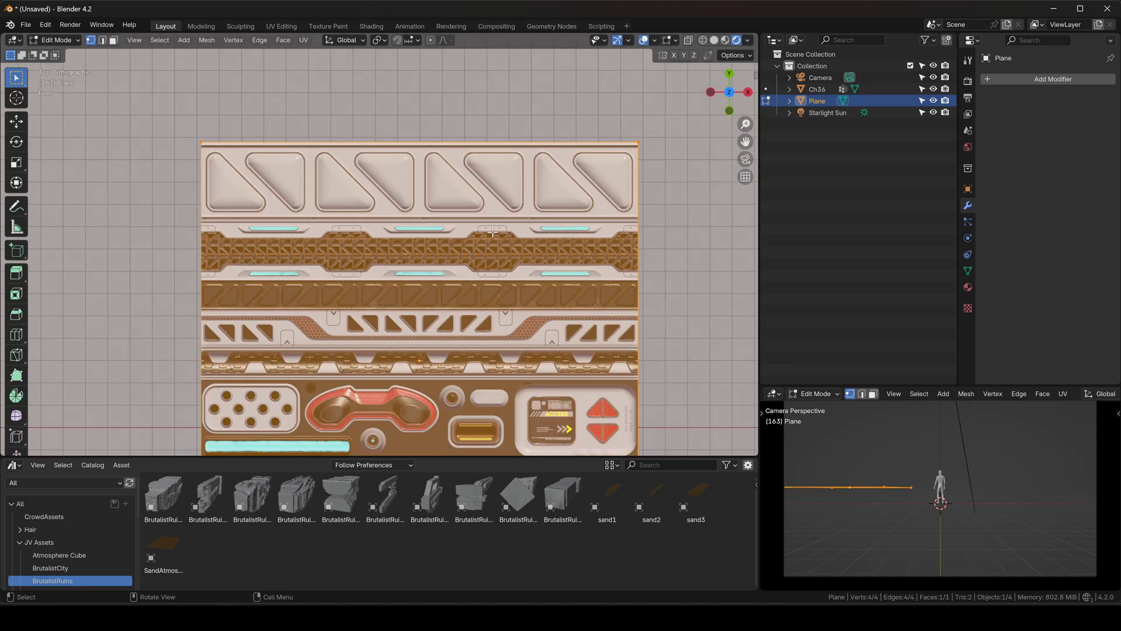
key("ctrl+r")
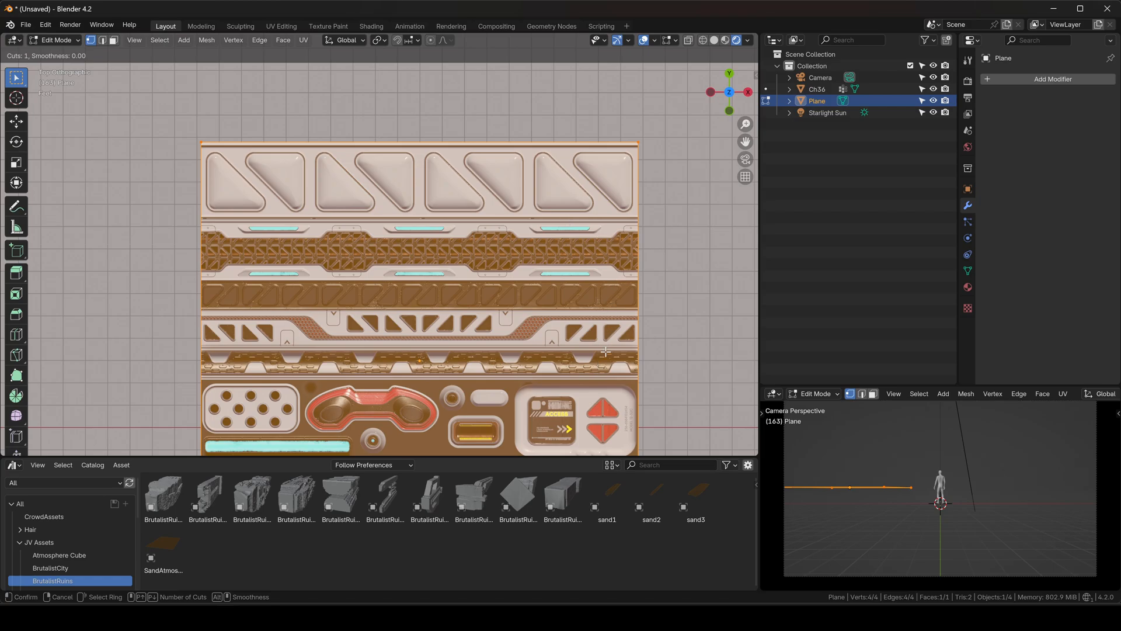
left_click(639, 356)
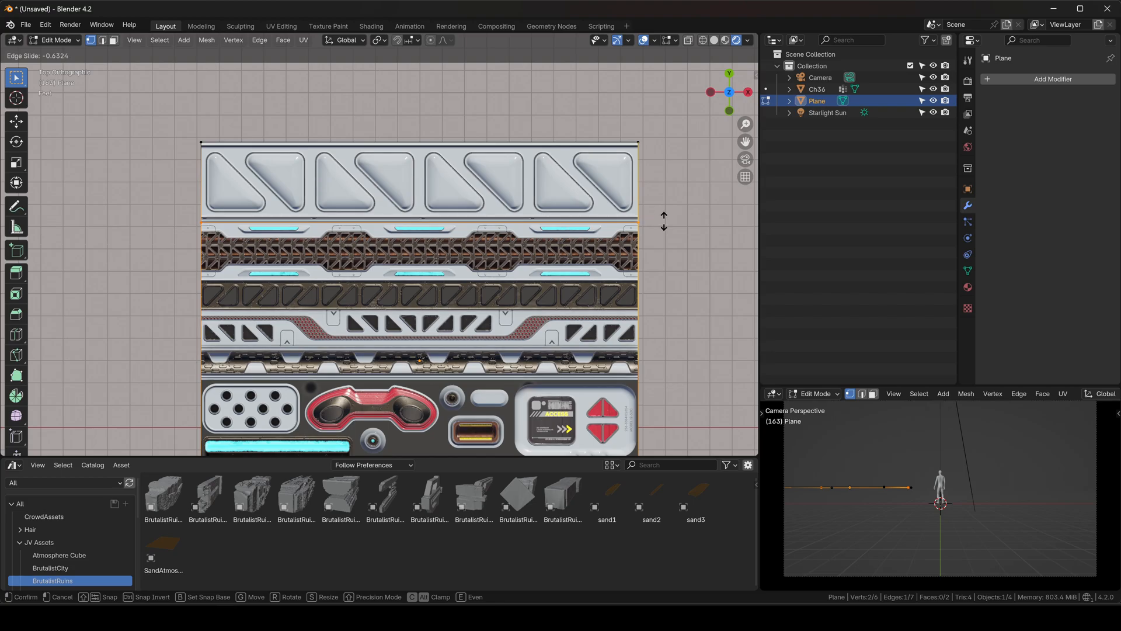
left_click(664, 221)
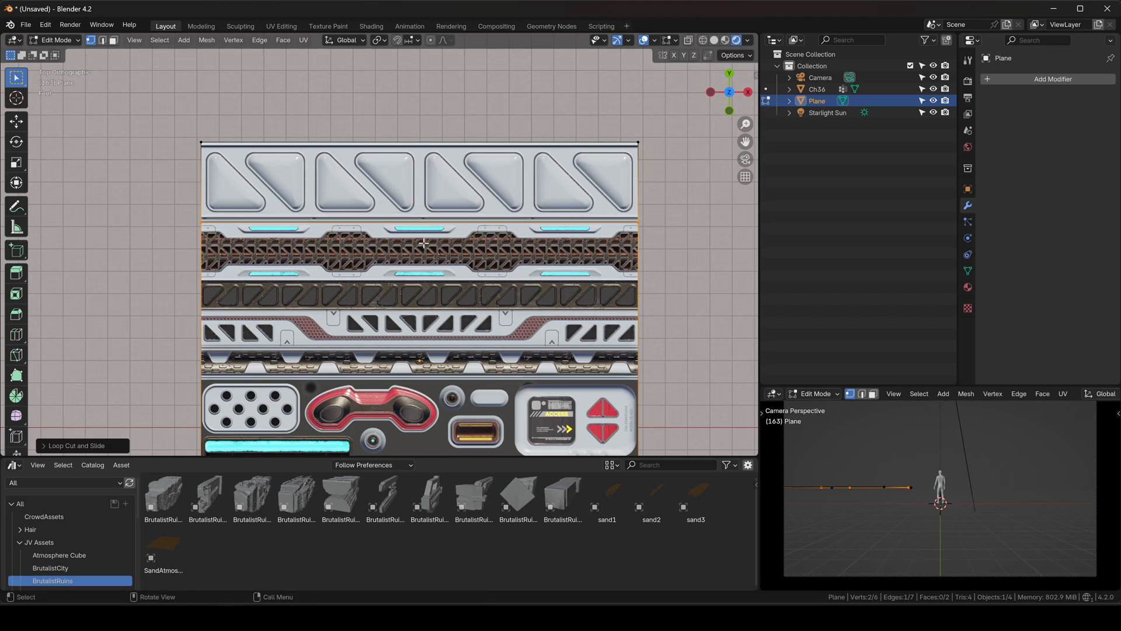
Duplicate the face of the topmost triangle-panel strip and place the copy along the X axis, clear of the trim sheet.
key("3")
left_click(424, 186)
scroll(373, 222, "down", 3)
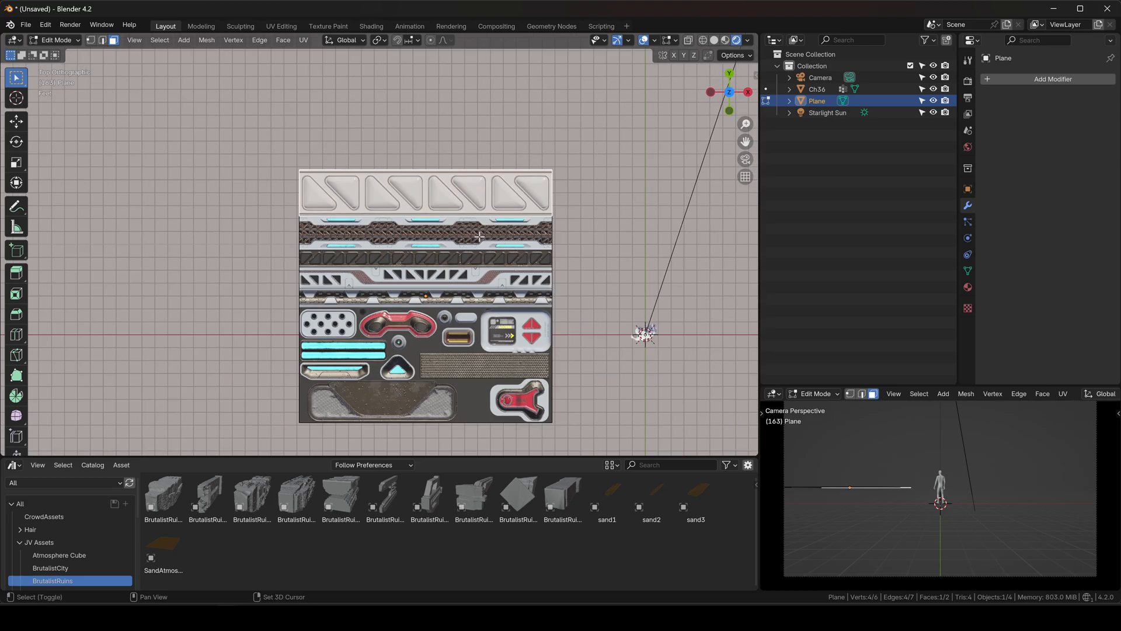
key("shift+d")
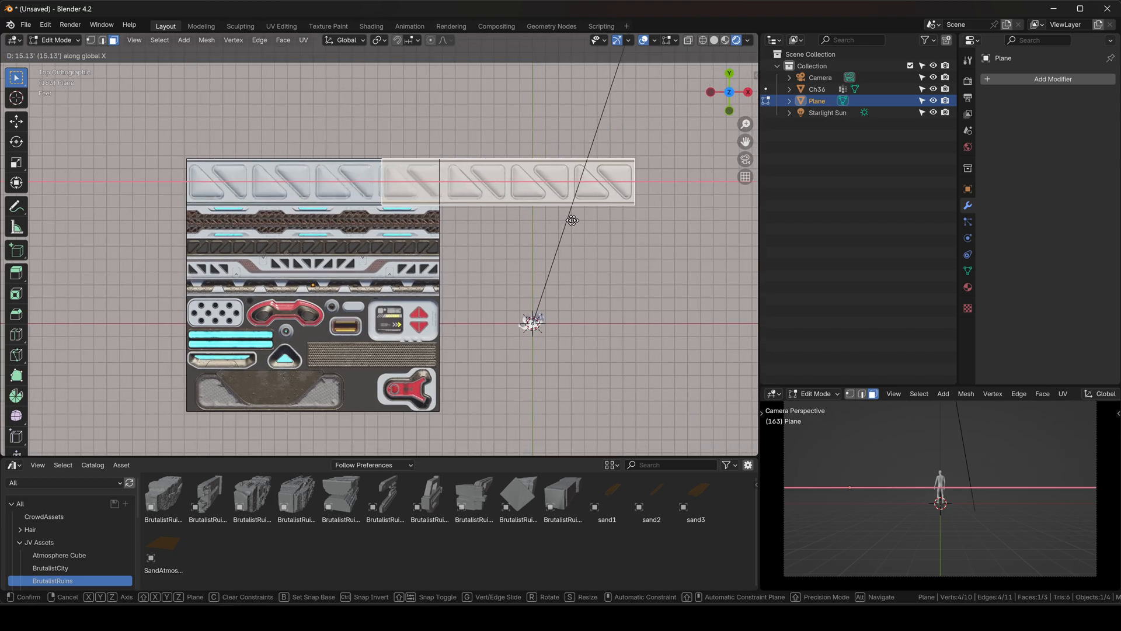
left_click(670, 220)
middle_click_drag(610, 218, 535, 228, "shift")
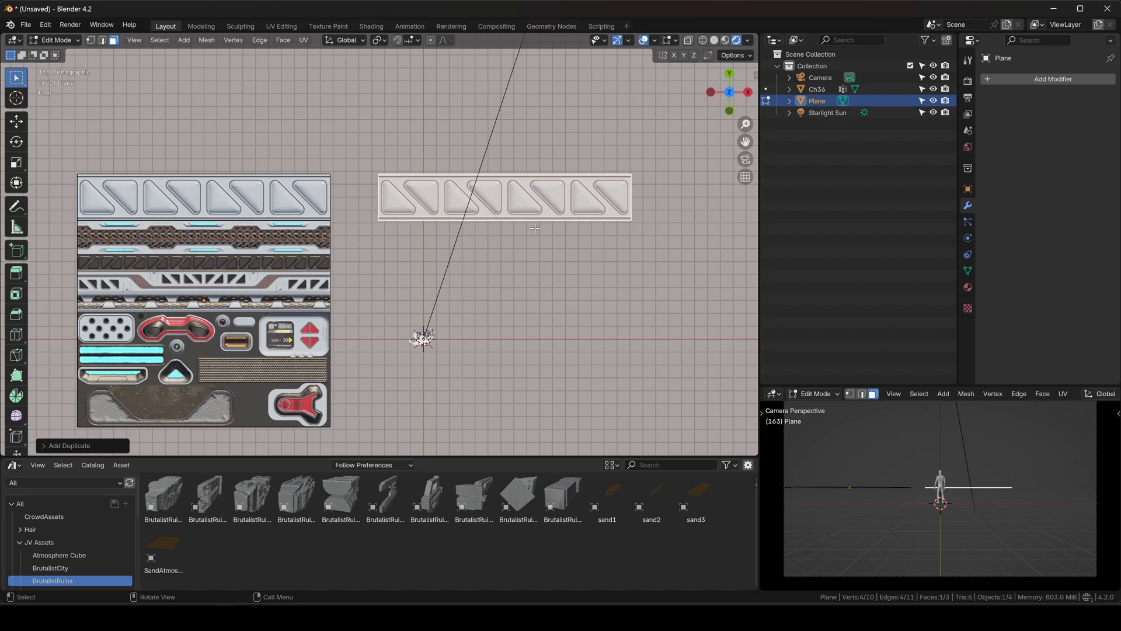
Separate the duplicated strip into its own object and select it in Object Mode.
key("p")
left_click(533, 230)
key("Tab")
left_click(573, 216)
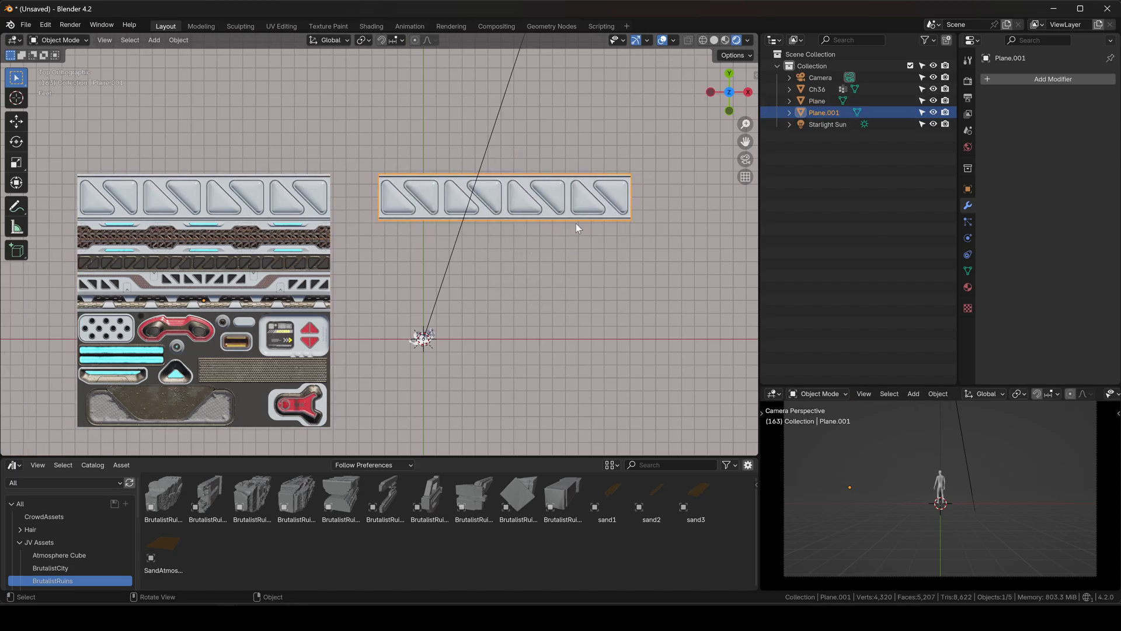
Set the separated strip's origin to its geometry.
middle_click_drag(576, 223, 467, 236)
right_click(462, 235)
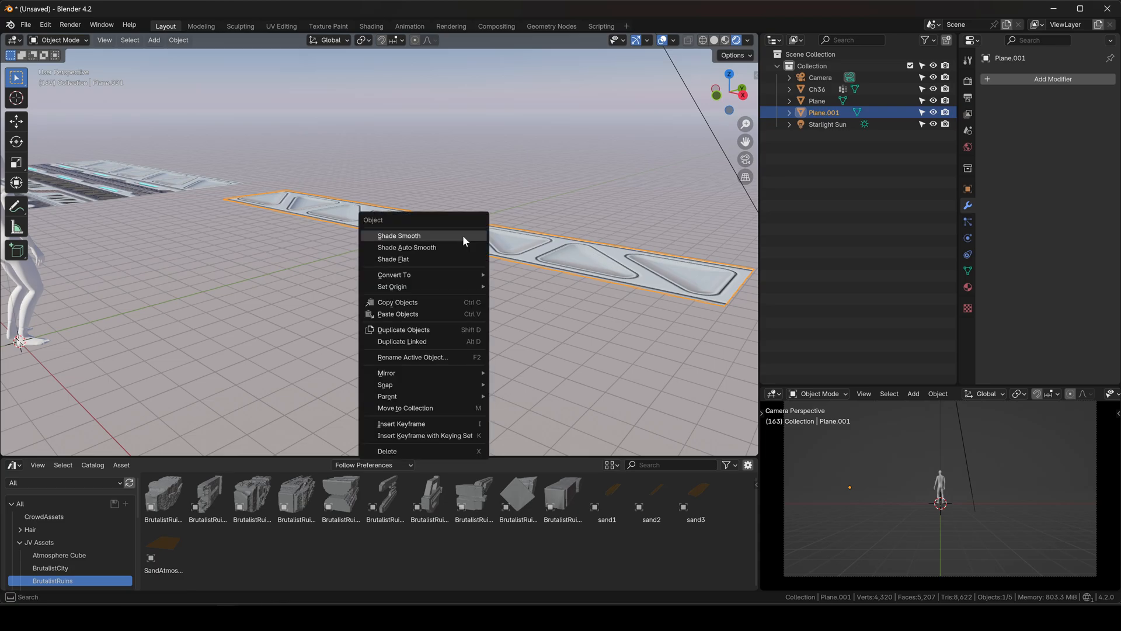
right_click(461, 279)
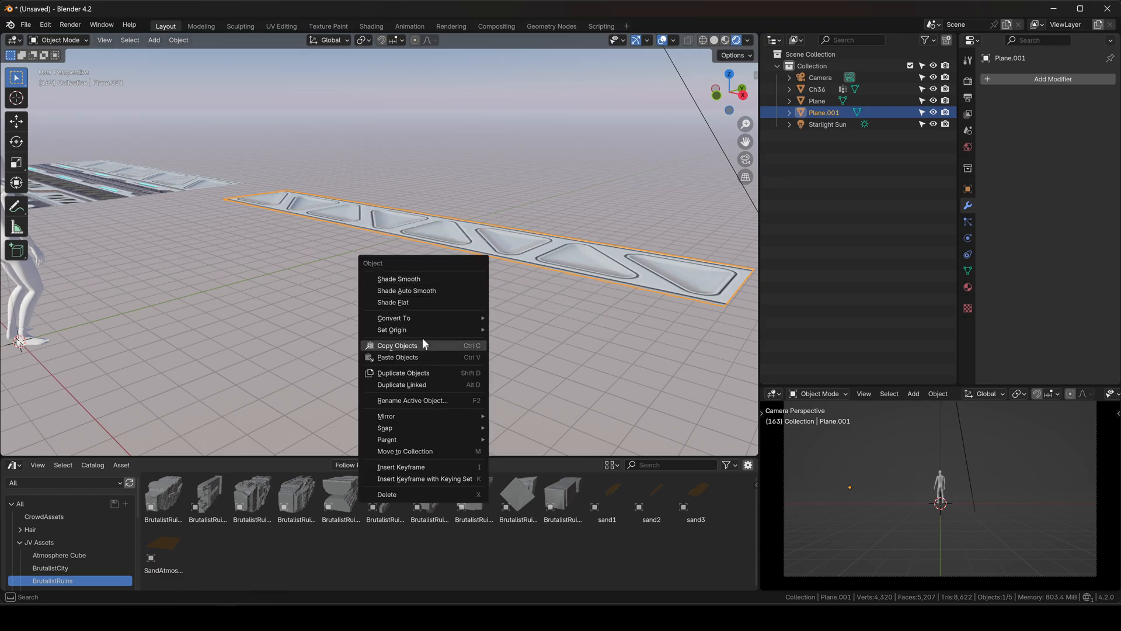
mouse_move(467, 329)
left_click(543, 342)
Rotate the strip 90° about the global X axis so it stands upright.
key("r")
key("x")
key("9")
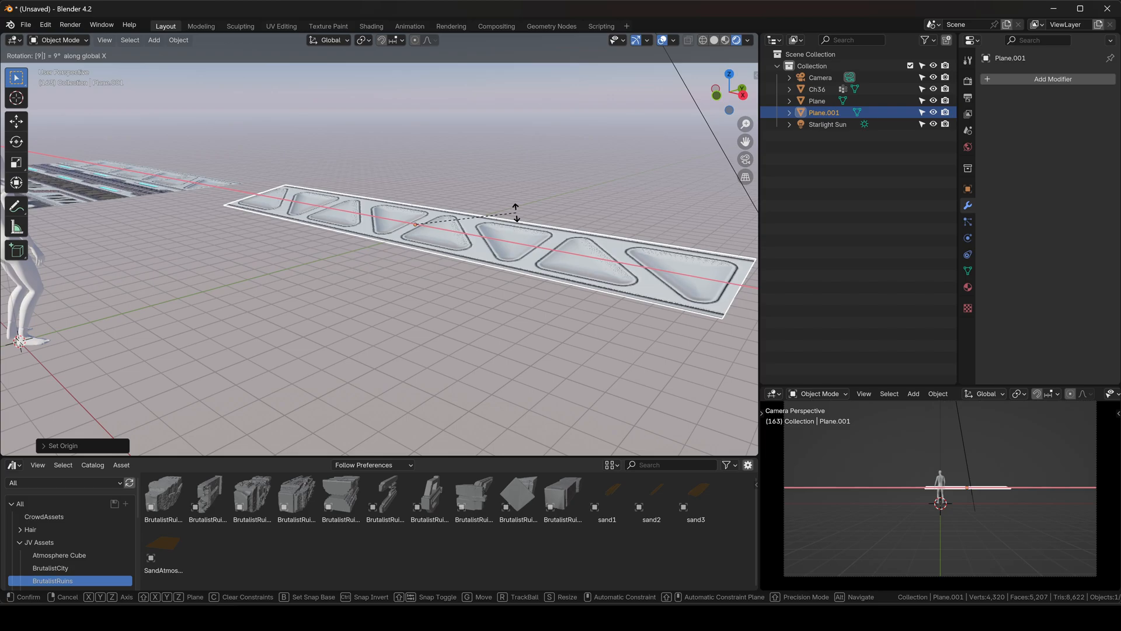
key("0")
key("Return")
middle_click_drag(510, 207, 526, 186)
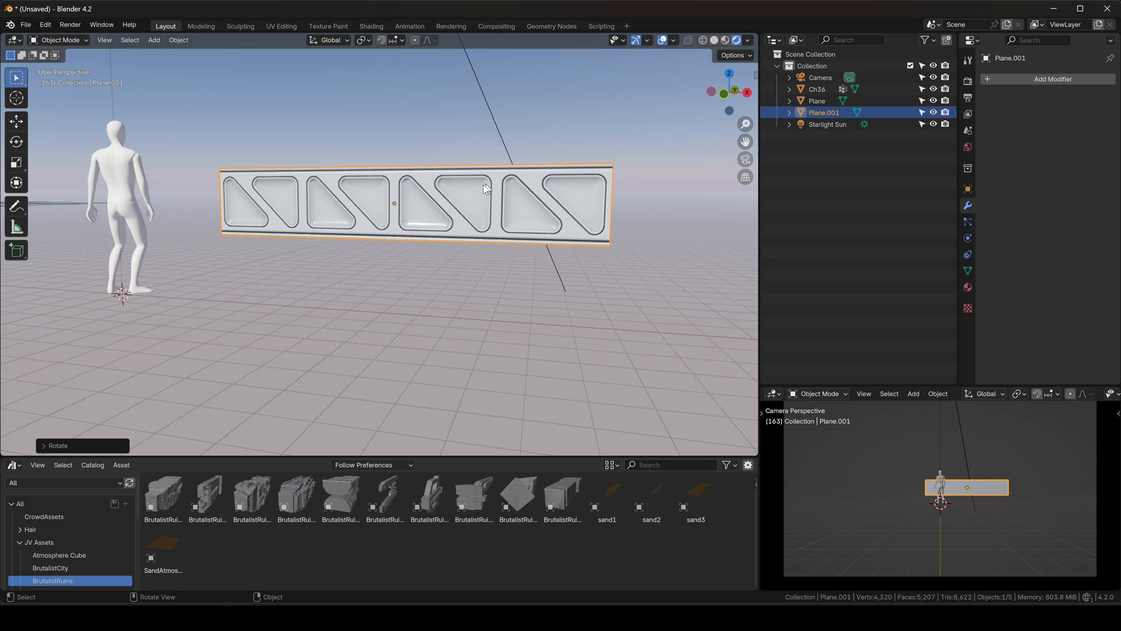
middle_click_drag(423, 191, 486, 223)
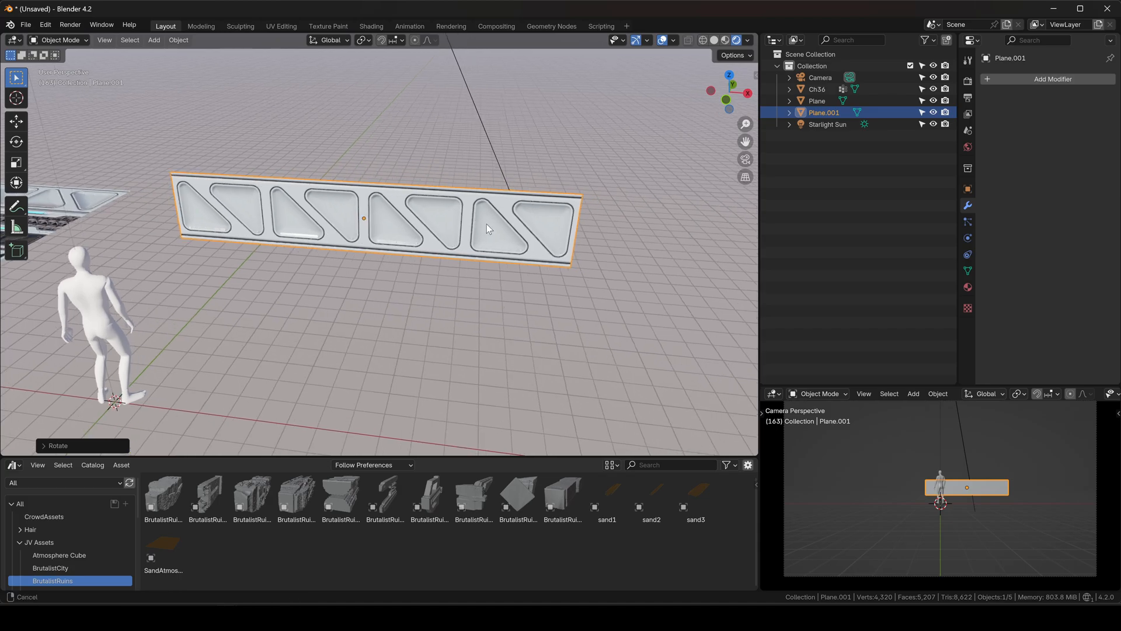
Apply the upright strip's object transform and set its origin to its geometry again.
key("ctrl+a")
left_click(385, 225)
right_click(359, 211)
mouse_move(415, 209)
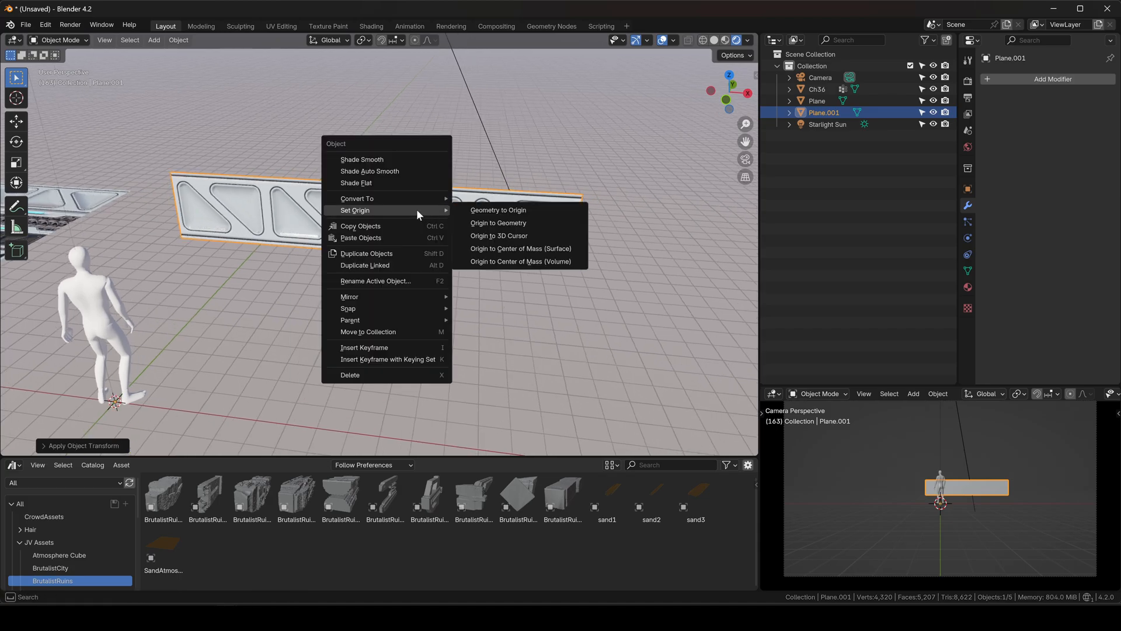
left_click(488, 225)
mouse_move(488, 226)
middle_mouse_down()
mouse_move(426, 217)
mouse_move(475, 229)
middle_mouse_up()
Add 12 evenly spaced vertical loop cuts across the length of the strip.
key("Tab")
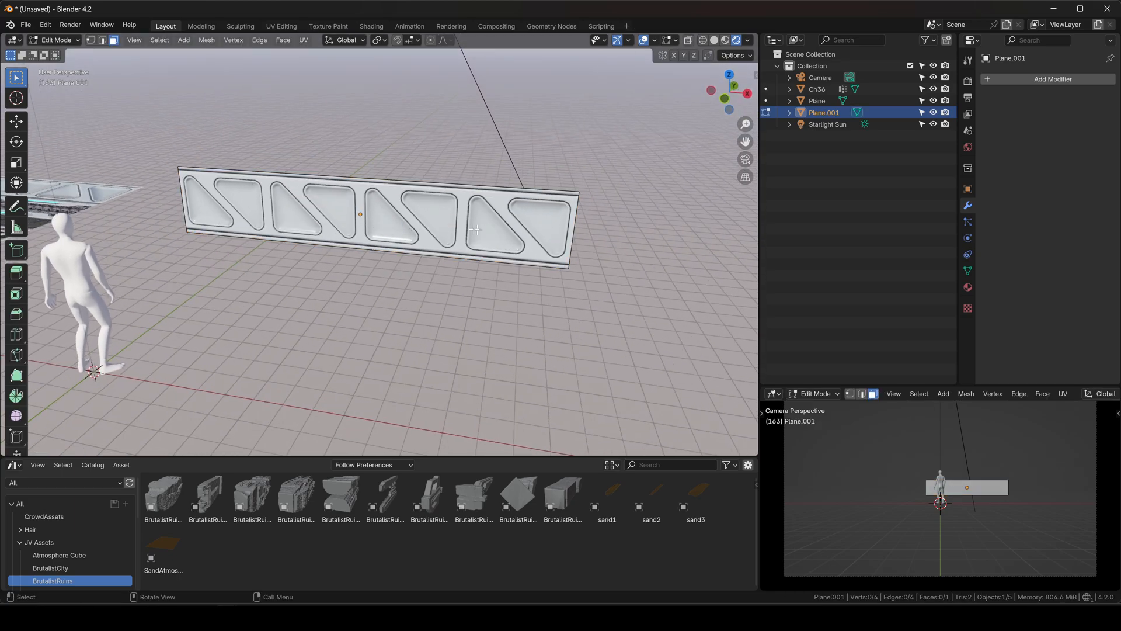
key("ctrl+r")
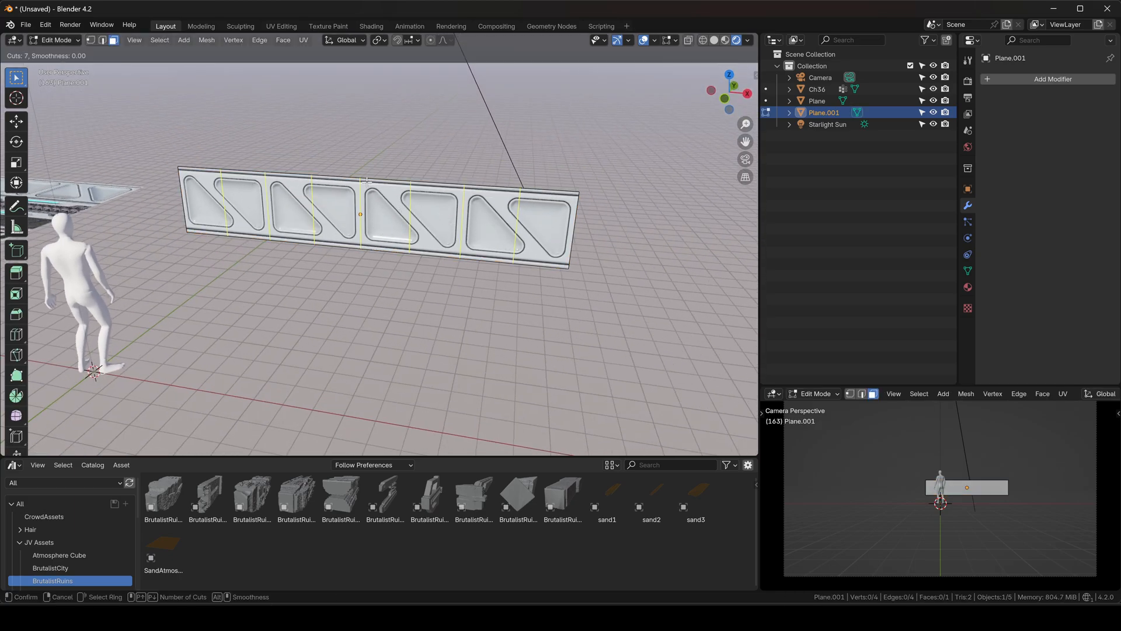
scroll(366, 182, "up", 5)
left_click(366, 182)
right_click(367, 181)
key("Tab")
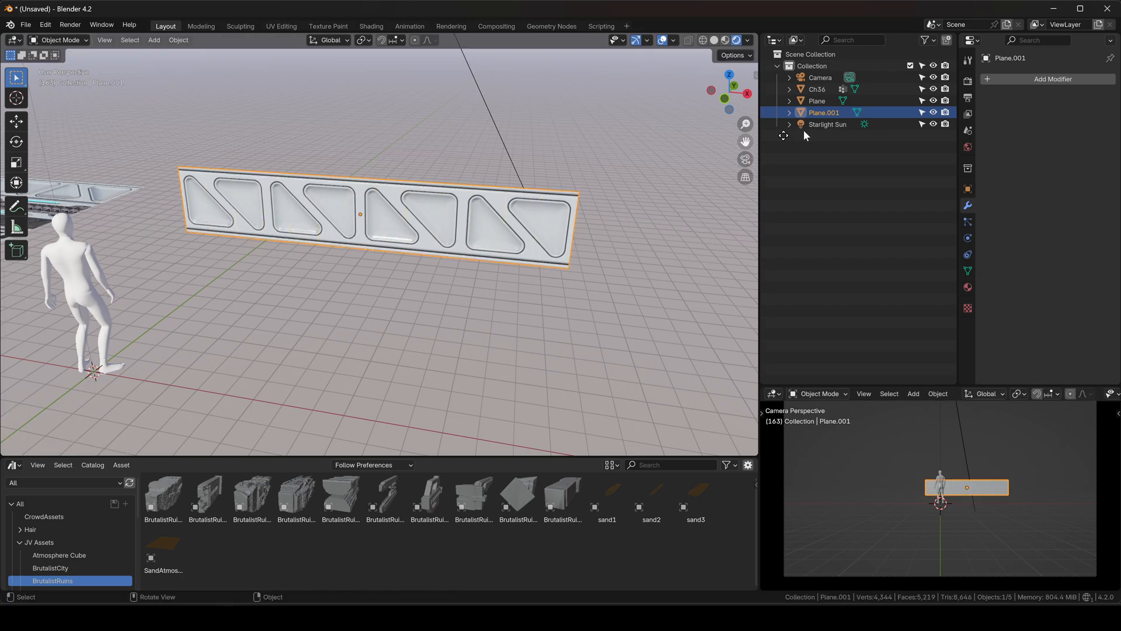
Add a Simple Deform modifier to the strip, set to Bend about the Z axis with a 360° angle.
left_click(1028, 82)
type("sim")
key("Return")
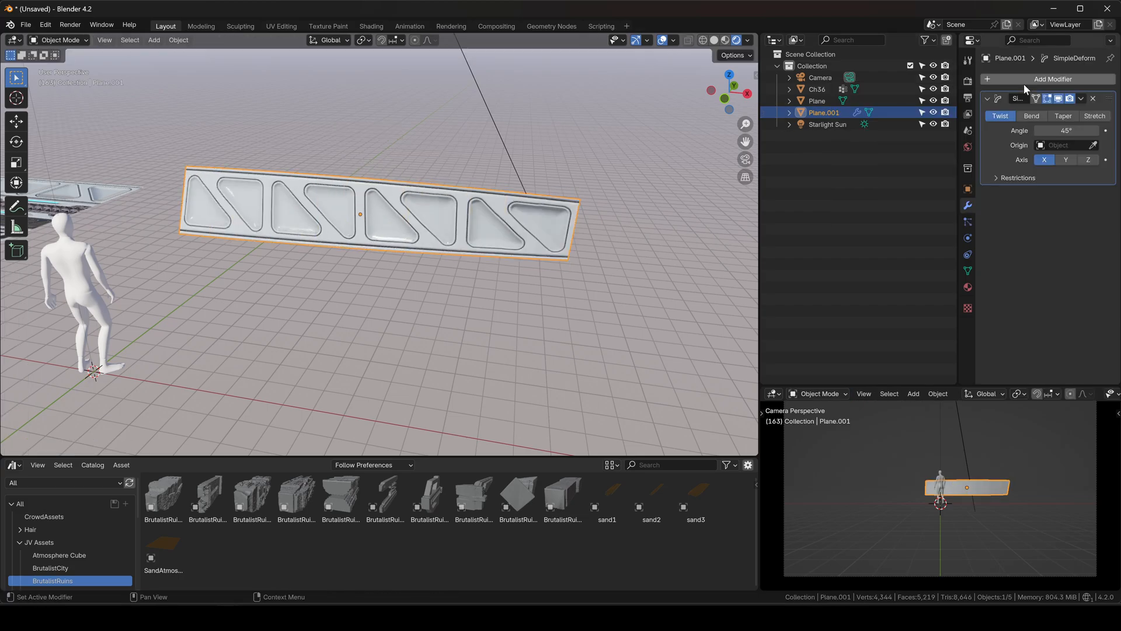
left_click(1029, 117)
left_click(1088, 160)
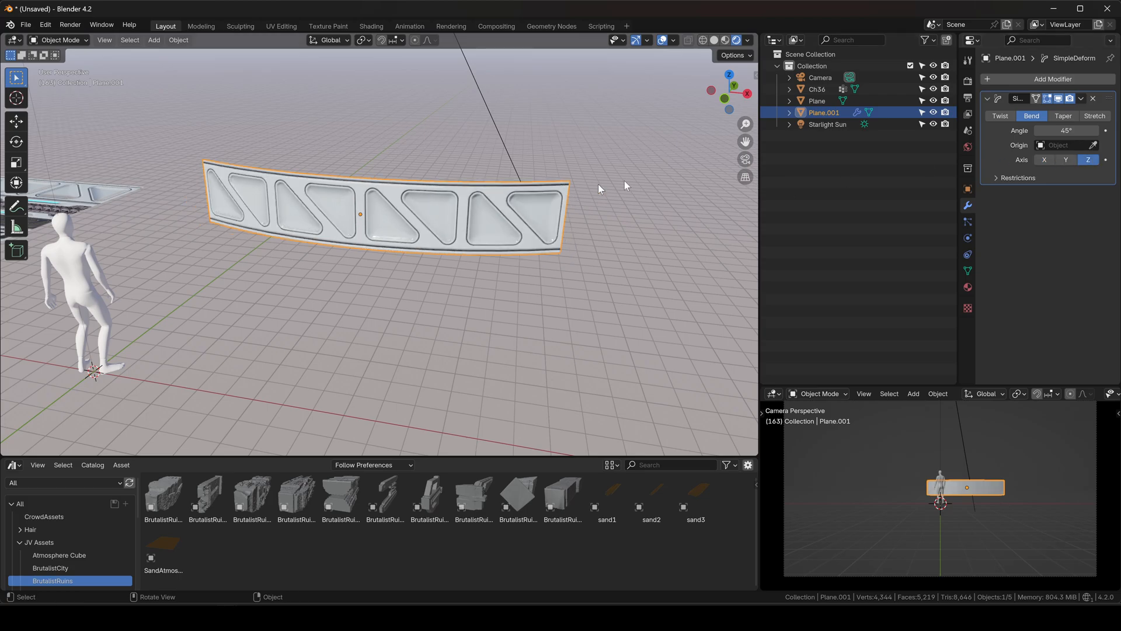
left_click(1052, 130)
type("360")
key("Return")
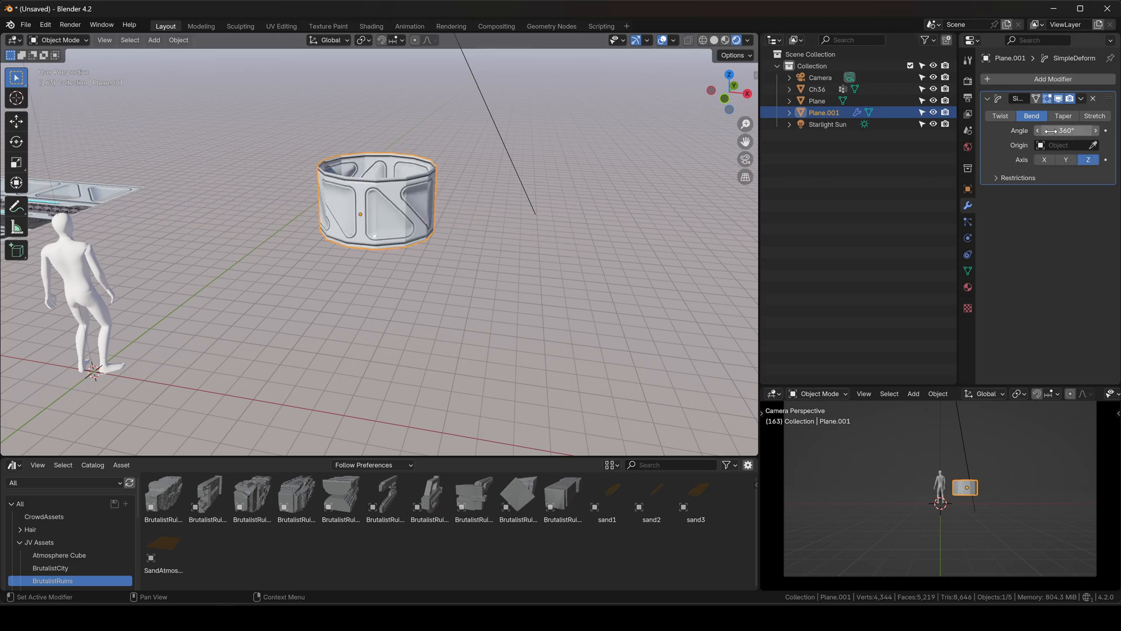
mouse_move(467, 179)
middle_mouse_down()
mouse_move(427, 234)
mouse_move(401, 213)
mouse_move(467, 181)
middle_mouse_up()
Add a Subdivision modifier ahead of the Simple Deform in the stack and set it to Simple.
left_click(988, 98)
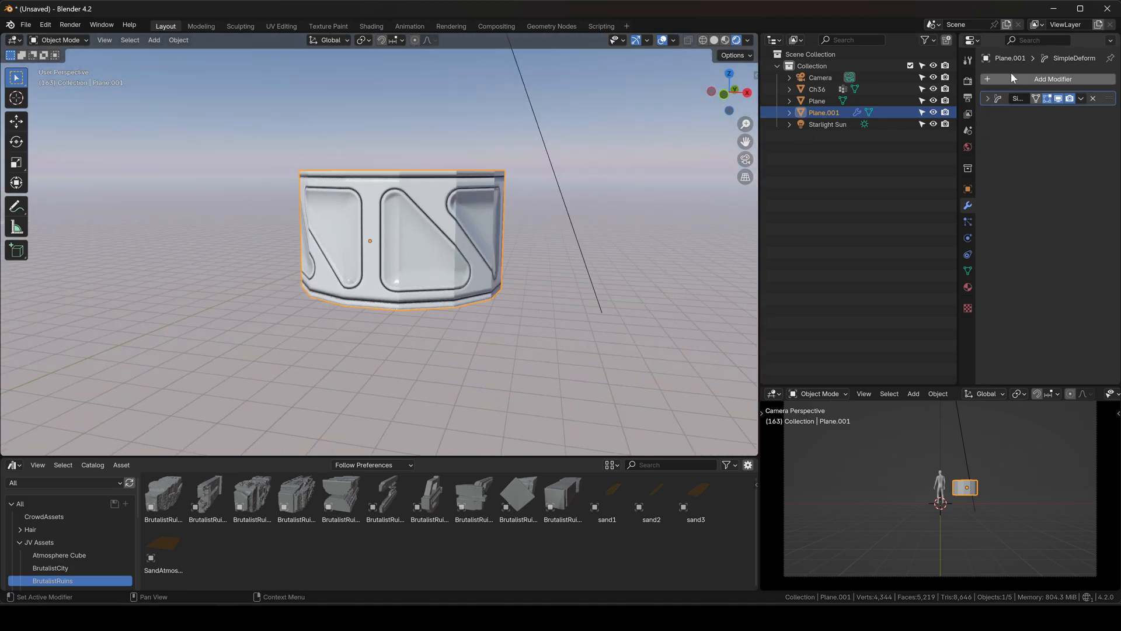
left_click(1008, 77)
type("sub")
key("Return")
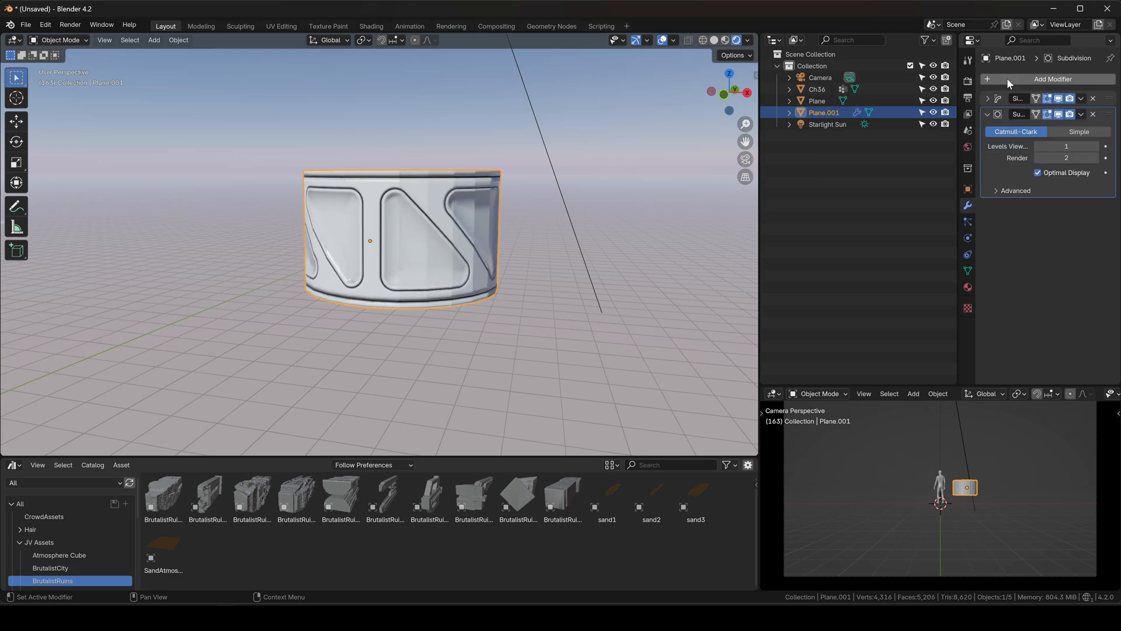
key("ctrl+a")
key("ctrl+z")
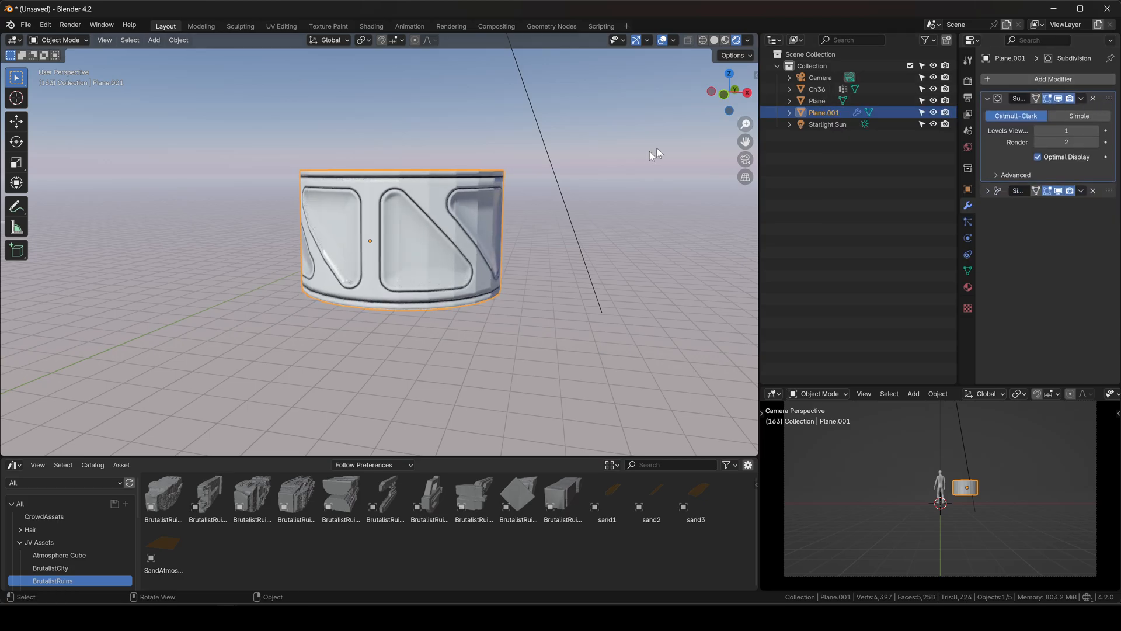
middle_click_drag(651, 153, 372, 209)
left_click(1079, 116)
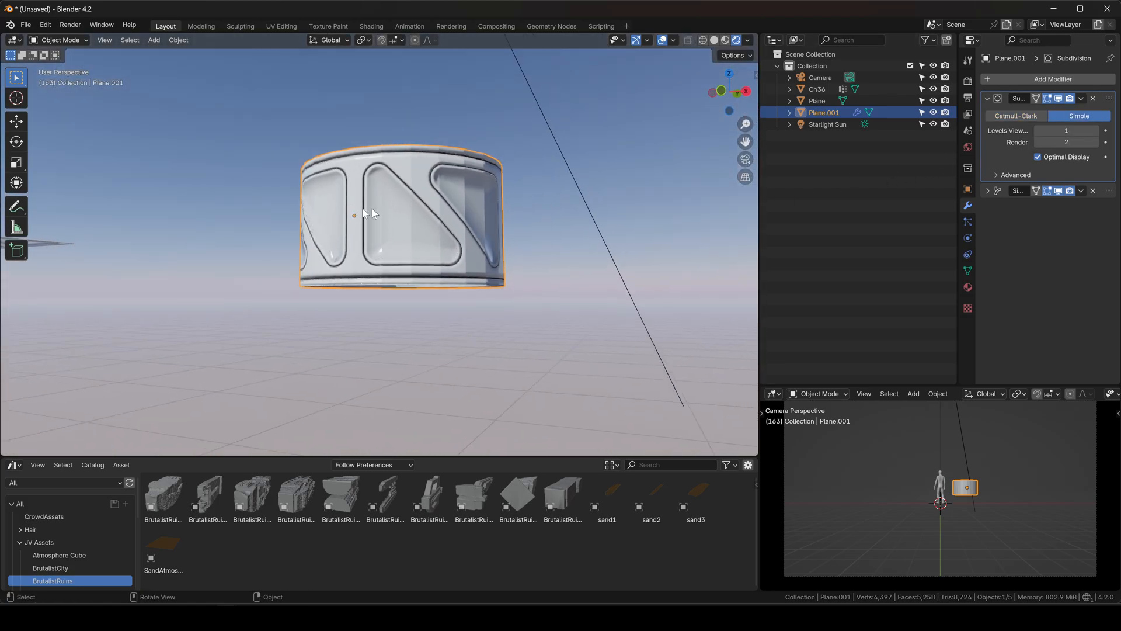
Add a centred vertical loop cut in every segment of the unbent strip mesh to double its divisions.
key("Tab")
scroll(321, 248, "down", 2)
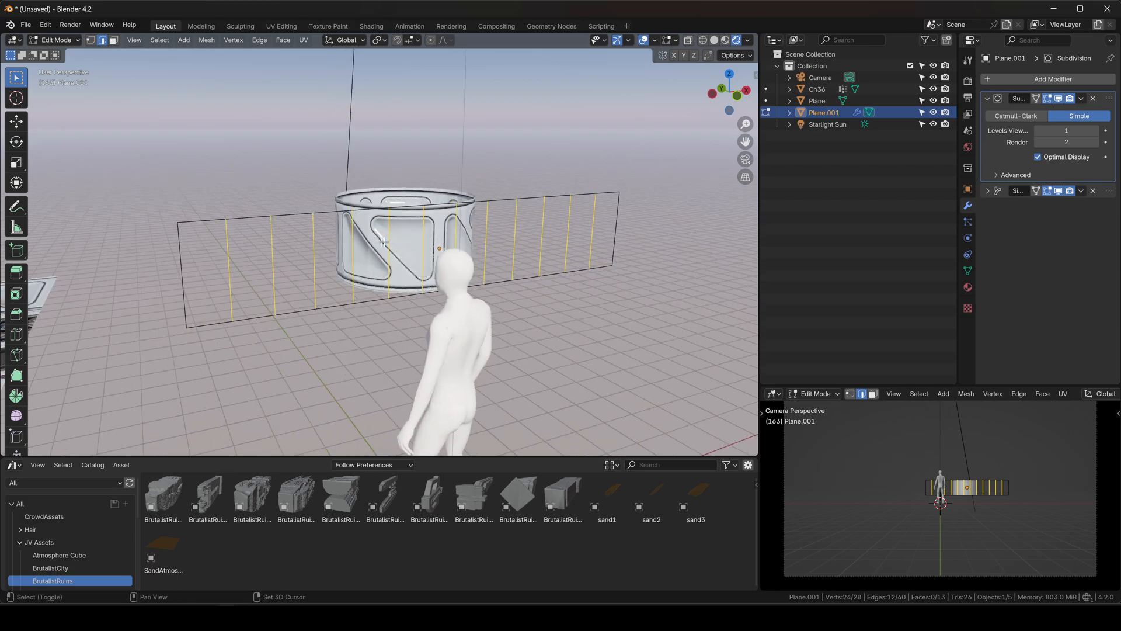
middle_click_drag(321, 248, 252, 245)
key("ctrl+r")
left_click(178, 222)
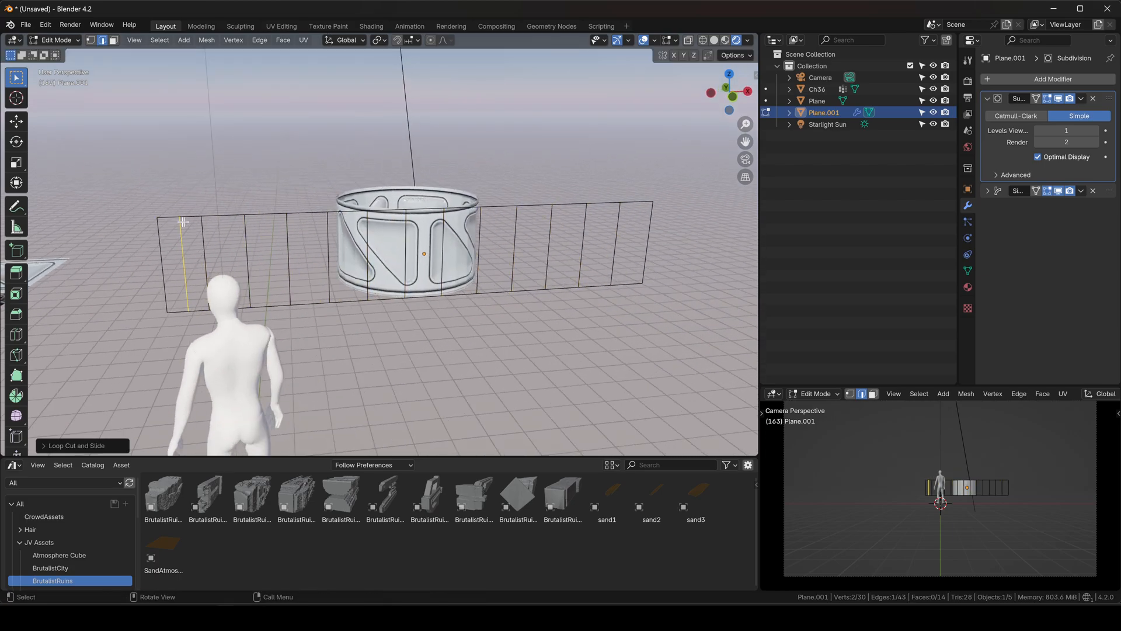
key("ctrl+r")
left_click(228, 213)
key("ctrl+r")
left_click(267, 213)
right_click(267, 212)
key("ctrl+r")
left_click(303, 211)
right_click(304, 211)
key("ctrl+r")
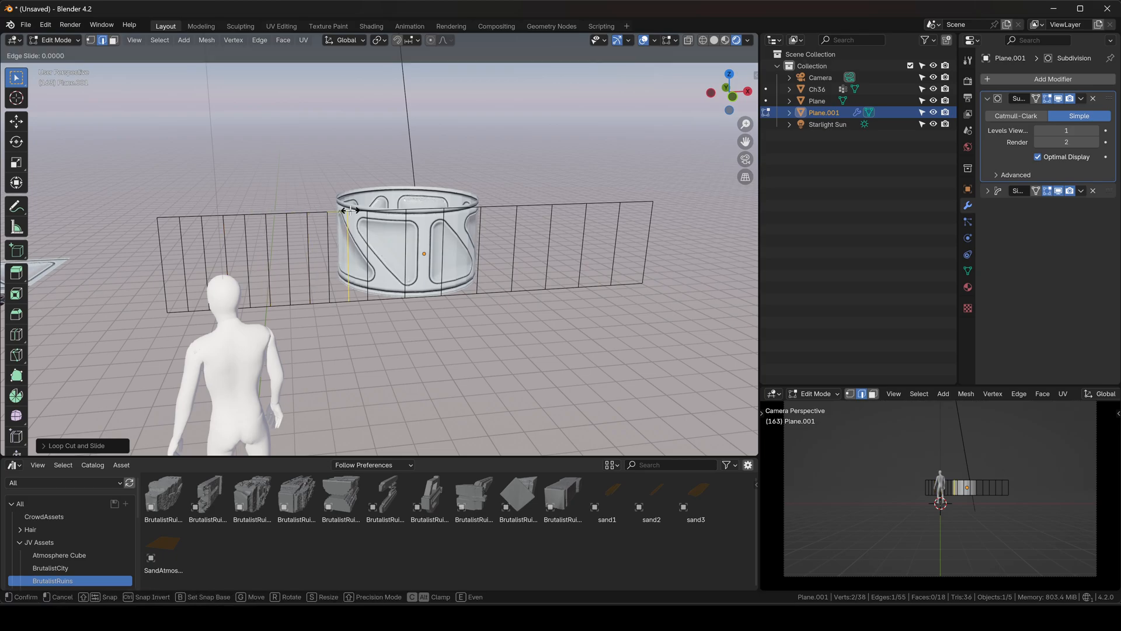
left_click(349, 209)
right_click(350, 209)
key("ctrl+r")
left_click(387, 208)
right_click(386, 208)
key("ctrl+r")
left_click(424, 207)
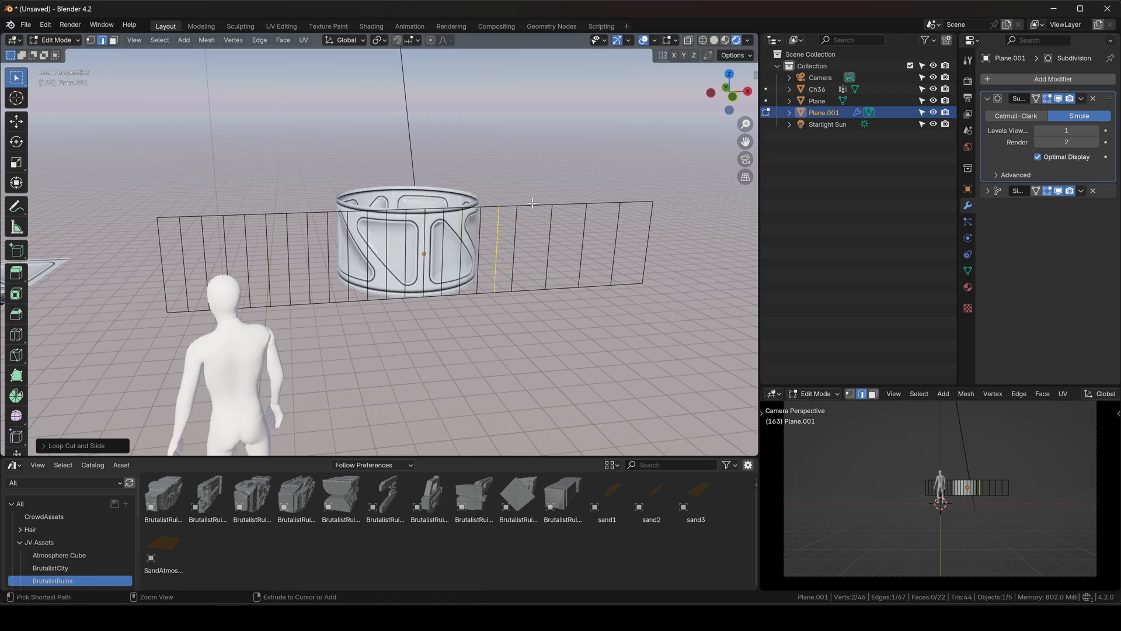
key("ctrl+r")
left_click(562, 203)
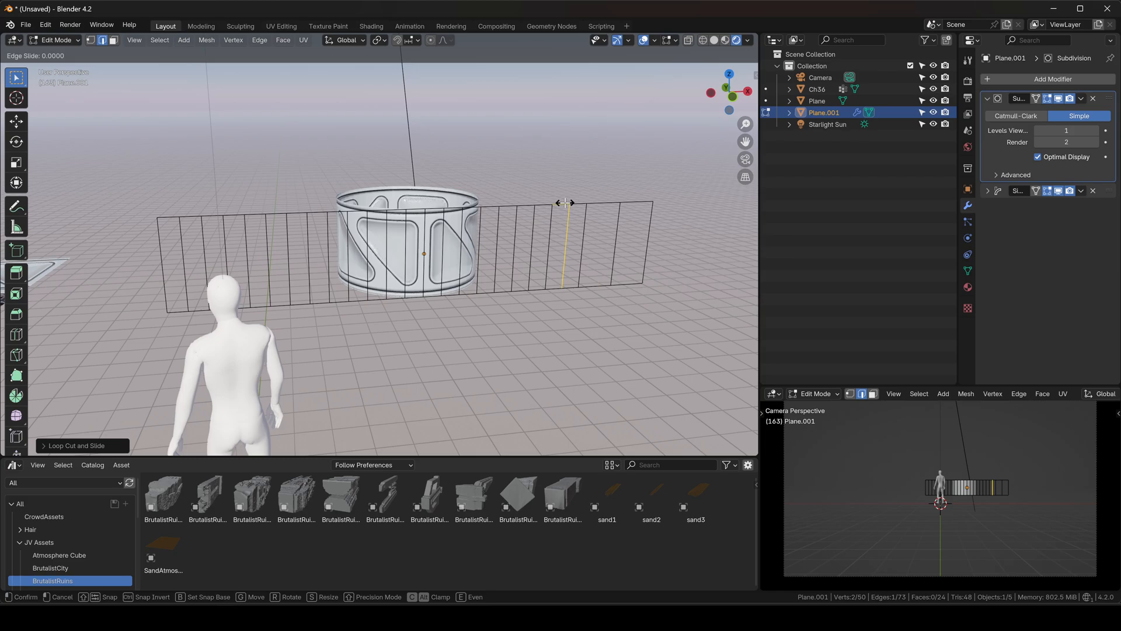
right_click(564, 202)
key("ctrl+r")
left_click(601, 201)
right_click(601, 201)
key("ctrl+r")
left_click(631, 199)
right_click(631, 199)
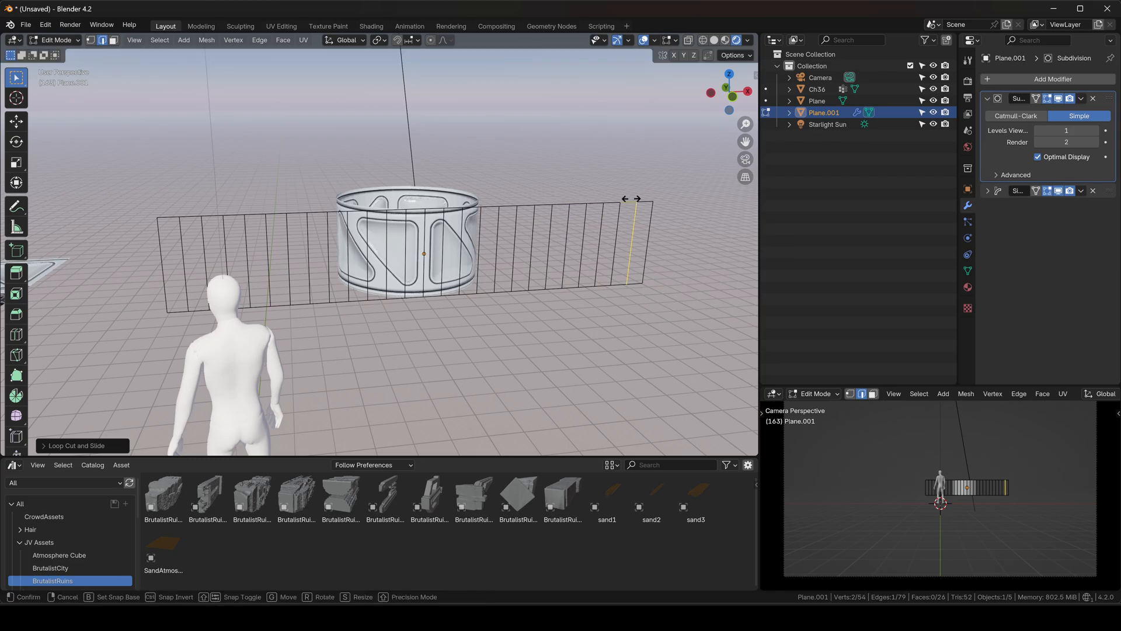
key("Tab")
Shade the bent ring smooth, ending with Shade Auto Smooth.
left_click(495, 159)
middle_click_drag(509, 165, 492, 186)
left_click(432, 239)
right_click(432, 239)
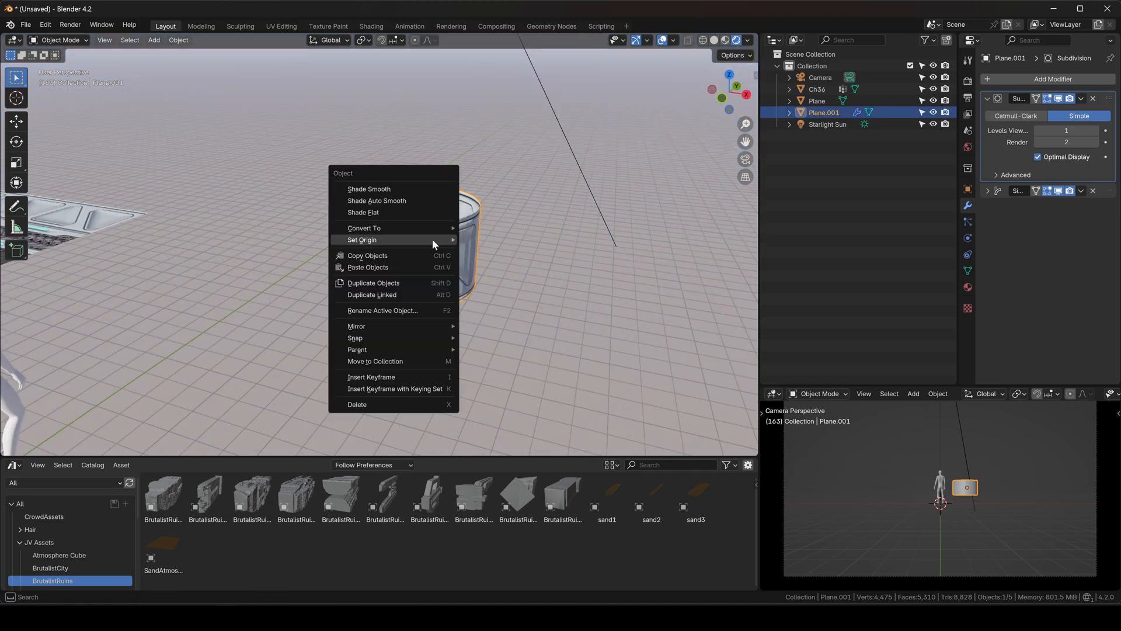
left_click(392, 195)
right_click(397, 236)
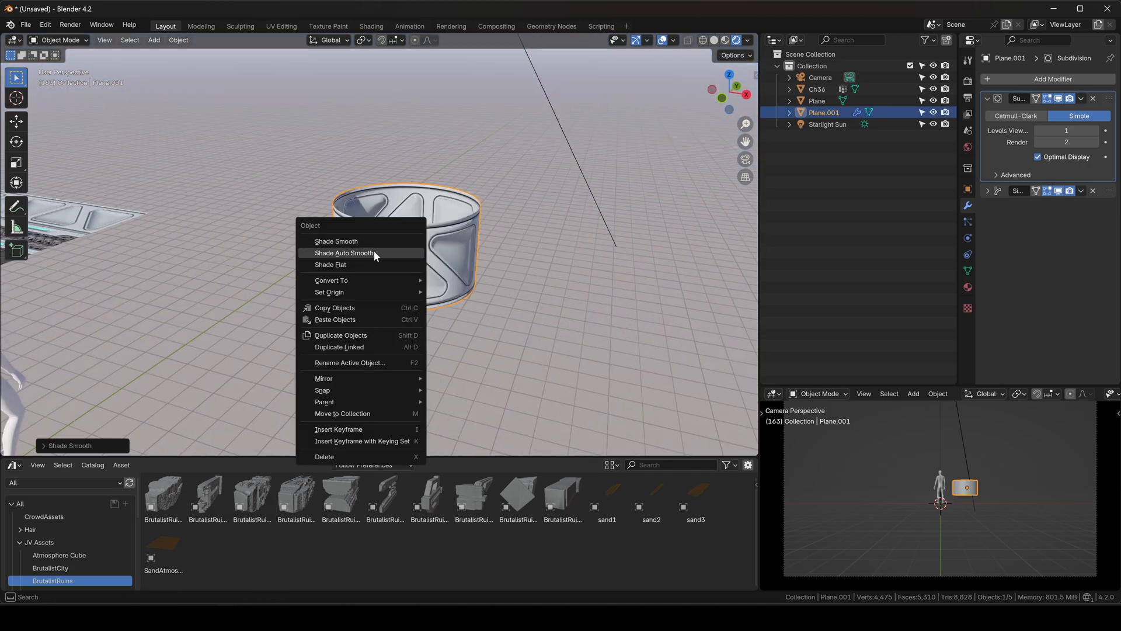
left_click(374, 252)
Move the ring within the XY plane closer to the human figure and rotate it about the Z axis.
left_click(523, 267)
middle_click_drag(523, 267, 436, 245)
left_click(409, 262)
key("g")
key("shift+z")
left_click(322, 277)
key("r")
key("z")
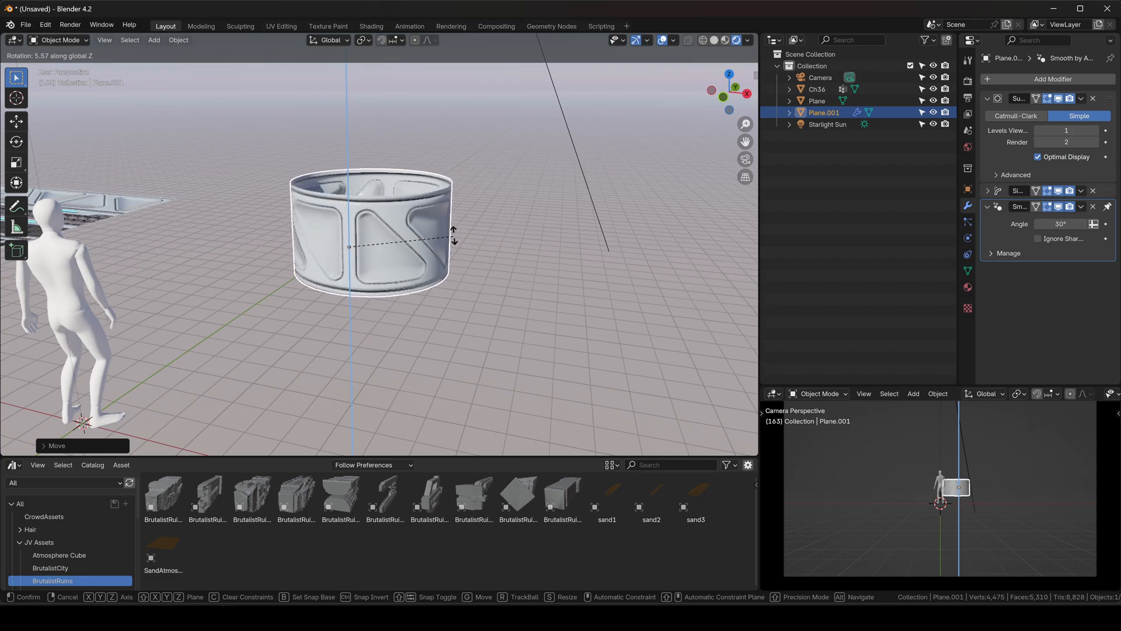
left_click(364, 300)
Add two horizontal loop cuts to the trim sheet plane, along the lower and upper edges of the dark triangle-panel strip.
middle_click_drag(364, 300, 374, 225)
middle_click_drag(374, 224, 392, 272)
left_click(392, 271)
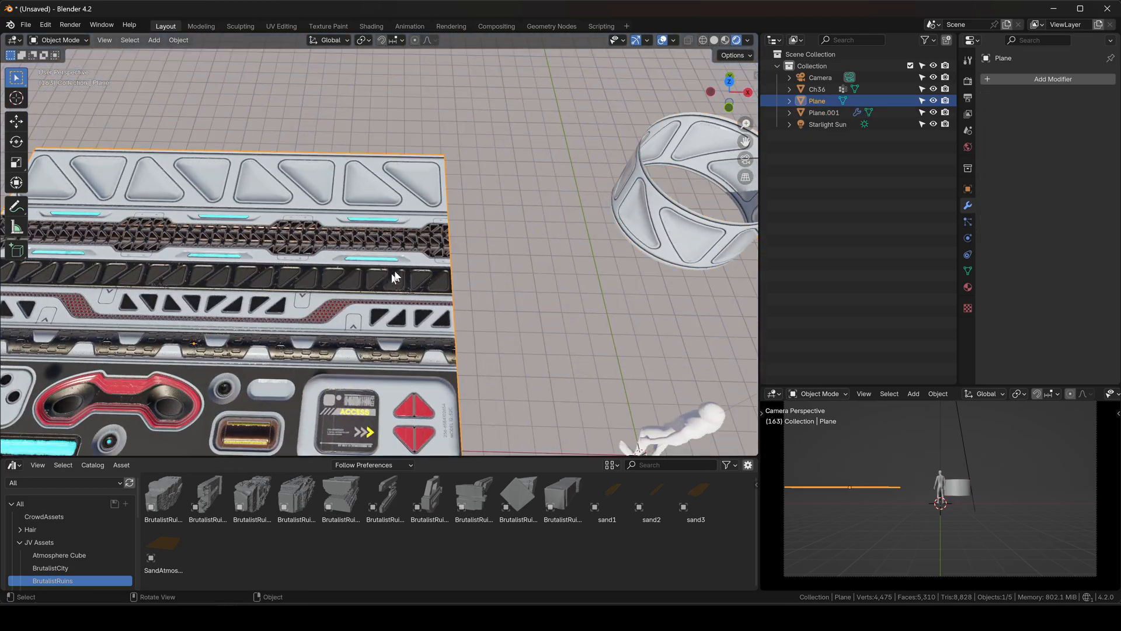
left_click(730, 85)
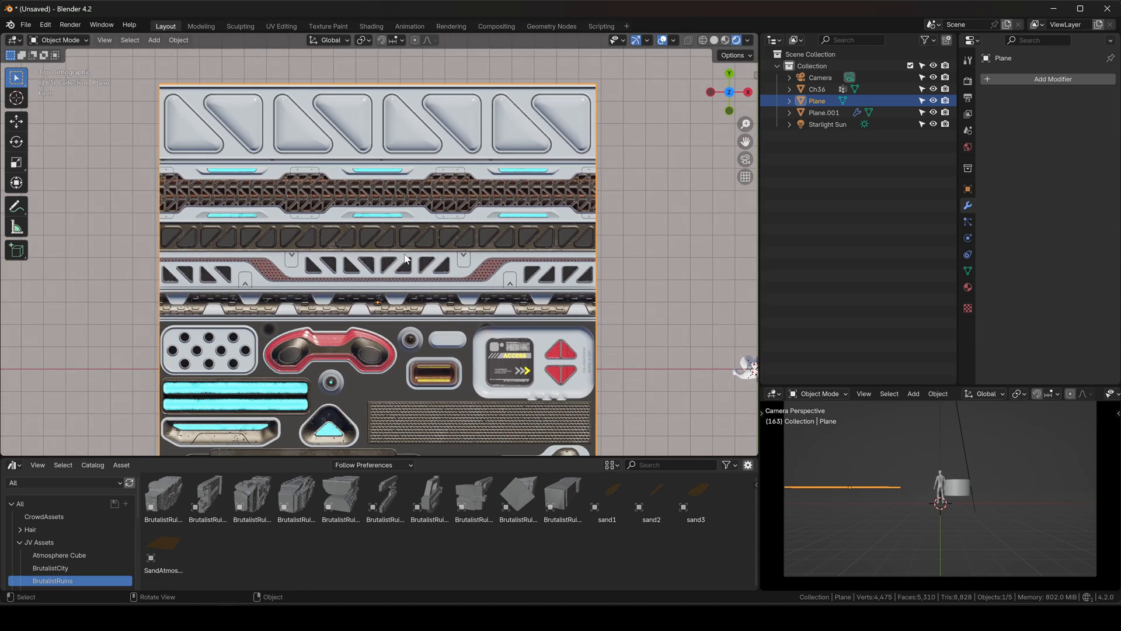
key("Tab")
key("ctrl+r")
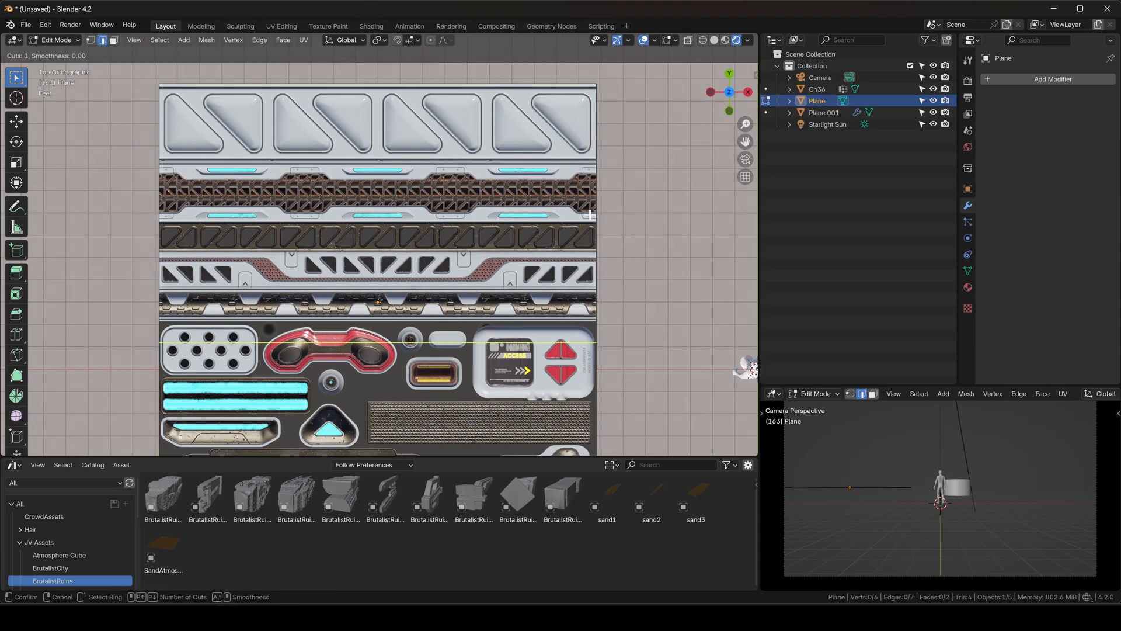
left_click(591, 274)
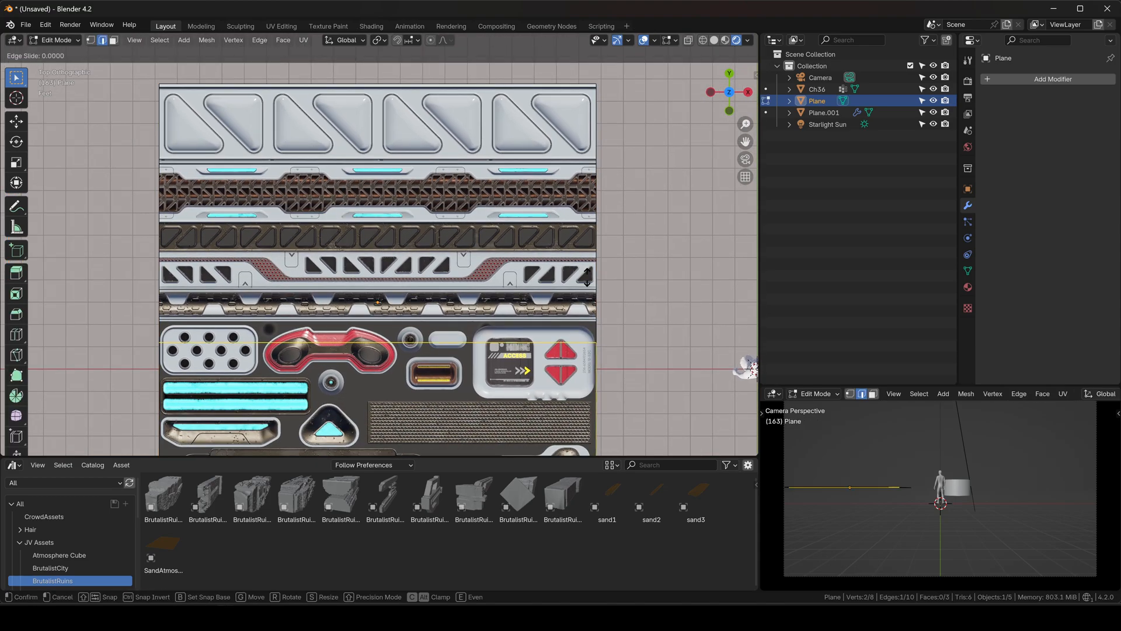
left_click(599, 185)
key("ctrl+r")
left_click(598, 207)
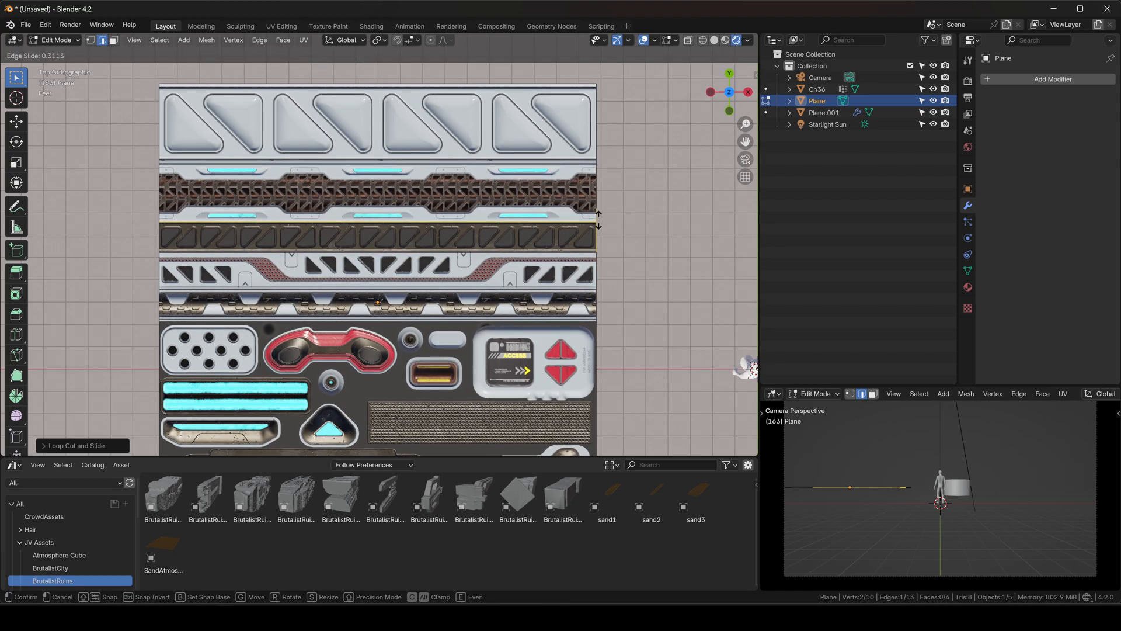
left_click(599, 219)
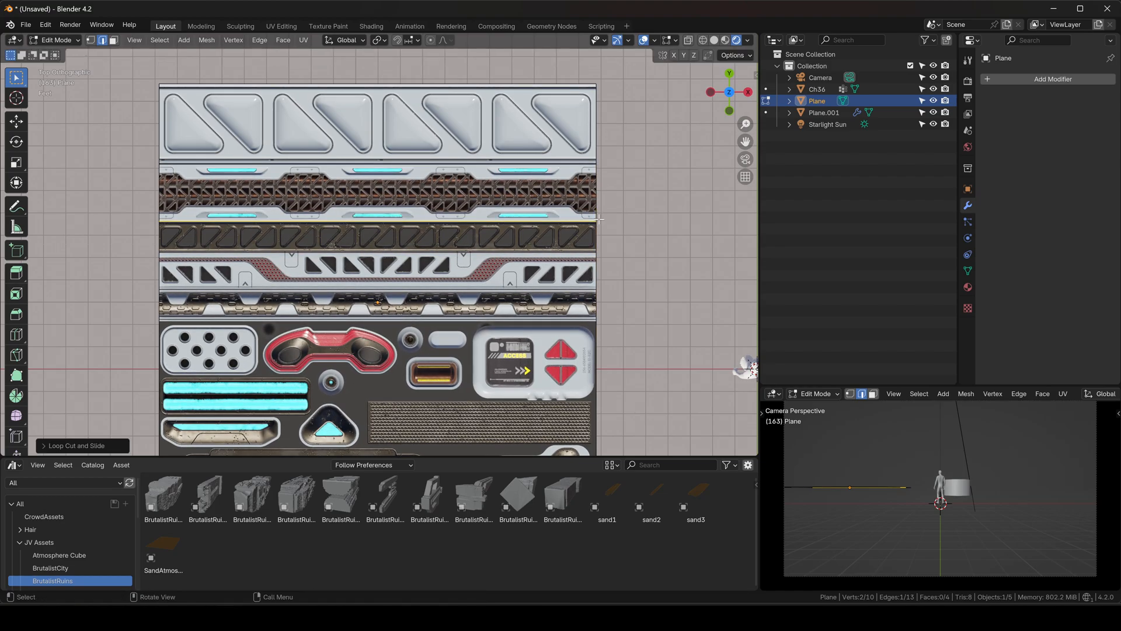
Duplicate the face of the dark triangle-panel strip and move the copy along the X axis, clear of the trim sheet.
key("3")
left_click(539, 242)
scroll(540, 242, "down", 2)
middle_click_drag(540, 242, 265, 248, "shift")
key("shift+d")
key("x")
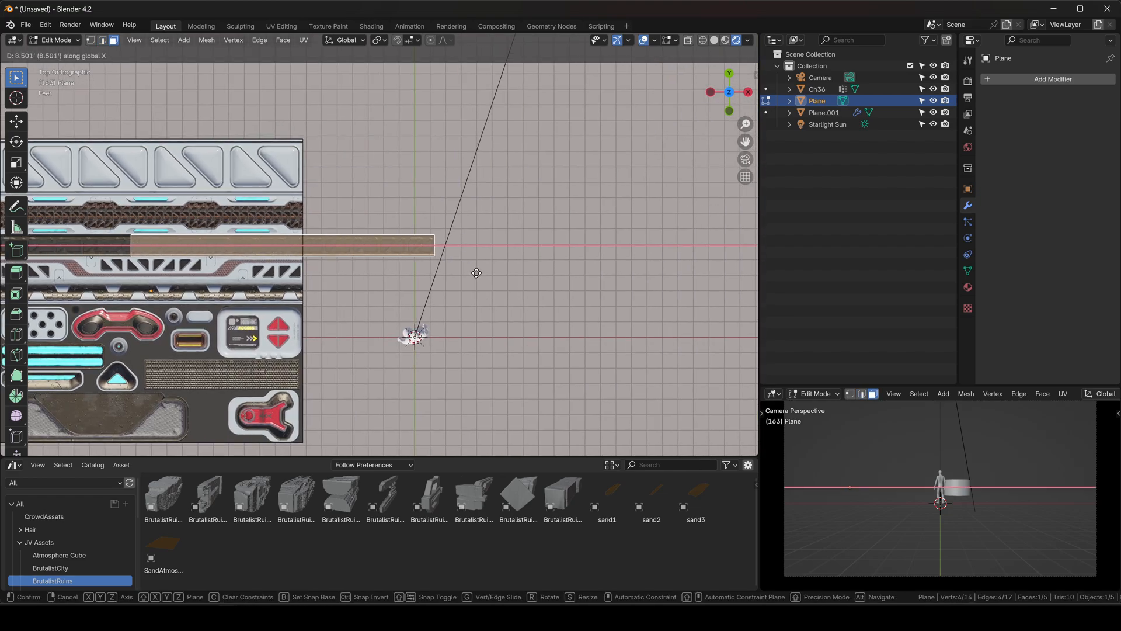
left_click(691, 275)
middle_click_drag(692, 276, 378, 210, "shift")
scroll(368, 301, "down", 2)
key("g")
key("x")
left_click(421, 303)
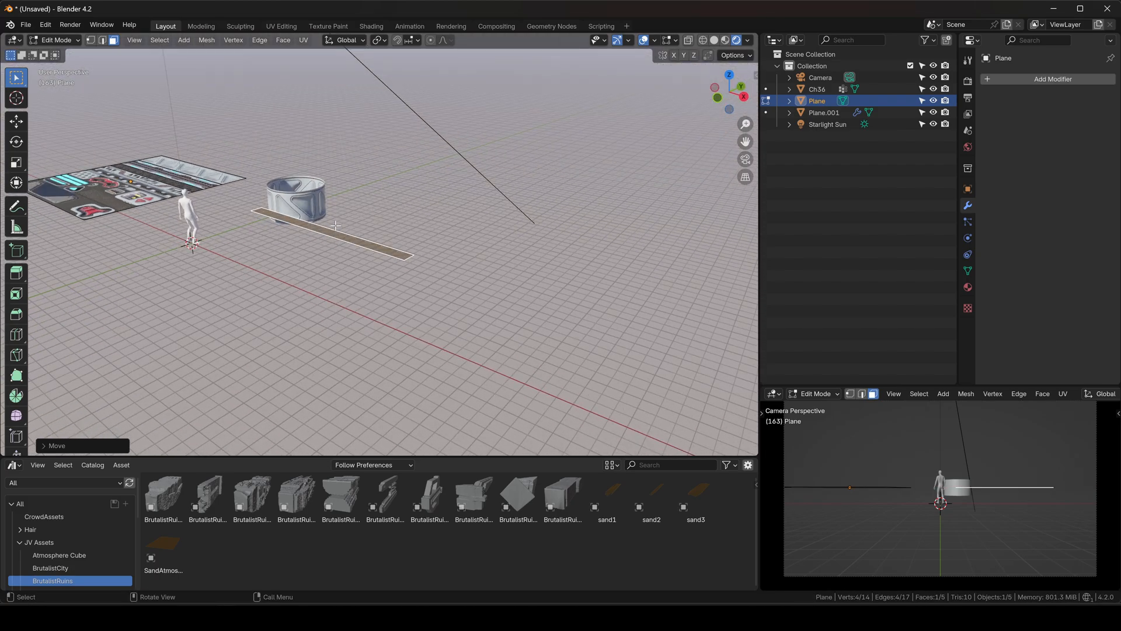
Separate the duplicated dark strip into its own object and select it in Object Mode.
key("p")
left_click(335, 224)
key("ctrl+Tab")
left_click(233, 230)
left_click(344, 241)
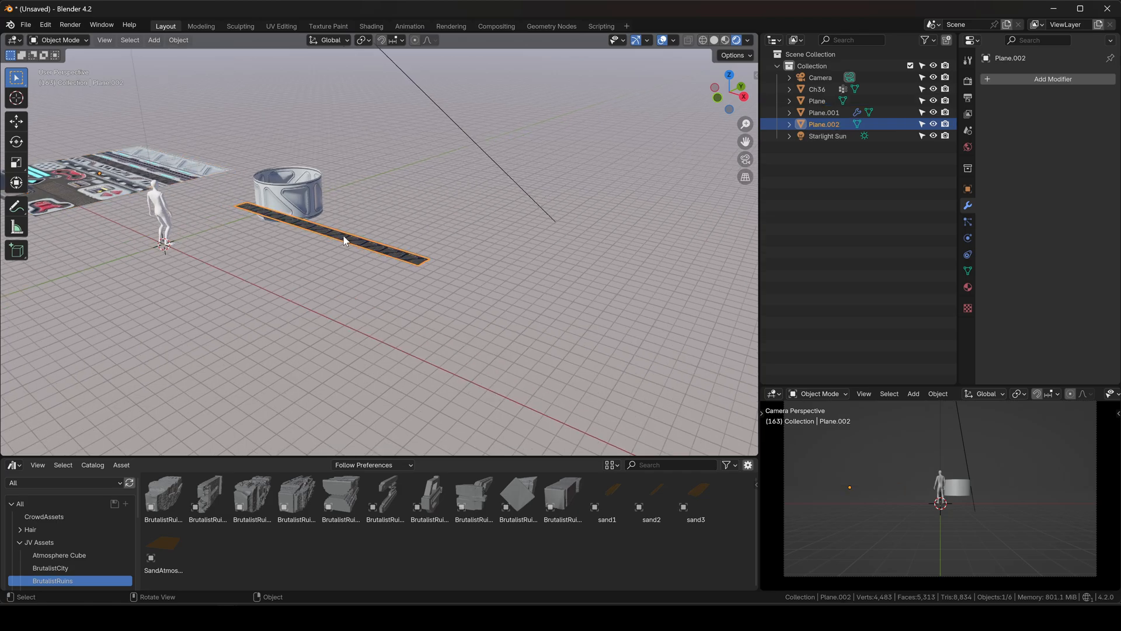
Apply Geometry to Origin to the separated dark strip.
right_click(344, 240)
mouse_move(311, 271)
left_click(443, 273)
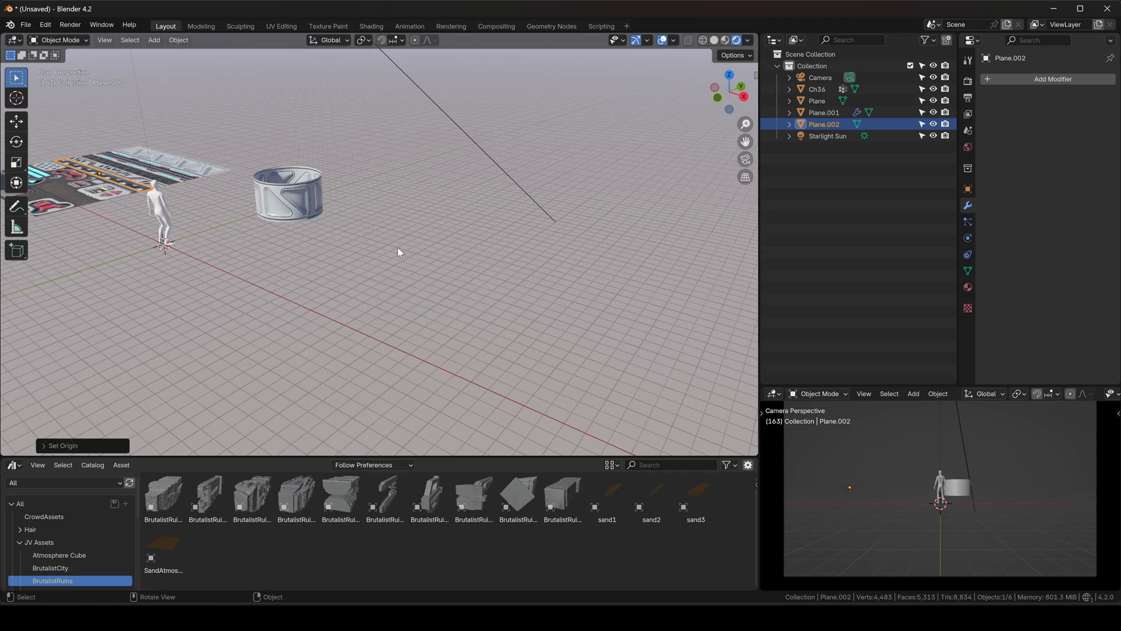
Move the dark strip along the X axis in front of the white ring and rotate it 90° about X.
middle_click_drag(198, 245, 250, 264, "shift")
key("g")
key("x")
left_click(426, 273)
type("r")
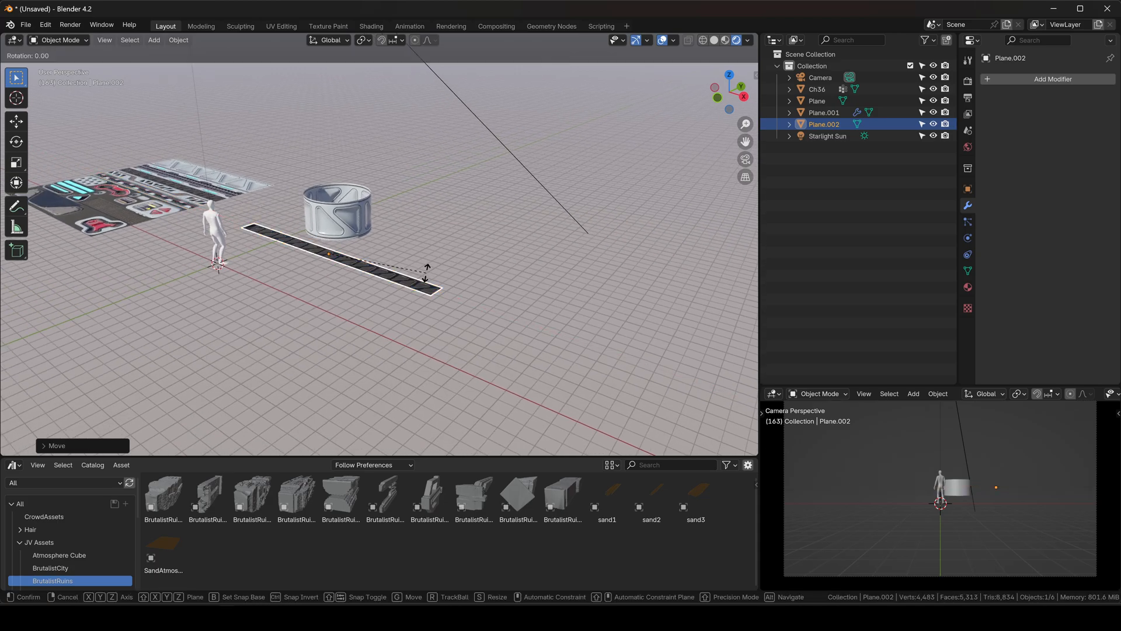
type("x90")
key("Return")
scroll(386, 270, "up", 3)
middle_click_drag(363, 268, 397, 302, "shift")
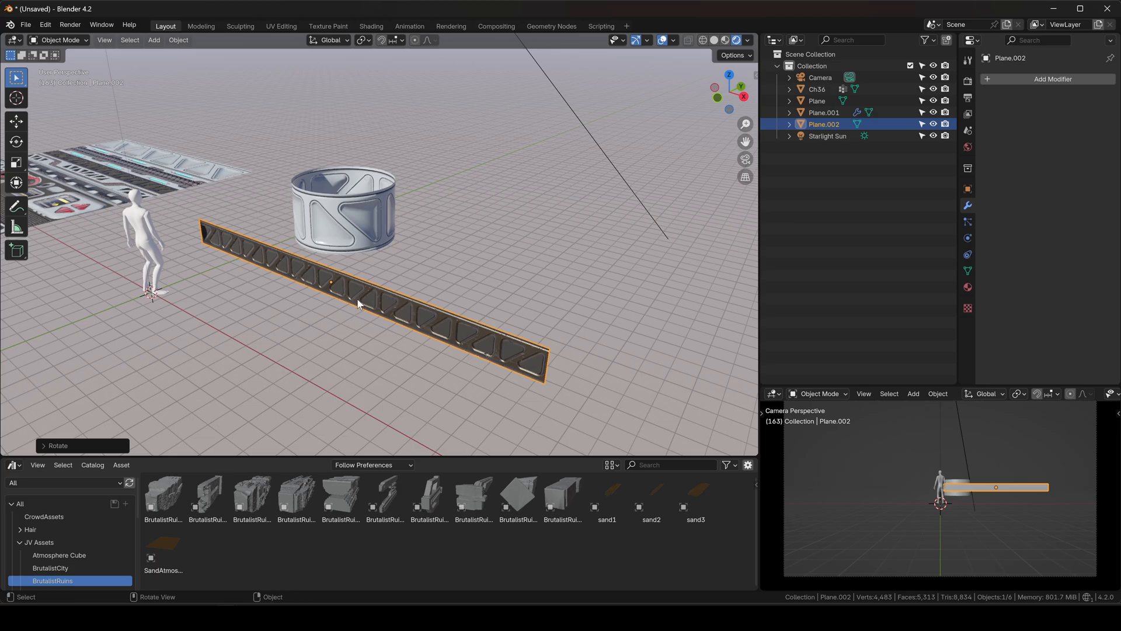
Add 24 evenly spaced vertical loop cuts along the length of the dark strip and return to Object Mode.
key("Tab")
middle_click_drag(325, 294, 356, 285)
key("ctrl+r")
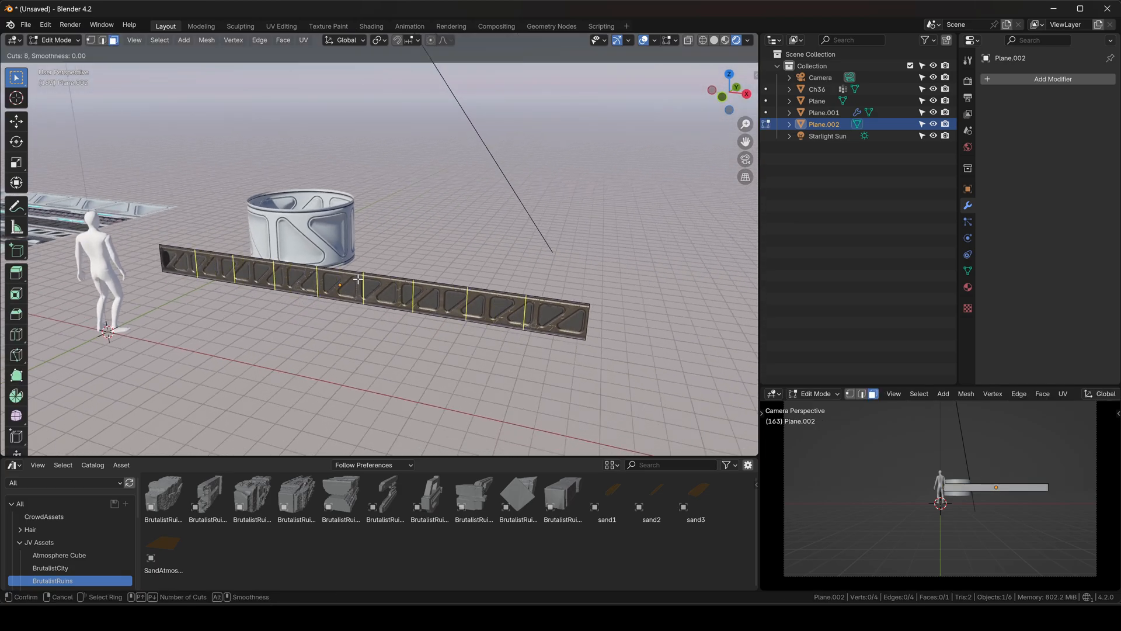
scroll(359, 277, "up", 7)
scroll(358, 276, "up", 2)
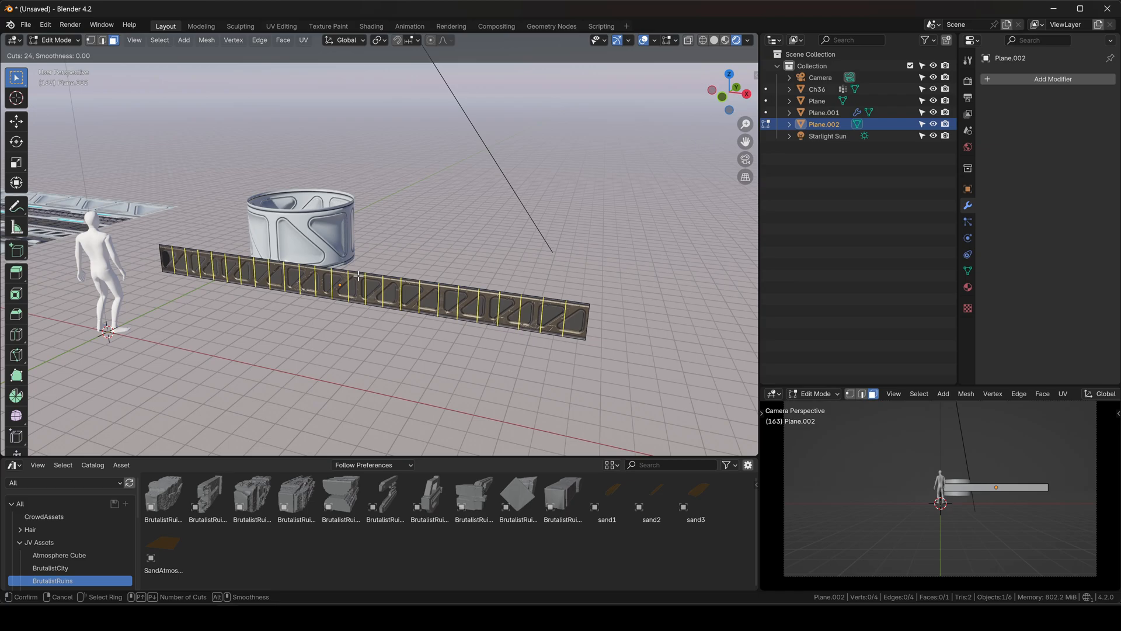
left_click(358, 277)
right_click(358, 276)
key("Tab")
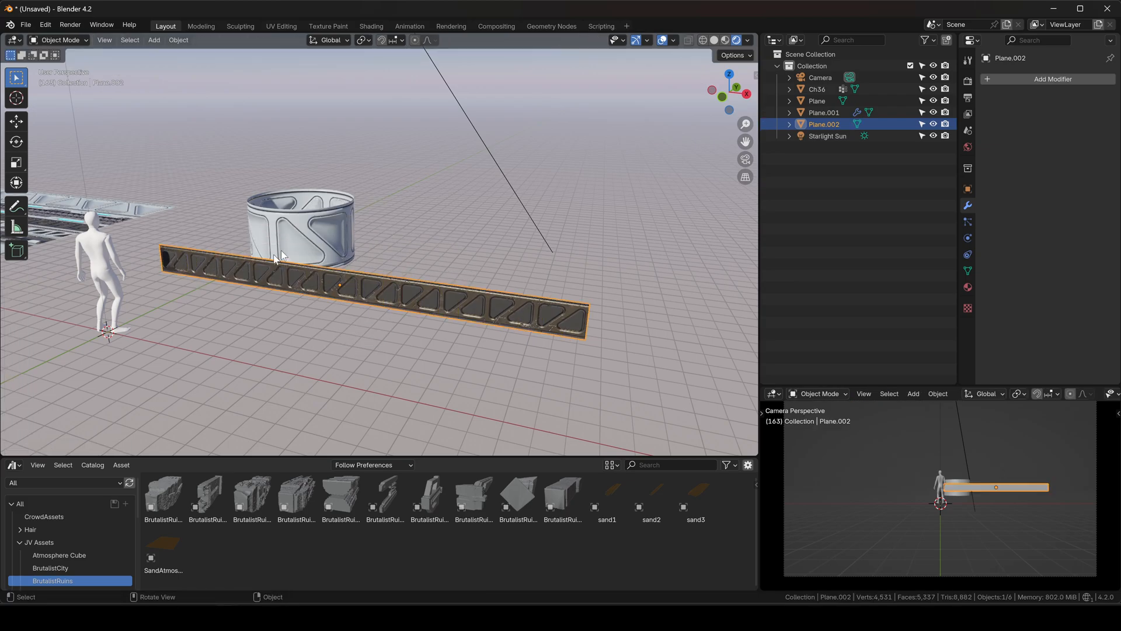
Copy the white ring's modifiers onto the dark strip.
left_click(317, 226, "shift")
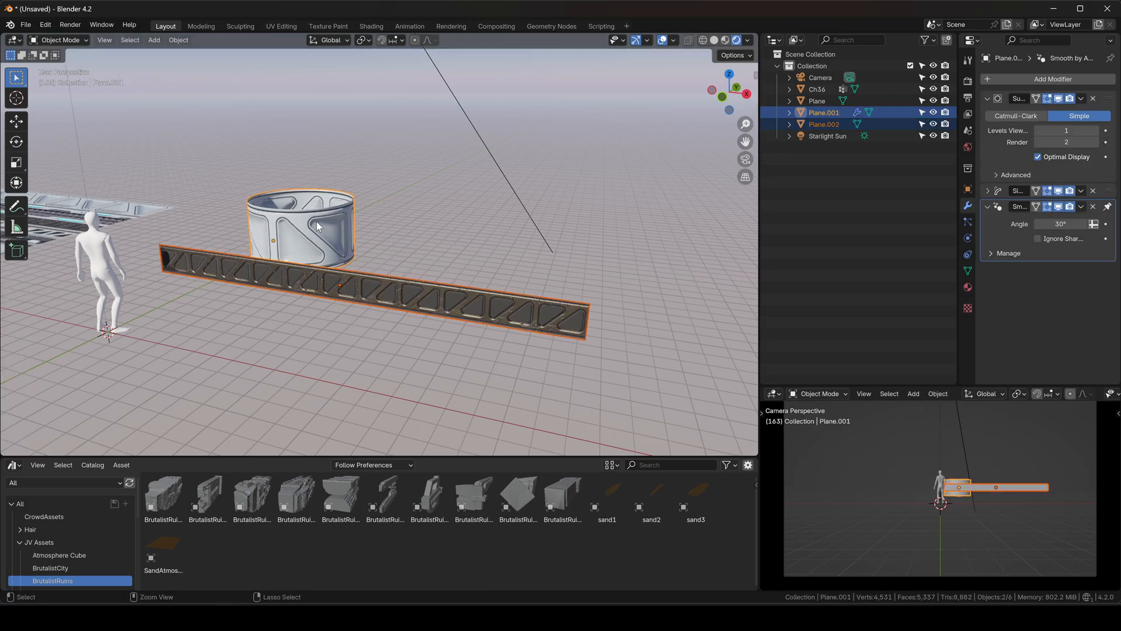
key("ctrl+l")
left_click(292, 319)
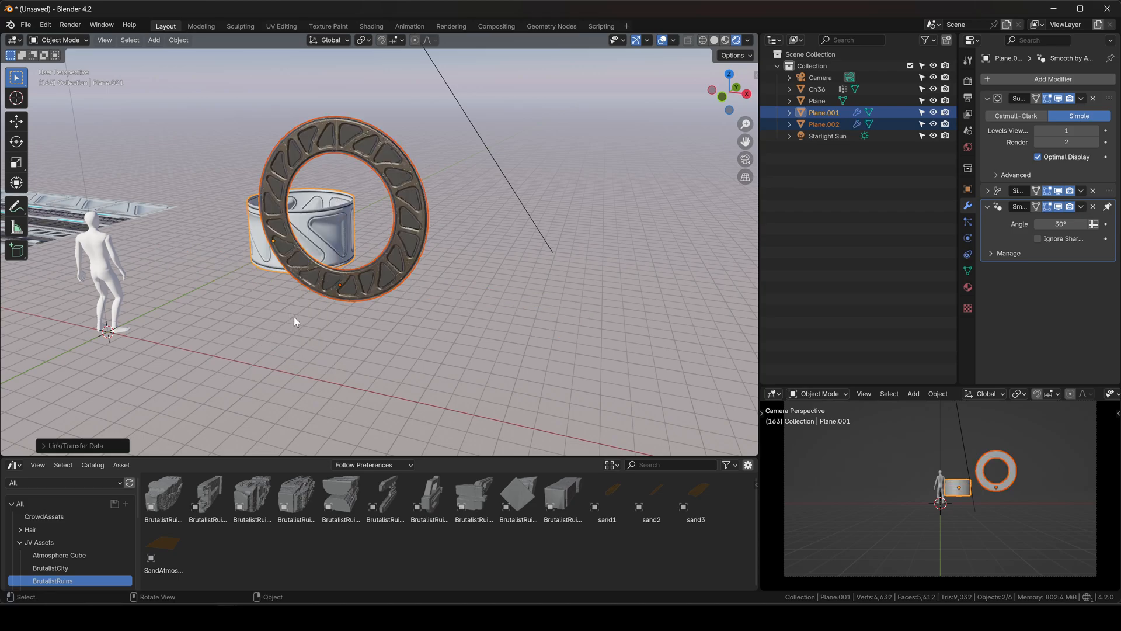
Apply the bent dark strip's rotation and set its origin.
left_click(406, 231)
middle_click_drag(404, 242, 468, 250)
key("ctrl+a")
left_click(447, 234)
right_click(446, 233)
left_click(490, 249)
Move the dark ring over the upper part of the white ring in the front view.
left_click(729, 101)
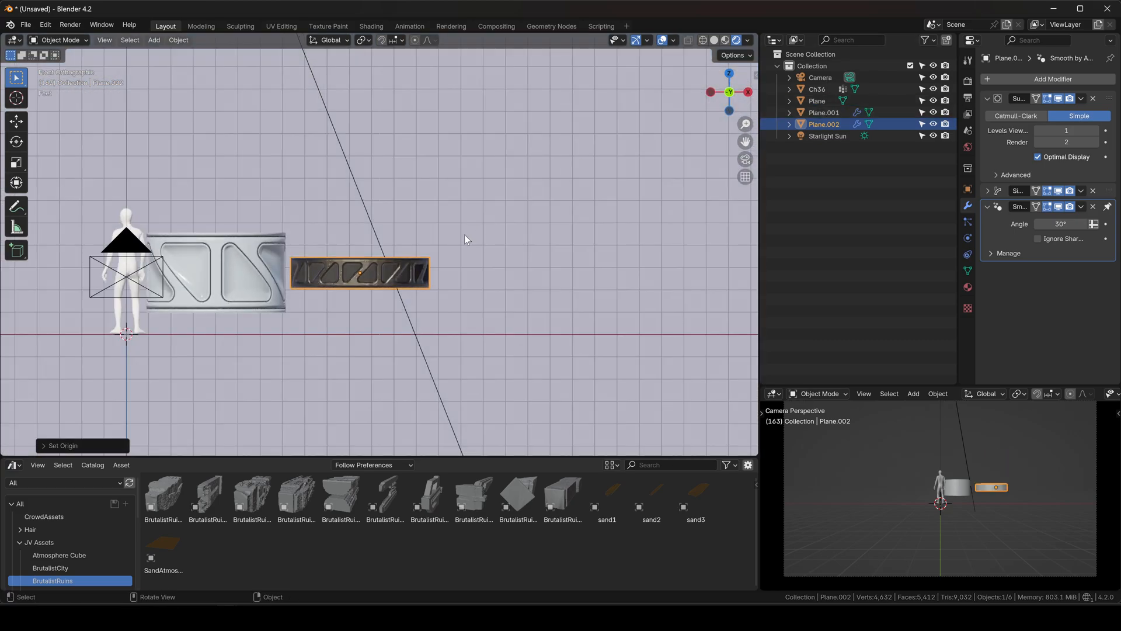
key("g")
left_click(321, 190)
middle_click_drag(202, 225, 425, 230, "shift")
scroll(424, 231, "up", 3)
Move the human figure along the X axis, clear of the rings.
left_click(288, 214)
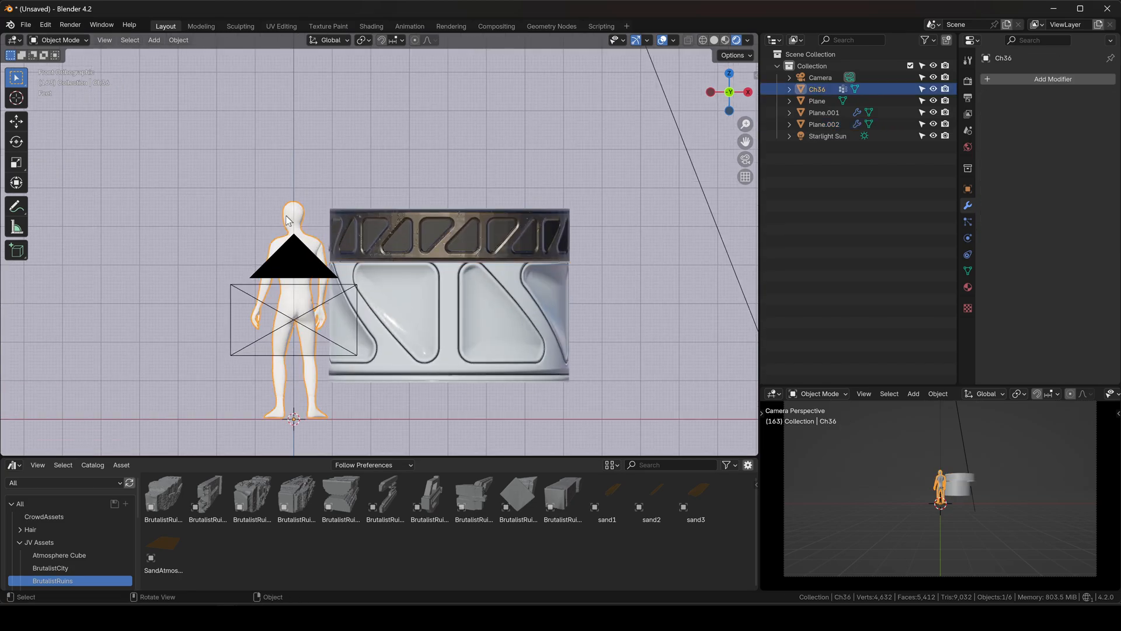
key("g")
key("x")
left_click(205, 227)
Adjust the dark ring's height in the front view to meet the upper rim of the white ring.
left_click(499, 229)
key("g")
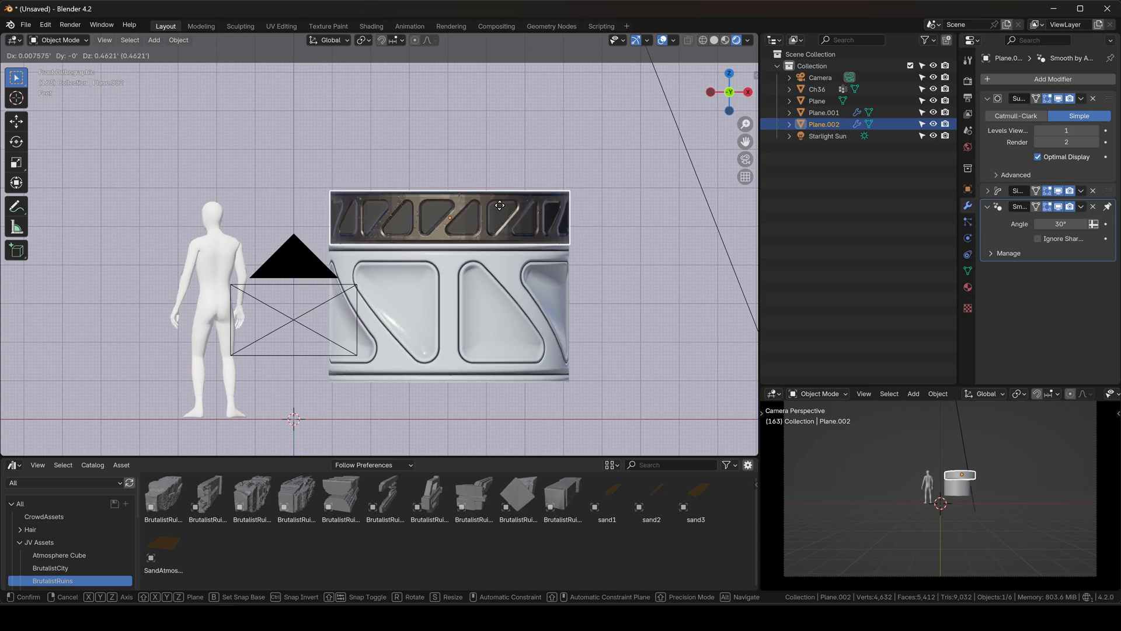
left_click(508, 225)
Move the dark ring along the Y axis to line up with the white ring, checking the alignment from the side view.
middle_click_drag(508, 224, 468, 255)
left_click(730, 76)
scroll(544, 216, "down", 4)
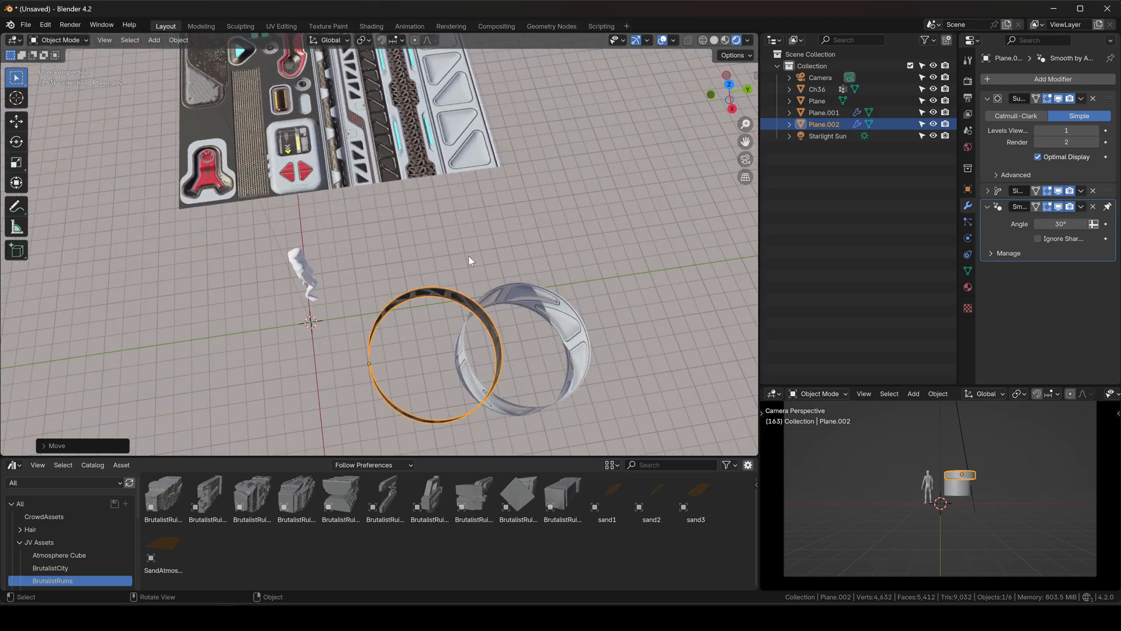
key("g")
key("y")
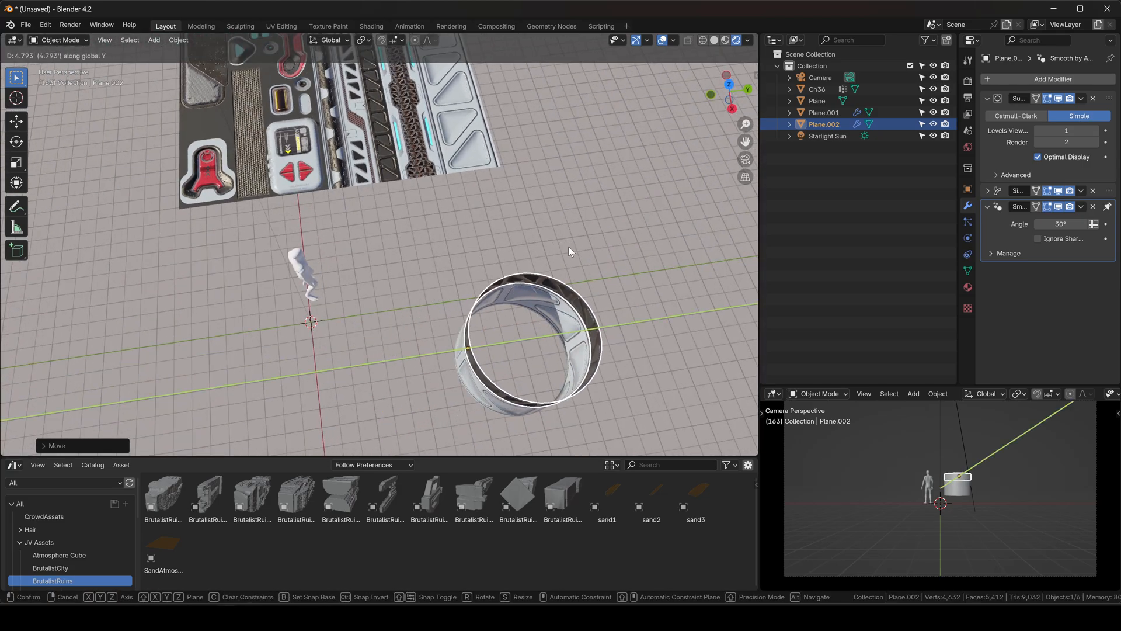
left_click(569, 247)
scroll(563, 321, "up", 3)
middle_click_drag(563, 323, 561, 218)
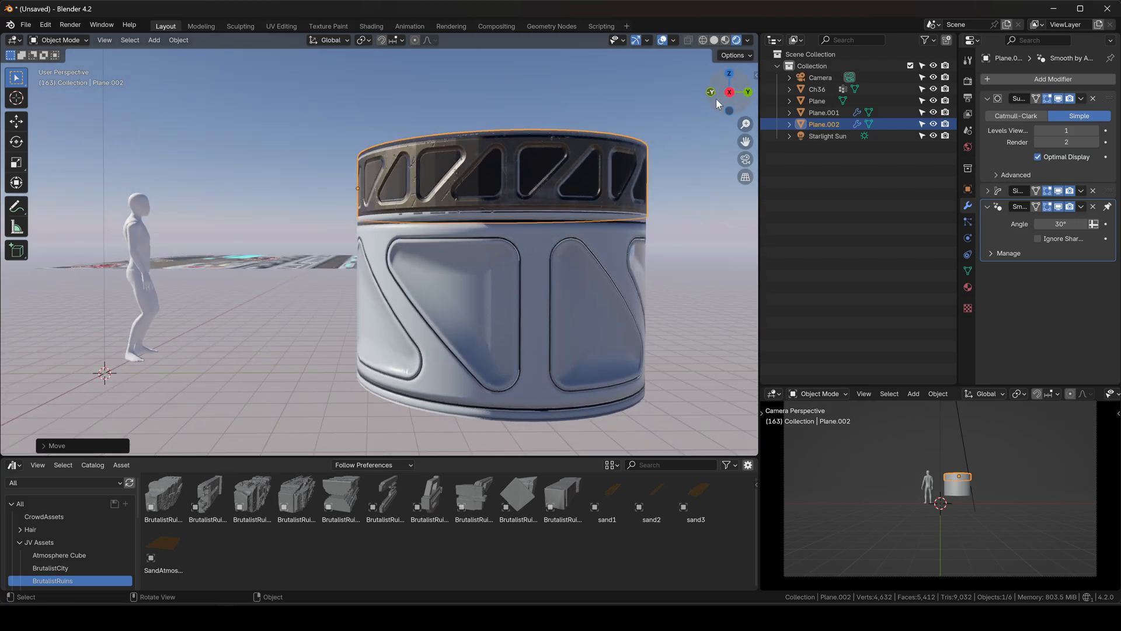
left_click(729, 92)
key("g")
key("y")
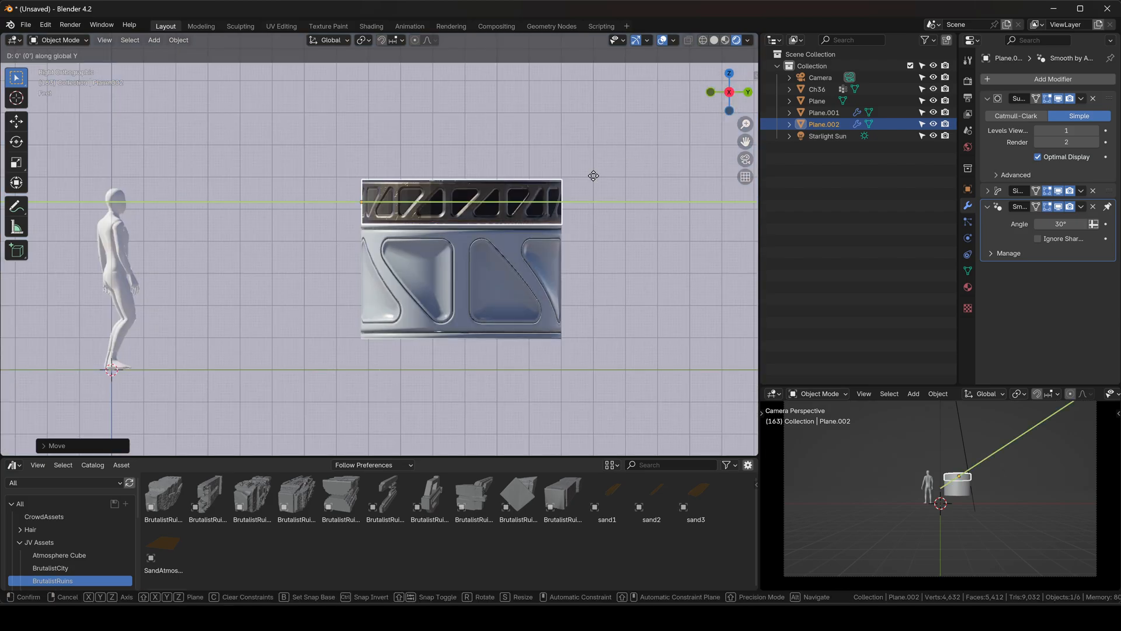
left_click(593, 175)
Duplicate the dark ring straight down along Z by about 5 ft to the lower rim of the white ring and deselect it.
middle_click_drag(412, 166, 456, 187)
key("shift+d")
key("z")
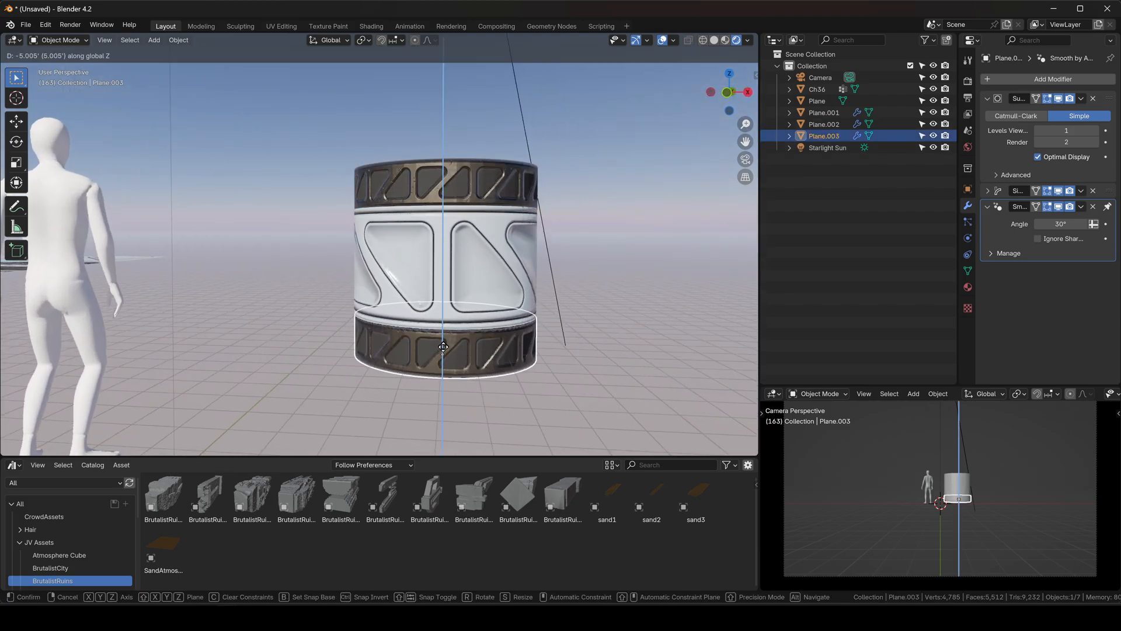
left_click(443, 349)
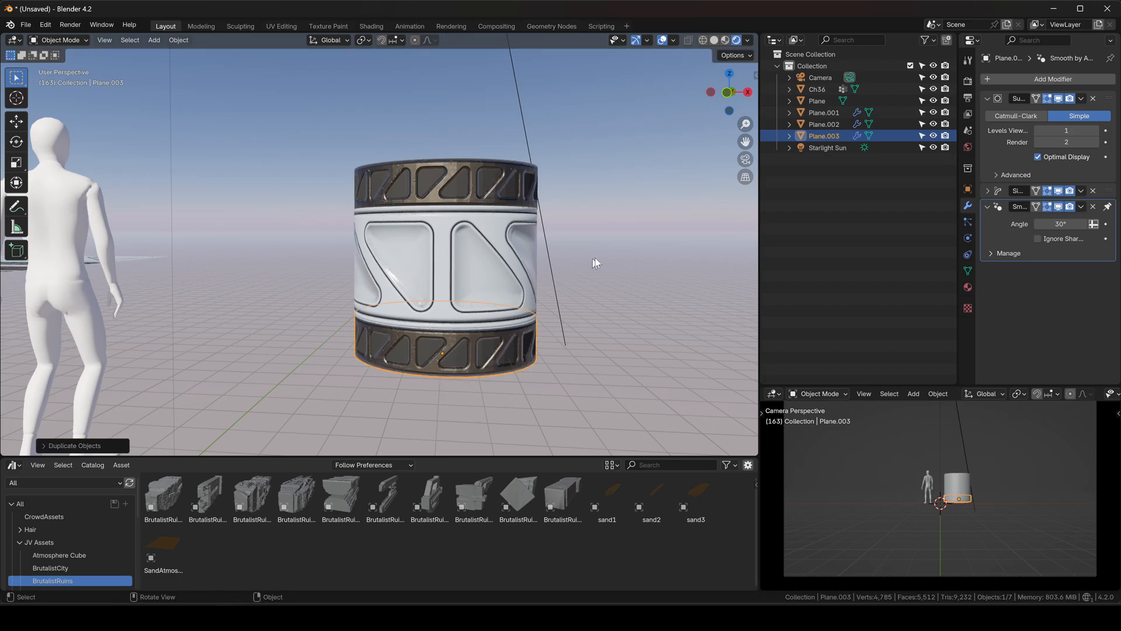
left_click(594, 258)
Examine the stacked rings from several angles and compare them with the strips on the trim sheet plane.
middle_click_drag(594, 258, 464, 277)
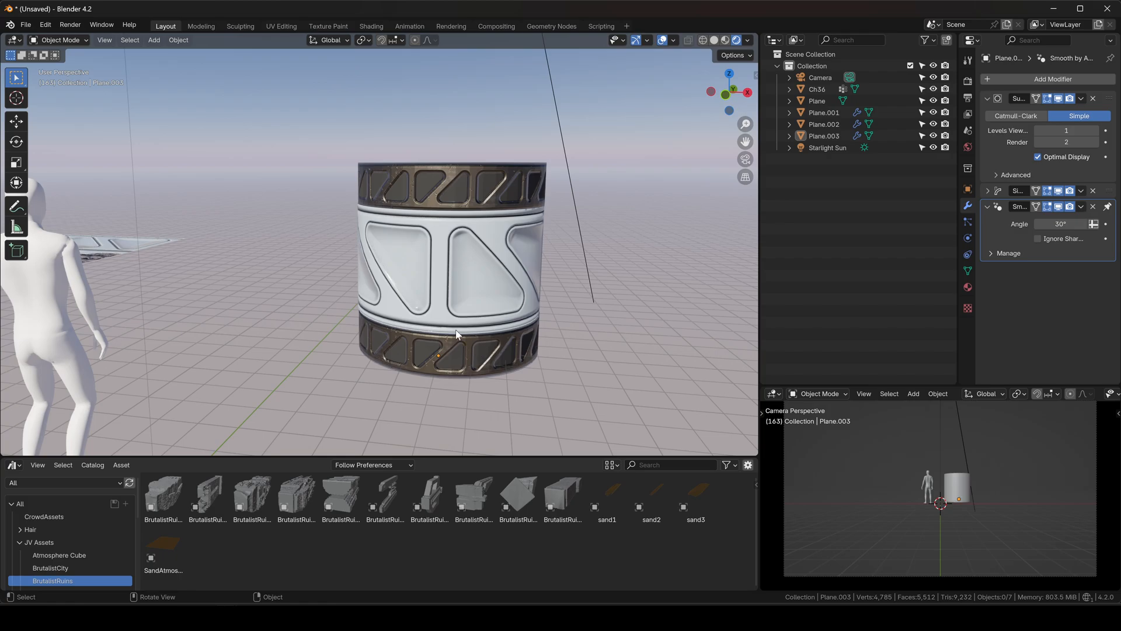
middle_click_drag(452, 296, 397, 265)
left_click(467, 188)
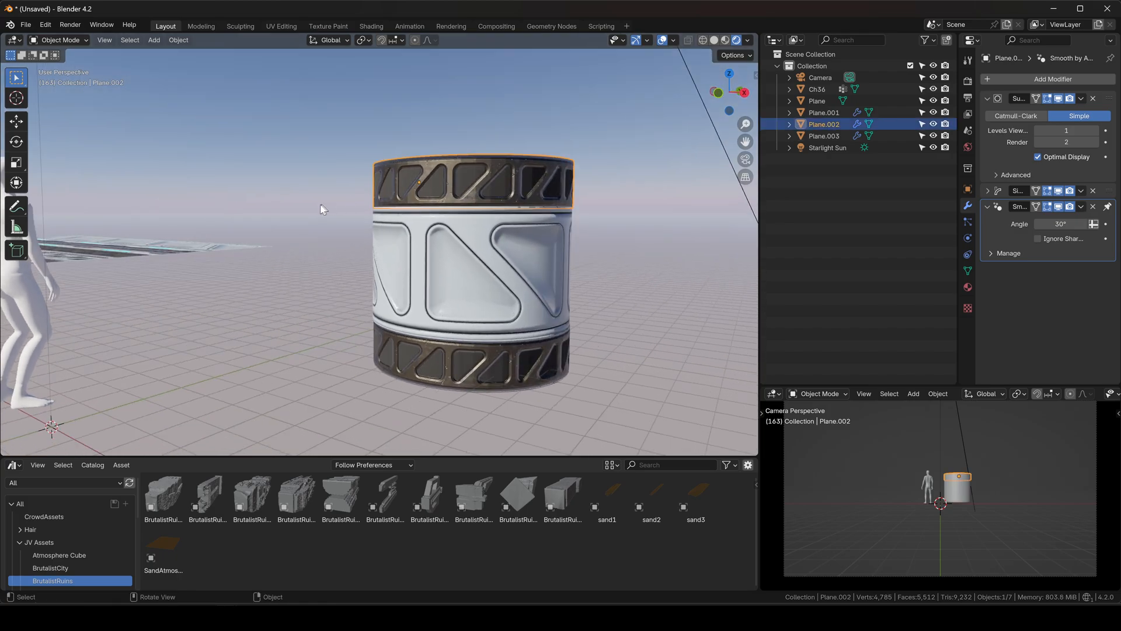
middle_click_drag(320, 204, 414, 298)
scroll(304, 225, "down", 6)
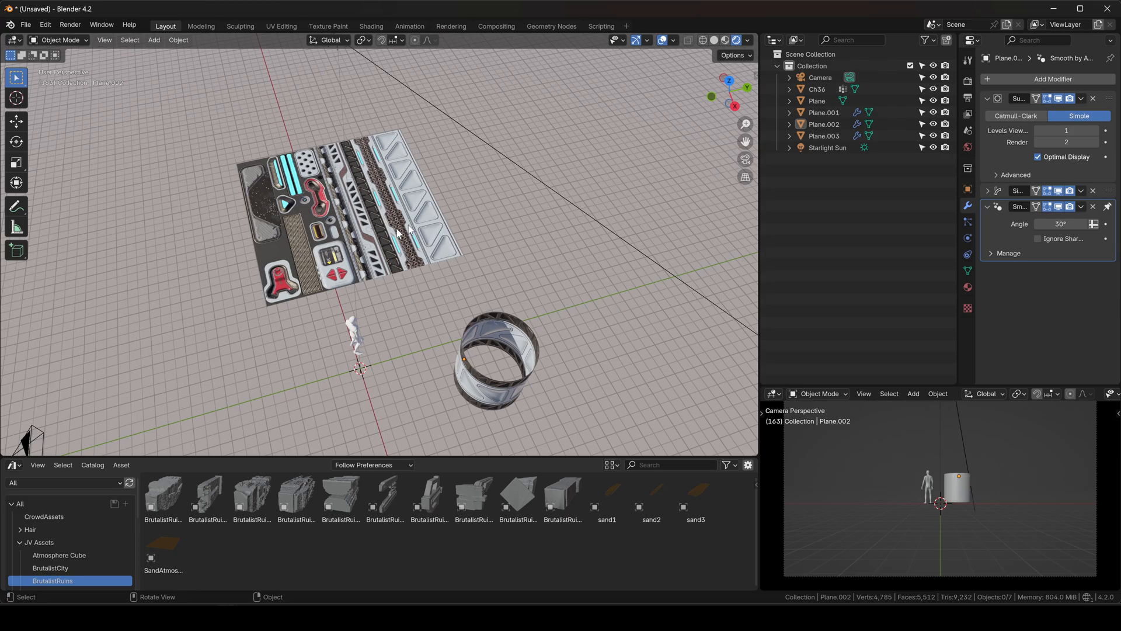
scroll(390, 270, "up", 5)
middle_click_drag(344, 260, 509, 194, "shift")
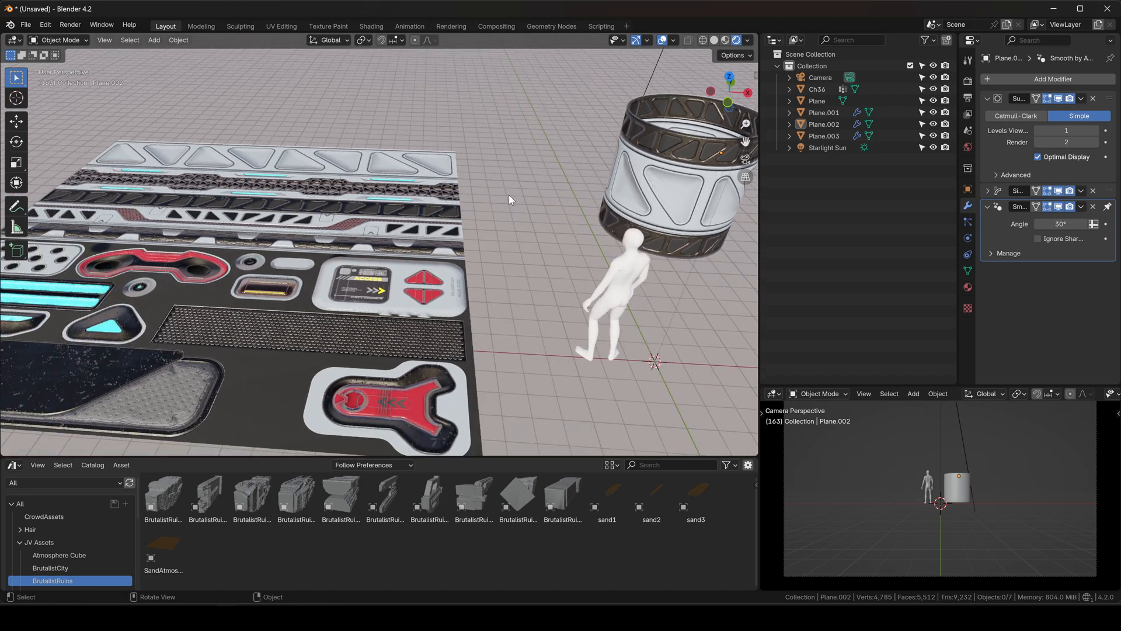
left_click(413, 215)
scroll(418, 229, "down", 3)
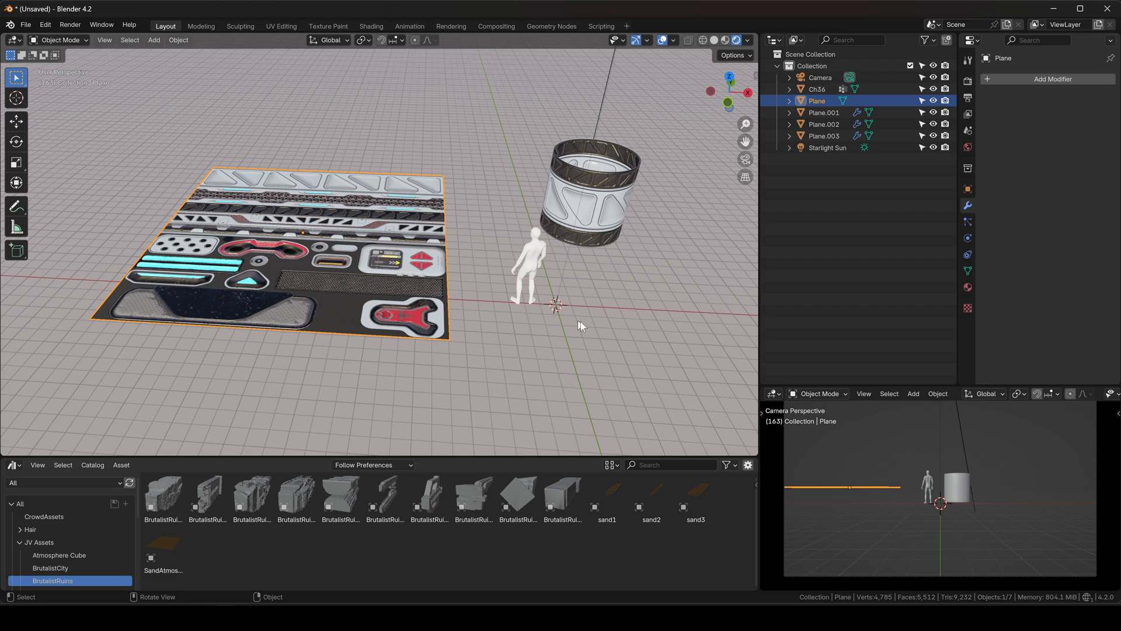
middle_click_drag(611, 323, 410, 275)
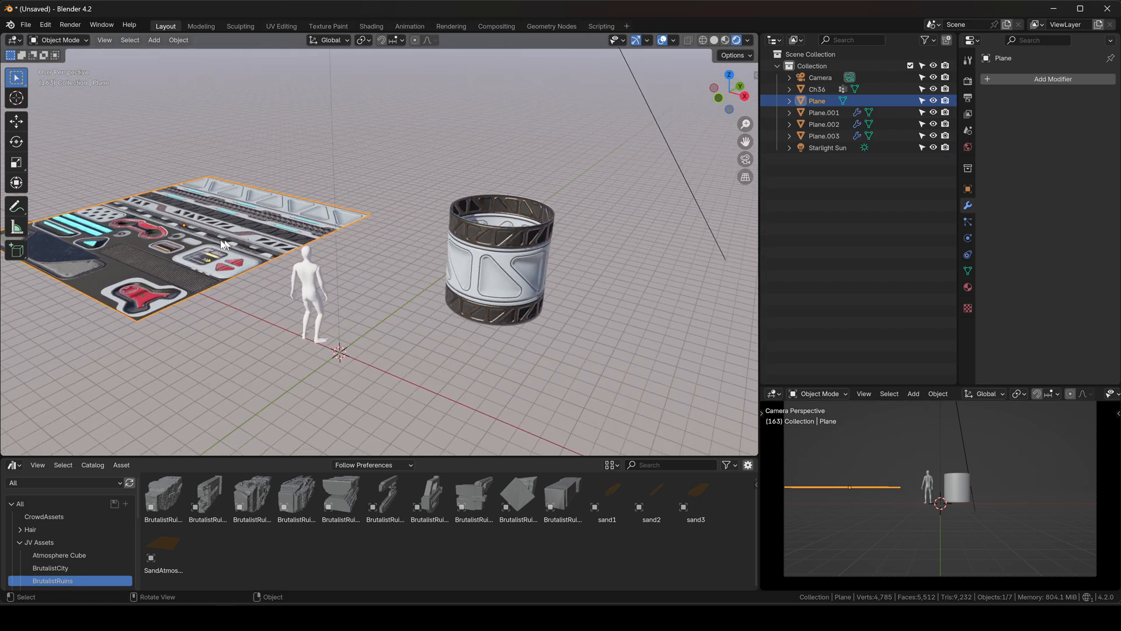
middle_click_drag(213, 246, 346, 263)
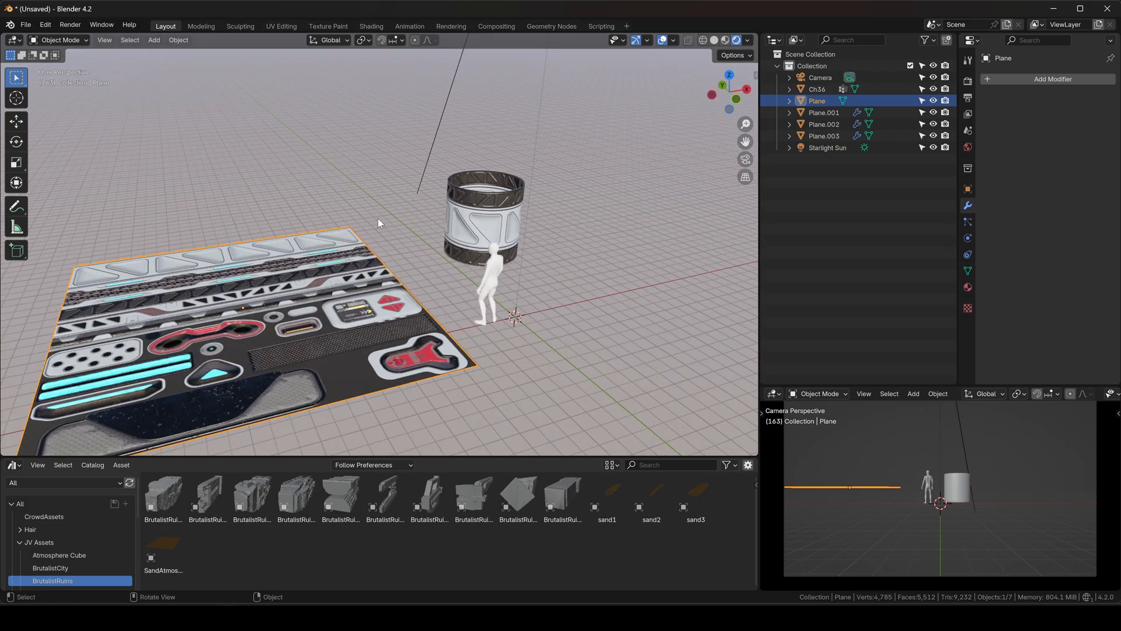
middle_click_drag(378, 223, 504, 195, "shift")
scroll(503, 198, "up", 3)
middle_click_drag(506, 245, 495, 281)
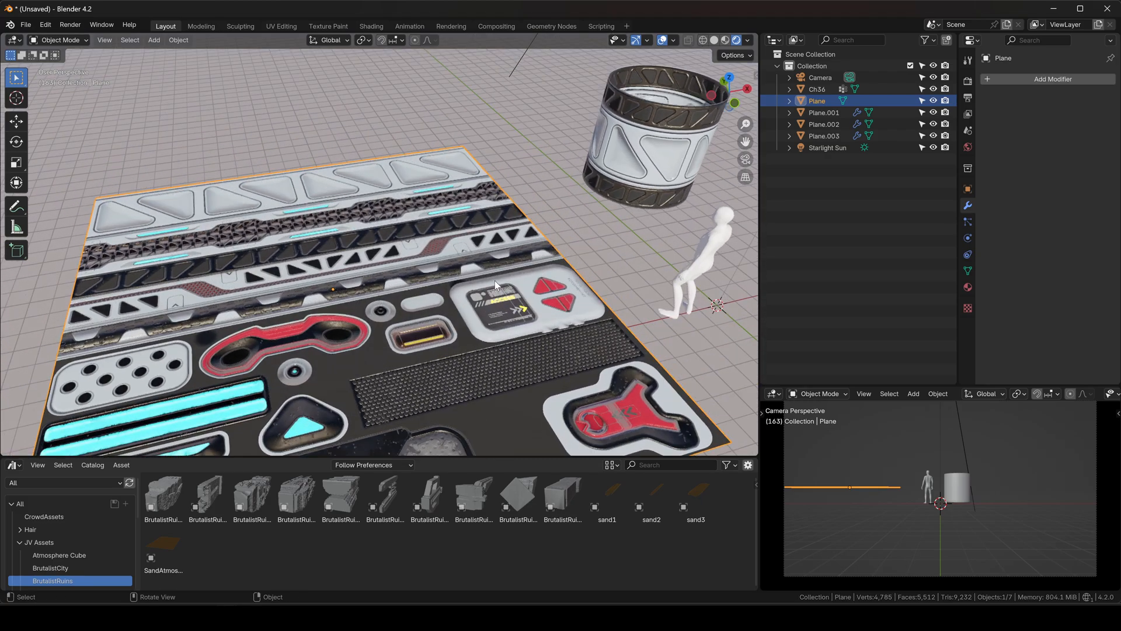
left_click(730, 78)
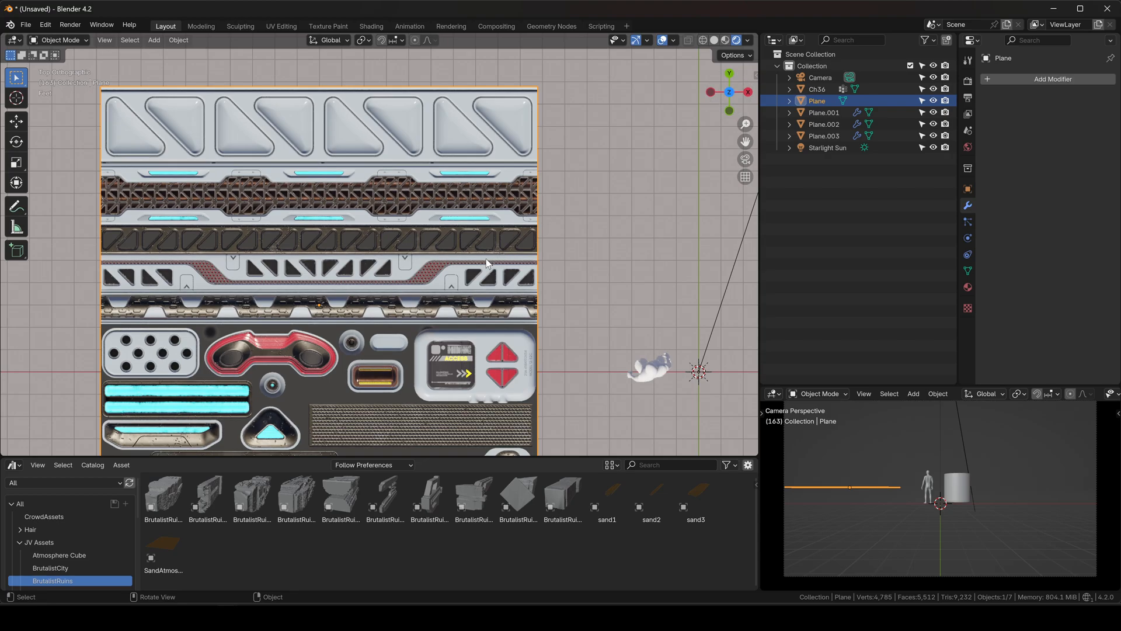
scroll(485, 266, "down", 3)
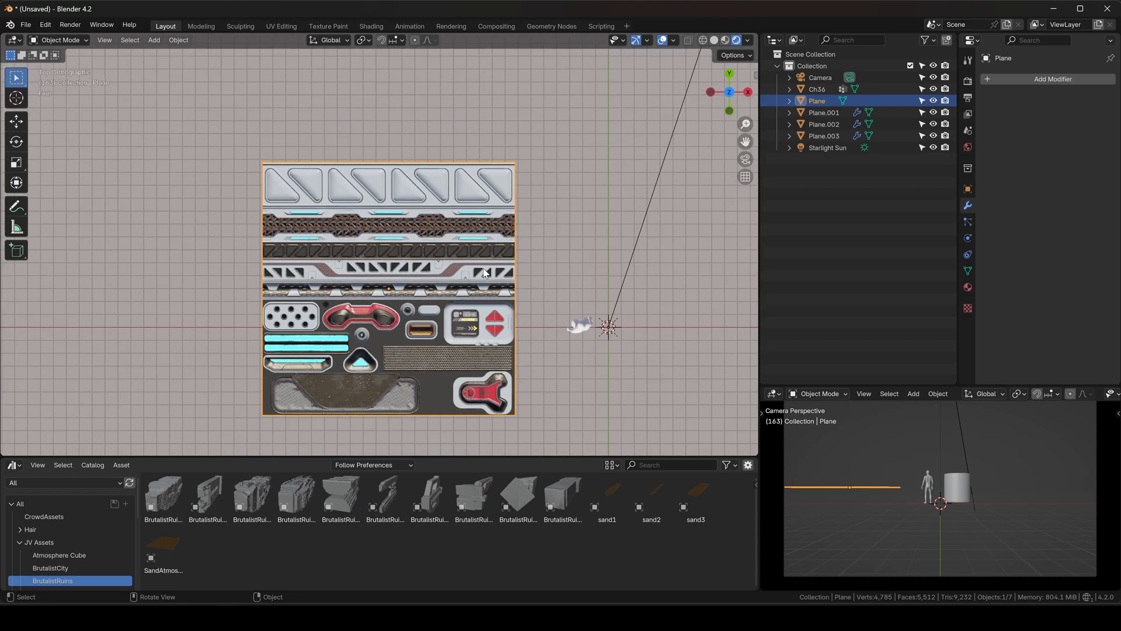
middle_click_drag(500, 279, 472, 242, "shift")
scroll(374, 233, "up", 4)
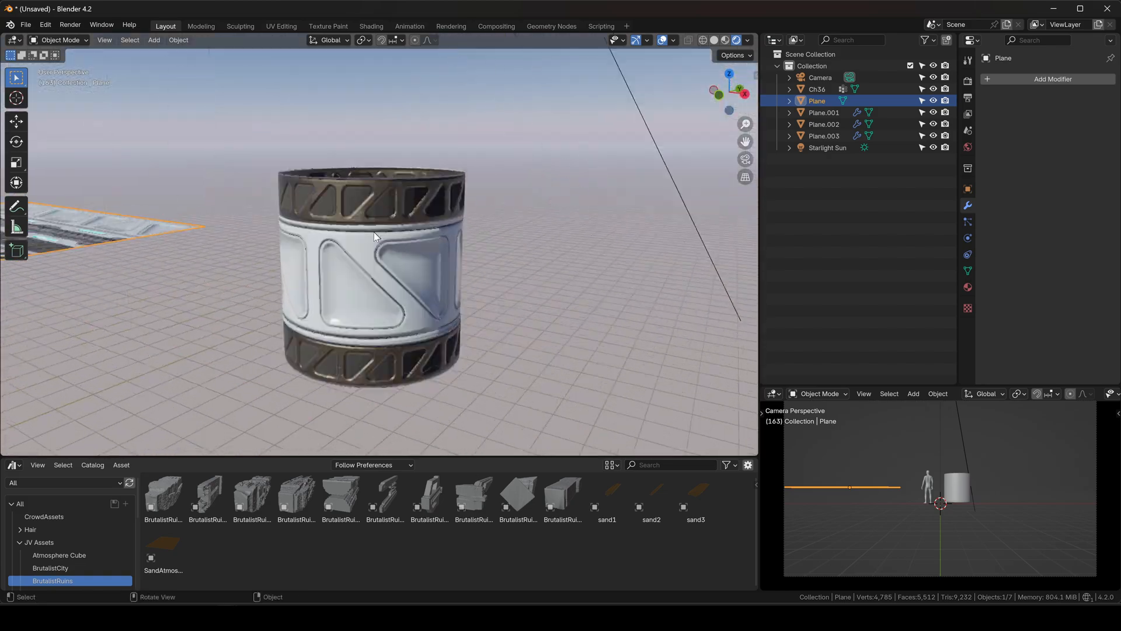
middle_click_drag(358, 195, 452, 218)
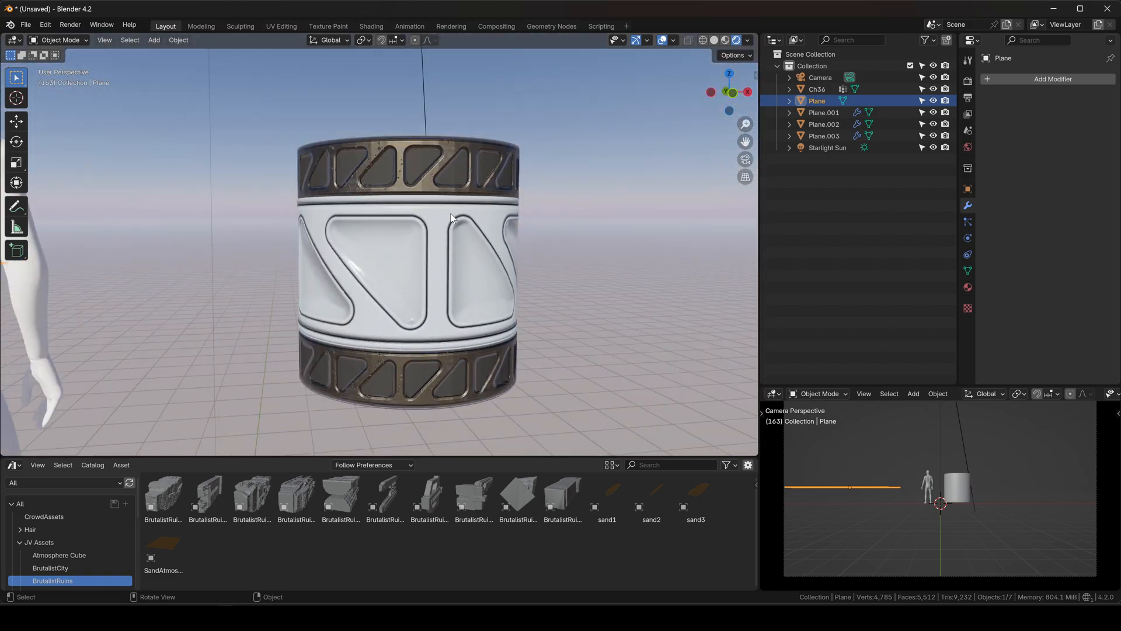
Duplicate the upper dark ring and move the copy along the X axis, clear of the stacked rings.
left_click(450, 174)
middle_click_drag(450, 174, 341, 250)
scroll(341, 250, "down", 3)
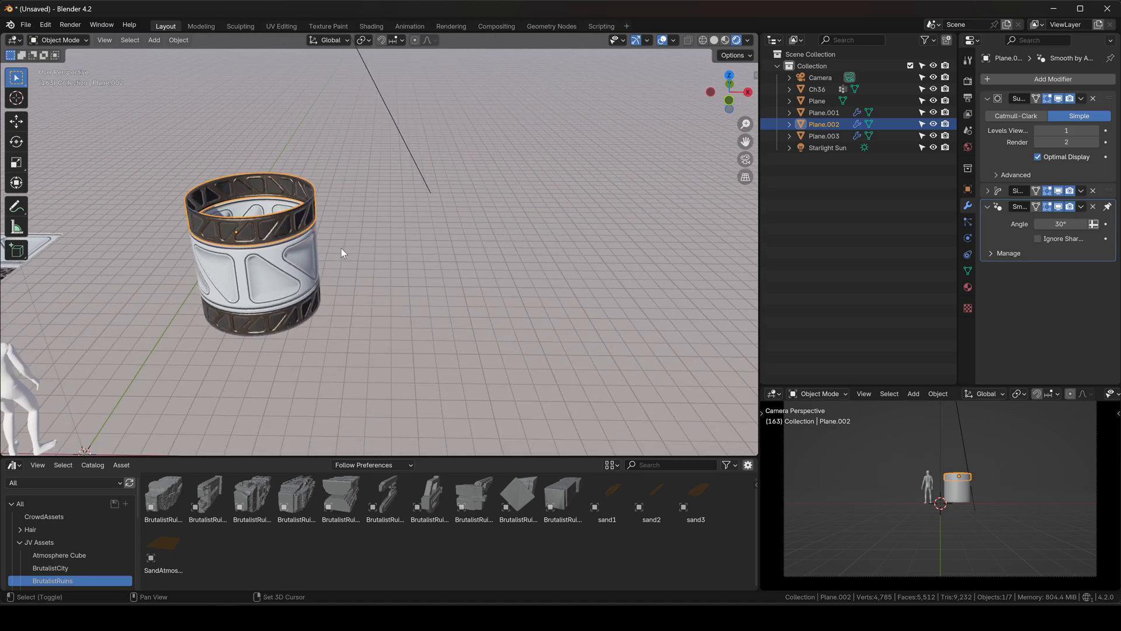
key("shift+d")
key("x")
left_click(727, 237)
middle_click_drag(619, 237, 482, 238, "shift")
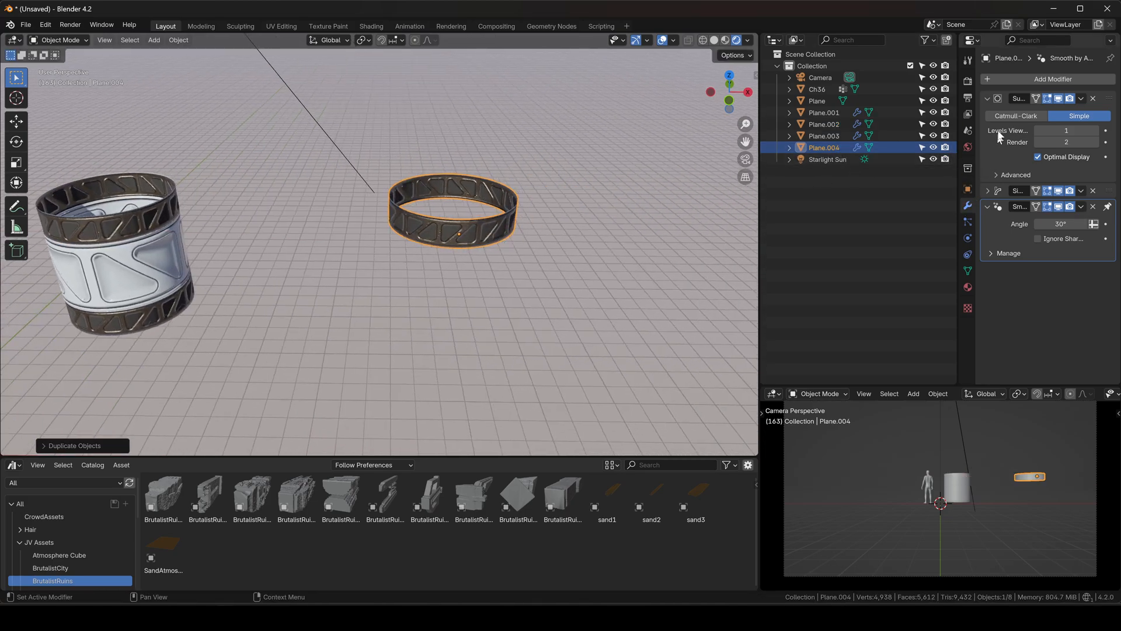
Remove the Subdivision, Simple Deform and Smooth by Angle modifiers from the duplicated dark ring.
left_click(988, 206)
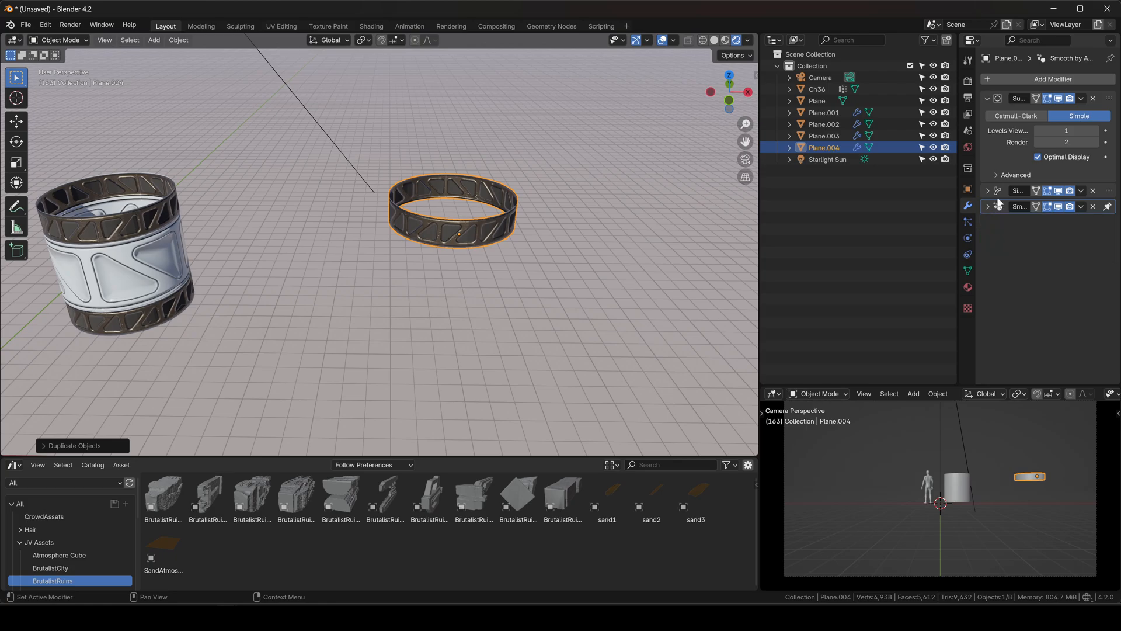
left_click(1058, 190)
middle_click_drag(482, 232, 526, 245)
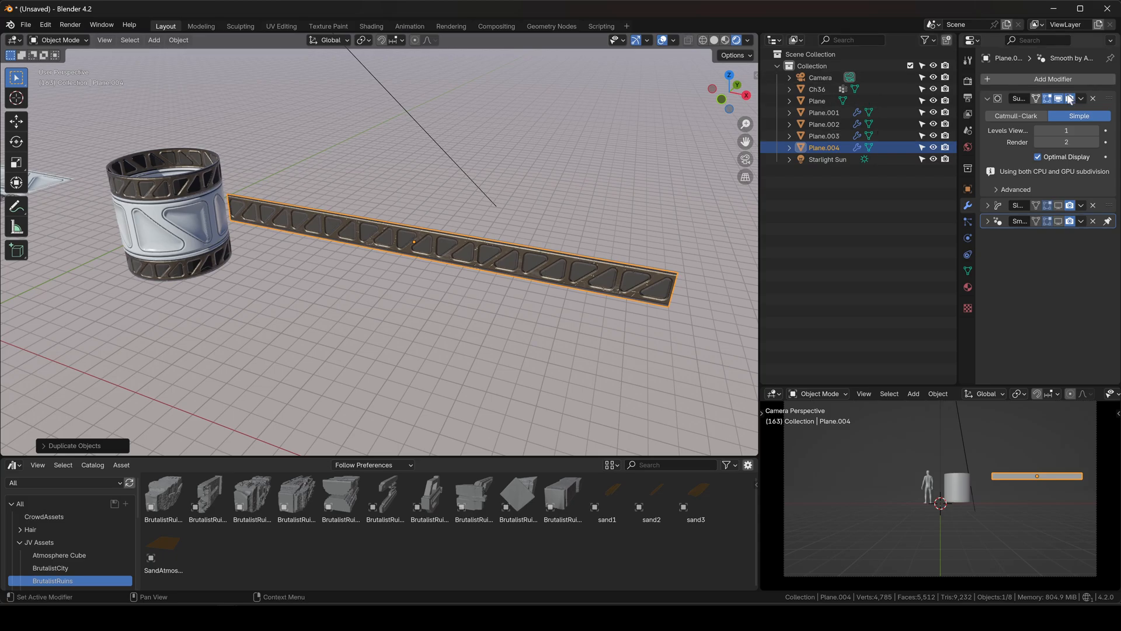
middle_click_drag(578, 210, 767, 164)
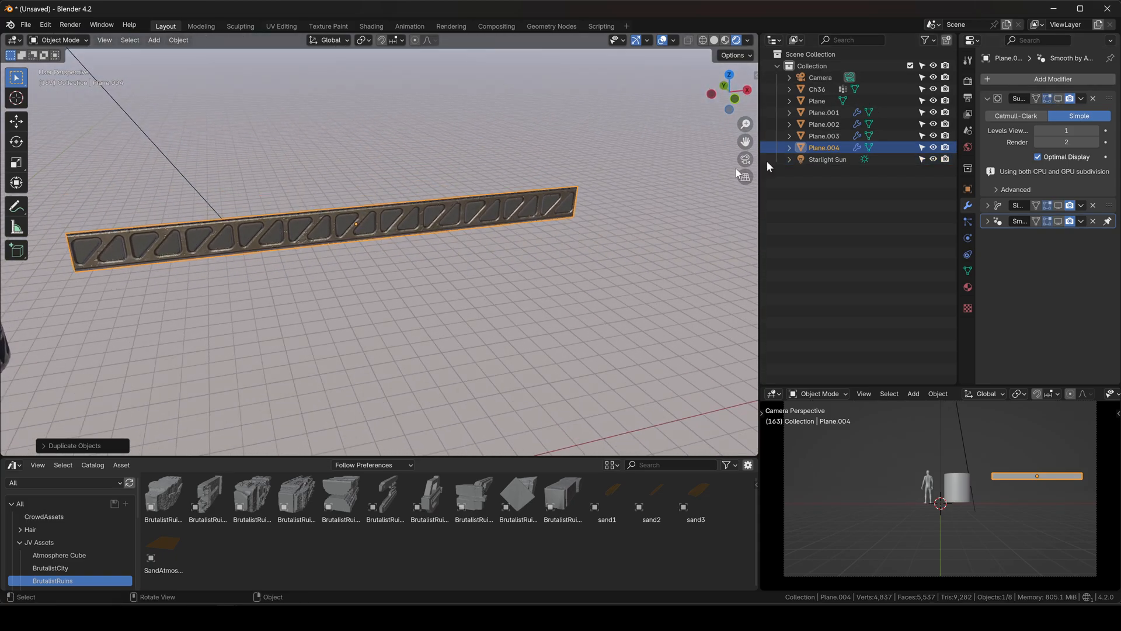
left_click(1093, 98)
left_click(1092, 99)
left_click(1092, 99)
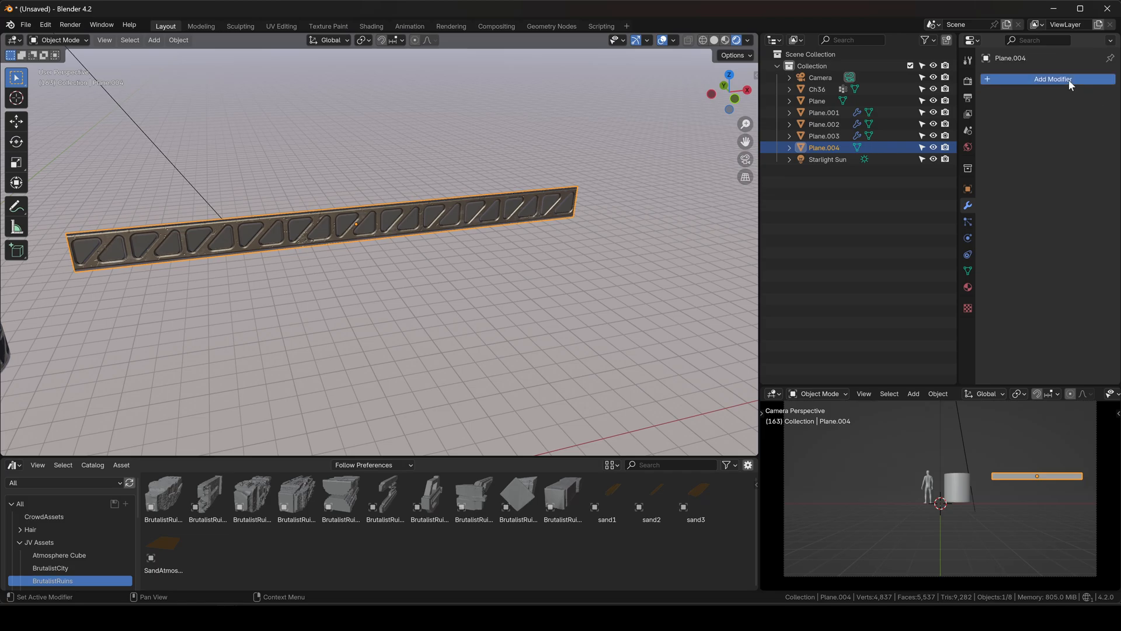
Add a Solidify modifier to the straight dark strip and set its thickness to about 0.156 ft.
left_click(1068, 80)
left_click(1068, 80)
type("sol")
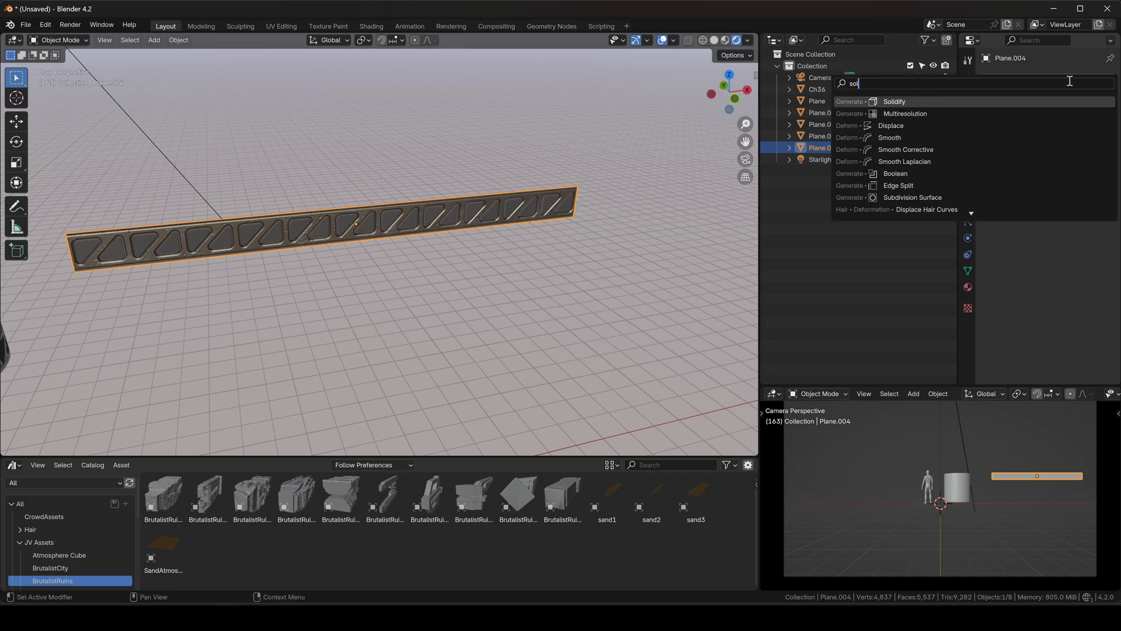
left_click(915, 101)
middle_click_drag(640, 163, 699, 186)
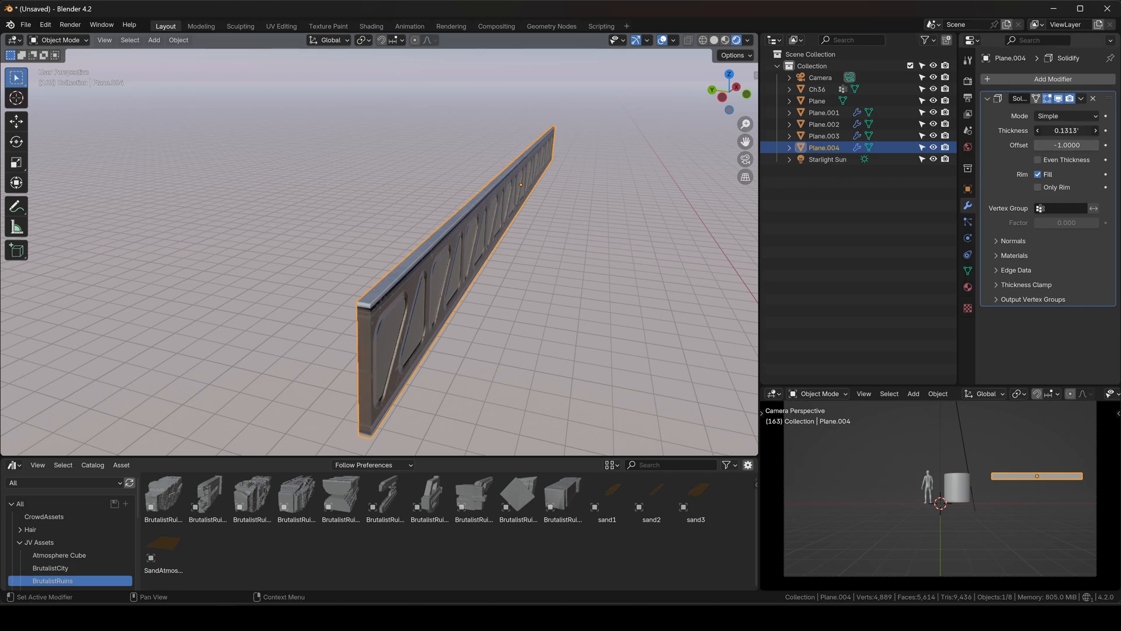
middle_click_drag(653, 245, 621, 132)
Add a loop cut across the trim sheet plane and slide it to the lower edge of the white truss strip.
middle_click_drag(262, 260, 455, 261, "shift")
middle_click_drag(455, 261, 374, 229)
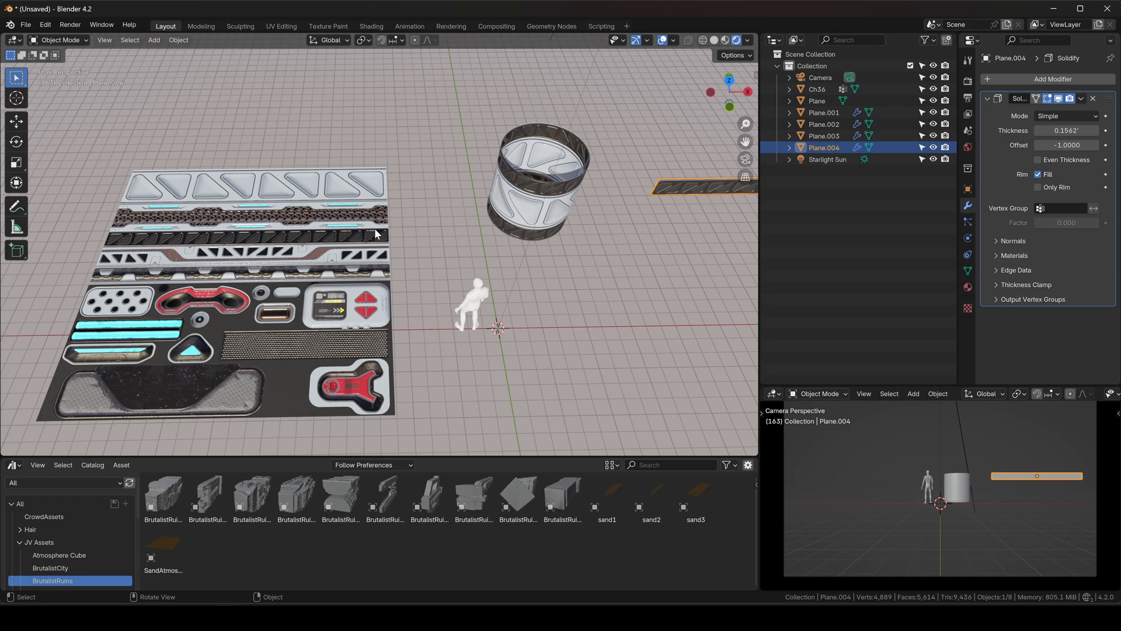
left_click(374, 233)
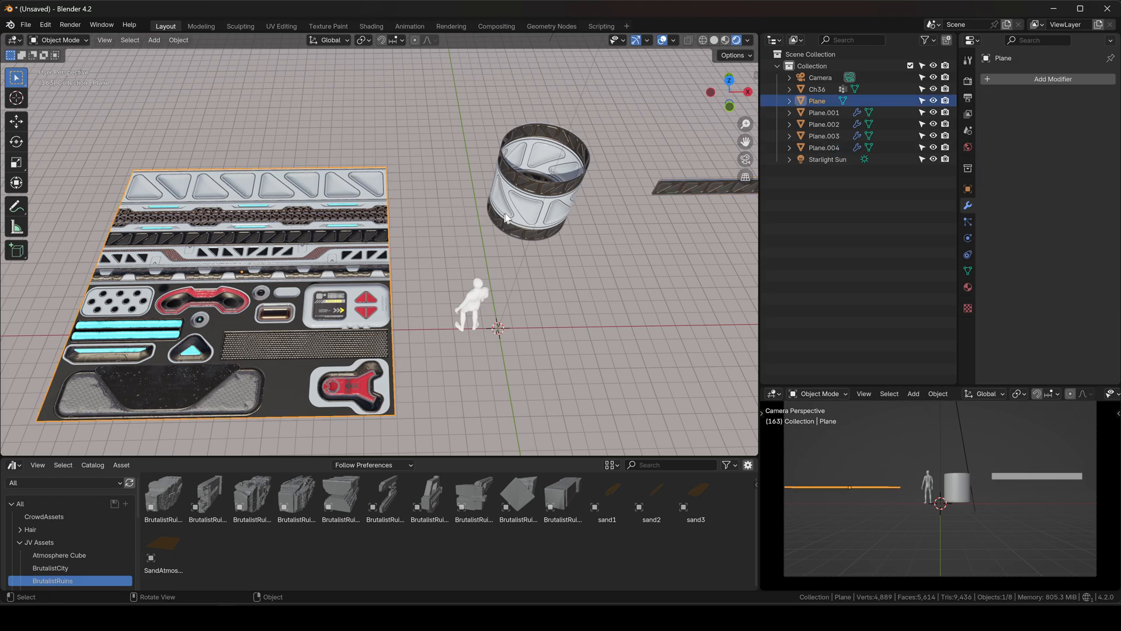
left_click(729, 104)
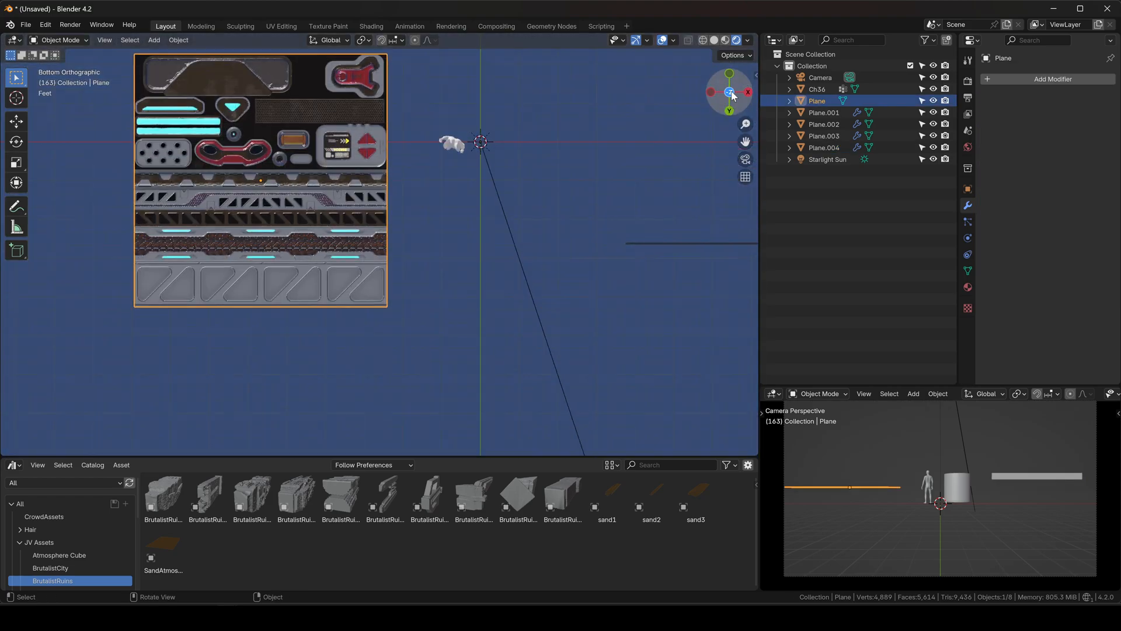
left_click(731, 84)
scroll(298, 234, "up", 2)
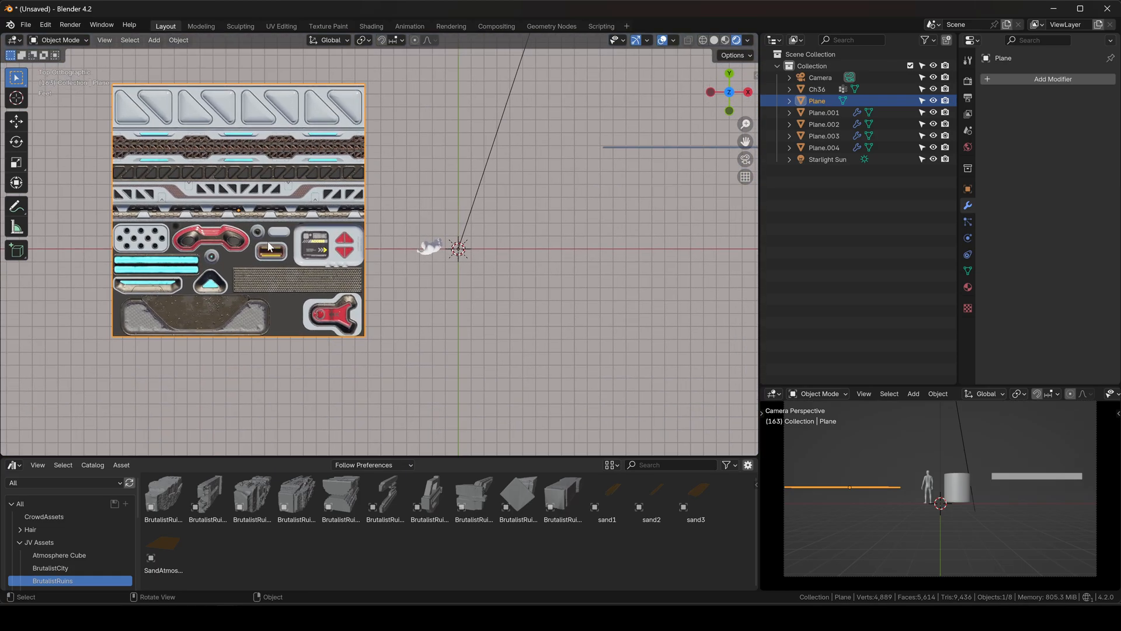
scroll(329, 223, "up", 3)
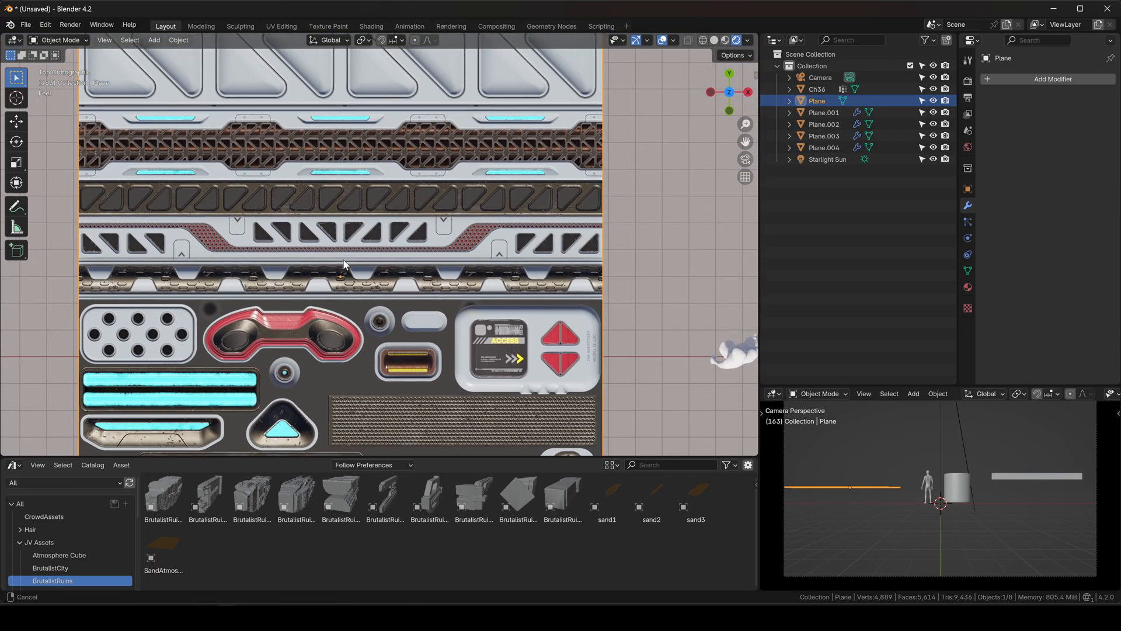
key("Tab")
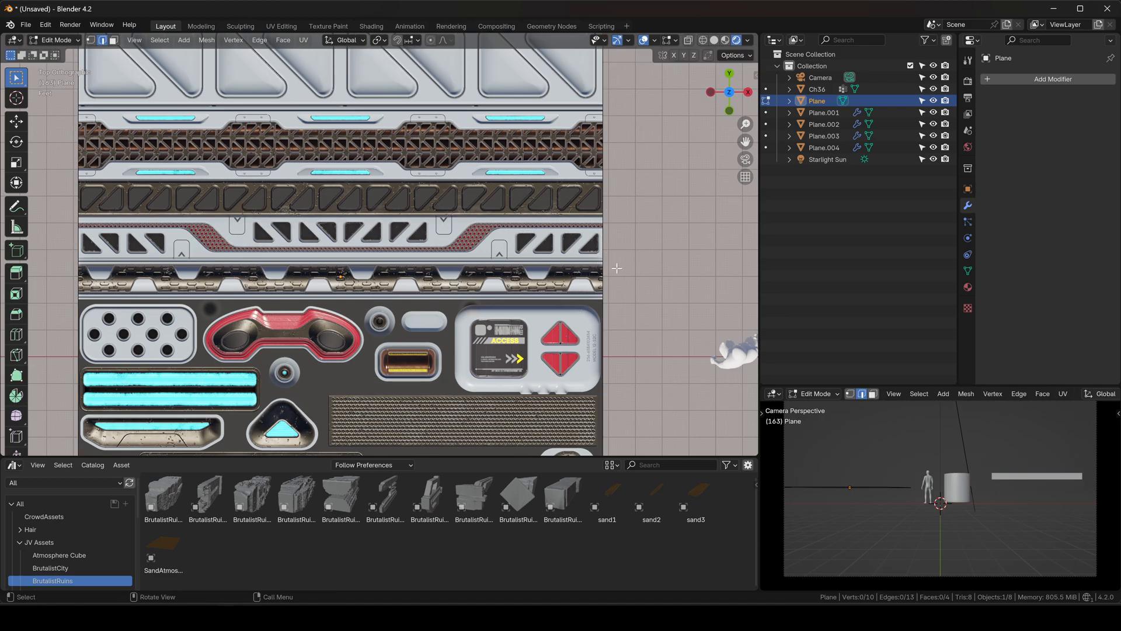
right_click(584, 350)
left_click(543, 370)
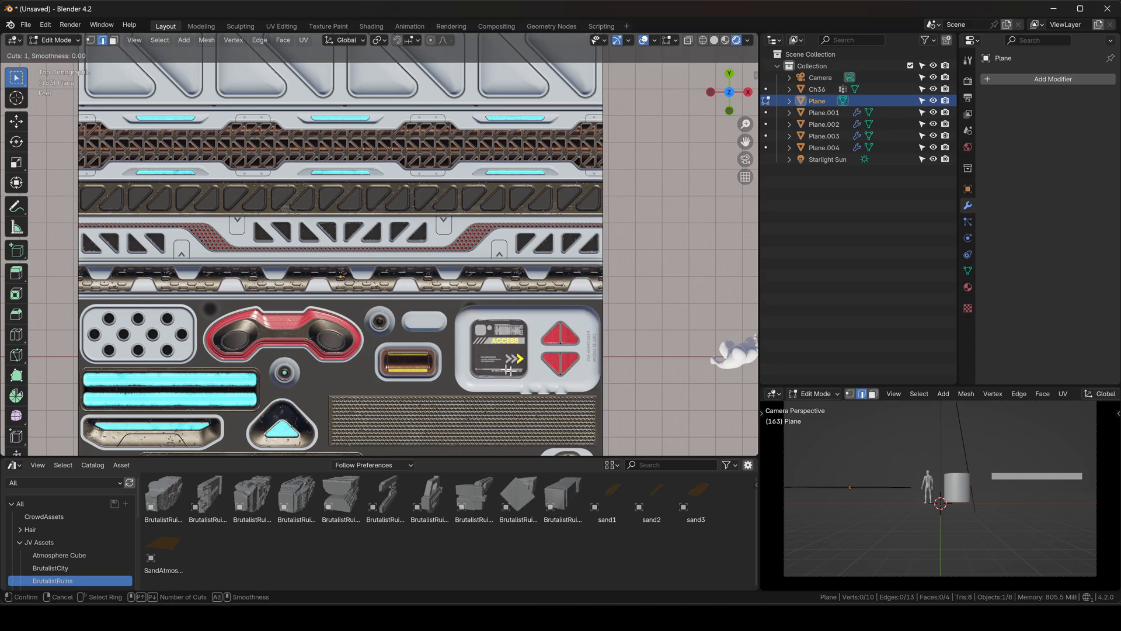
key("Escape")
key("ctrl+r")
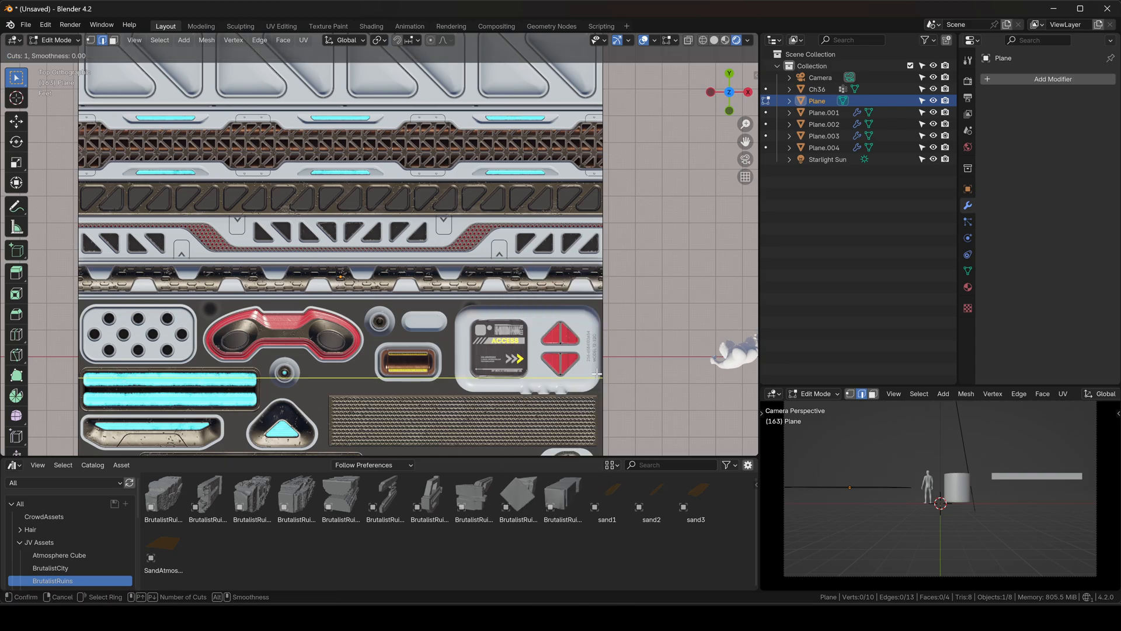
left_click(601, 356)
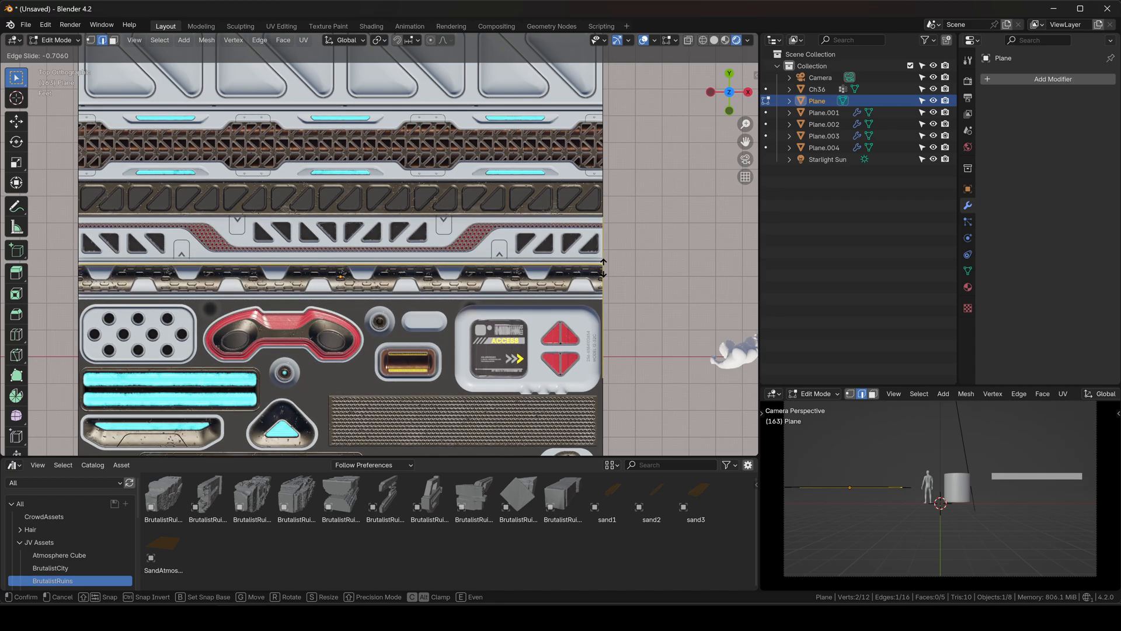
left_click(604, 267)
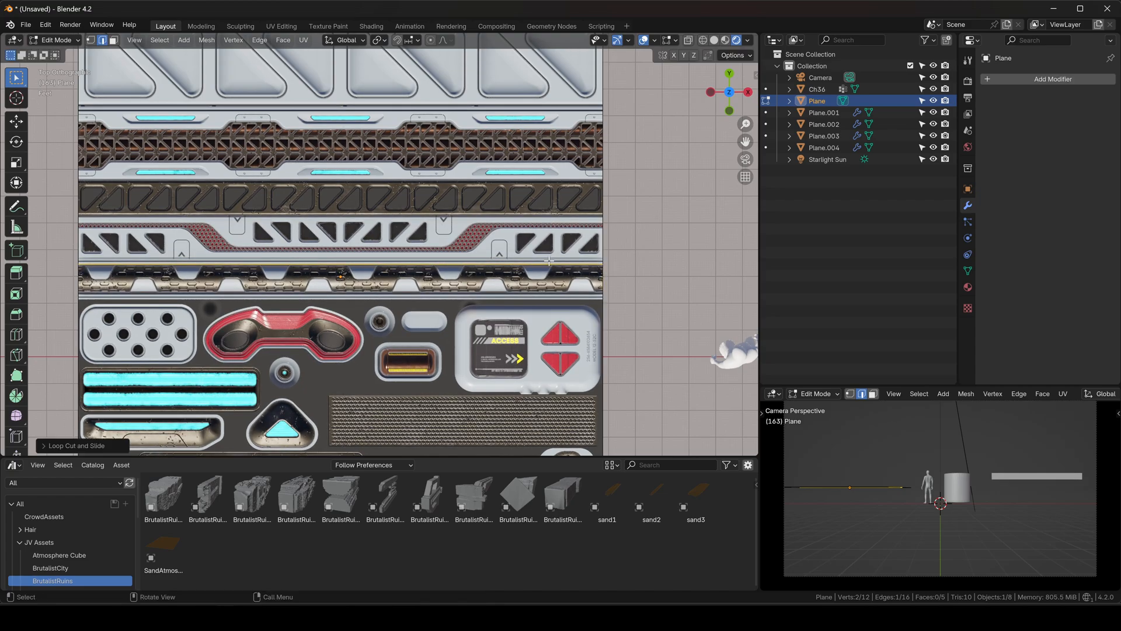
Duplicate the white truss strip's face in place, separate it into its own object and return to Object Mode.
key("3")
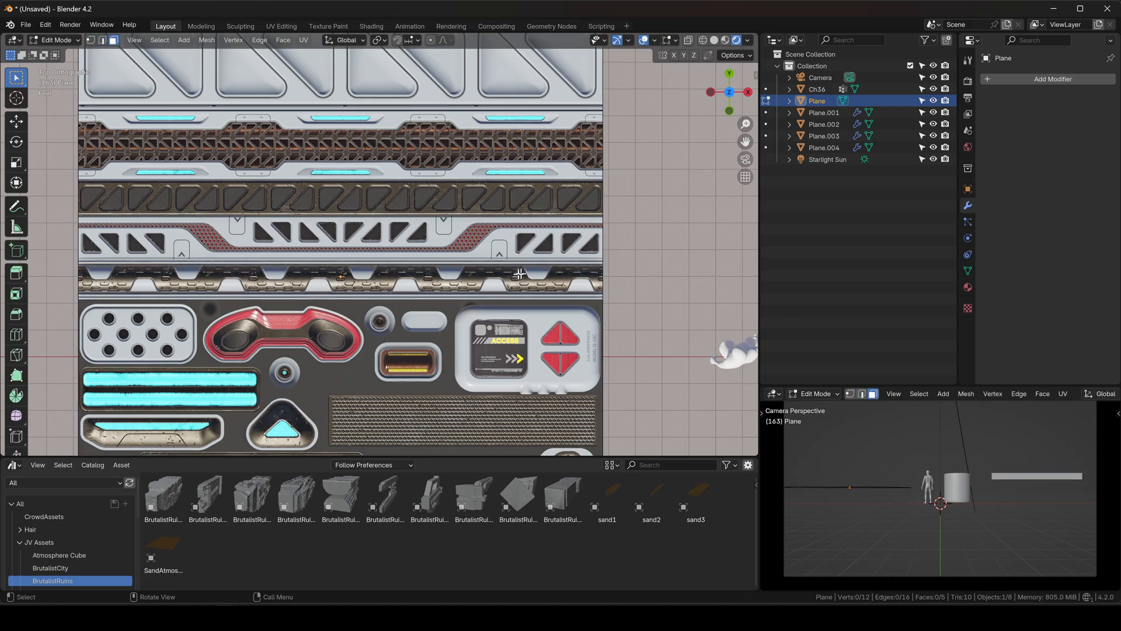
left_click(485, 258)
scroll(351, 275, "down", 4)
key("g")
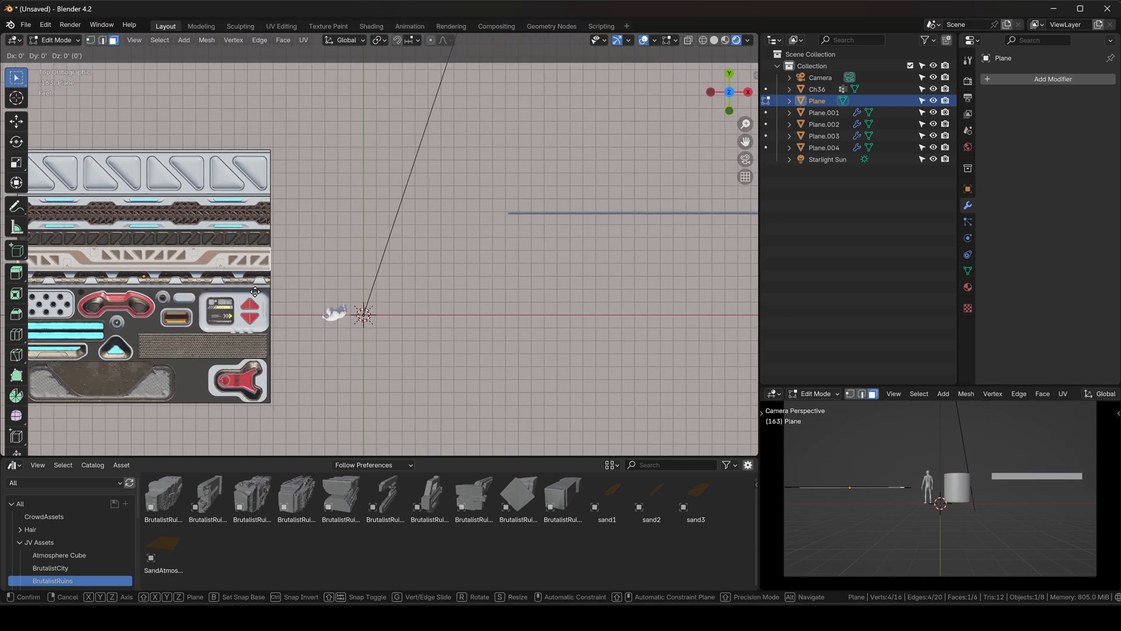
right_click(255, 292)
key("p")
left_click(257, 293)
key("Tab")
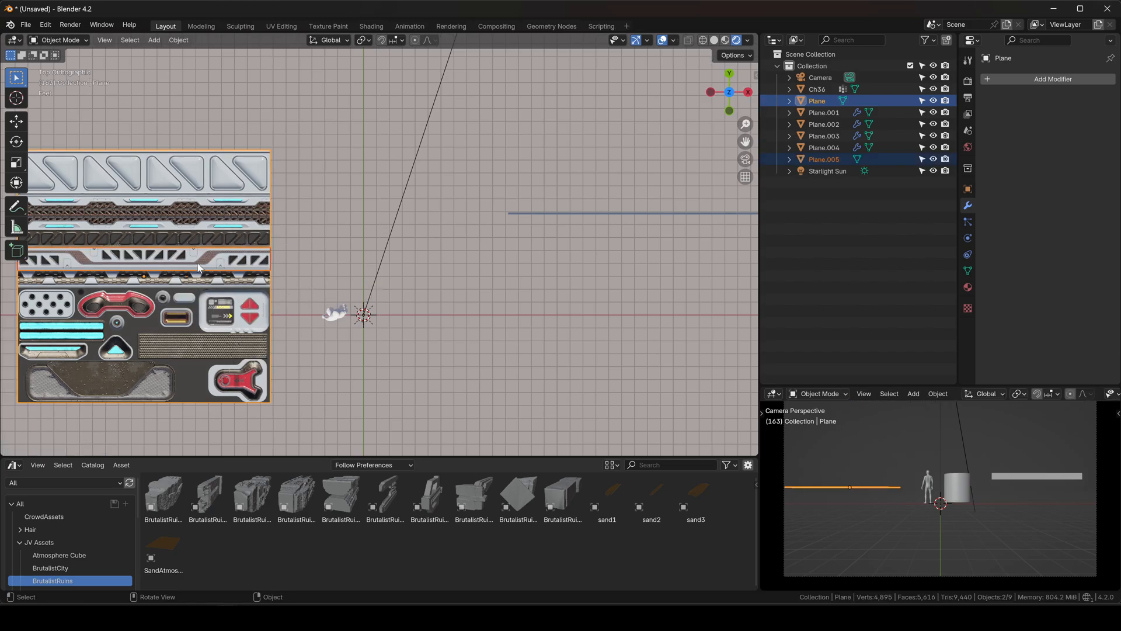
Move the separated white truss strip clear of the trim sheet and rotate it 90° about the X axis.
left_click(198, 267)
key("g")
left_click(630, 285)
middle_click_drag(630, 285, 450, 293, "shift")
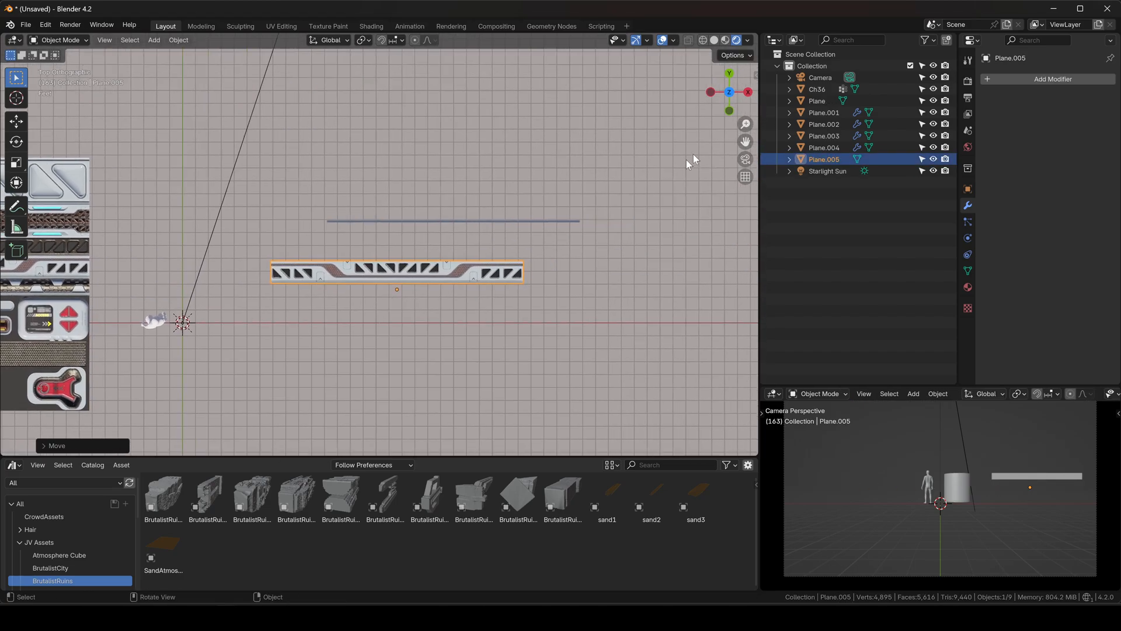
left_click(729, 112)
type("rx")
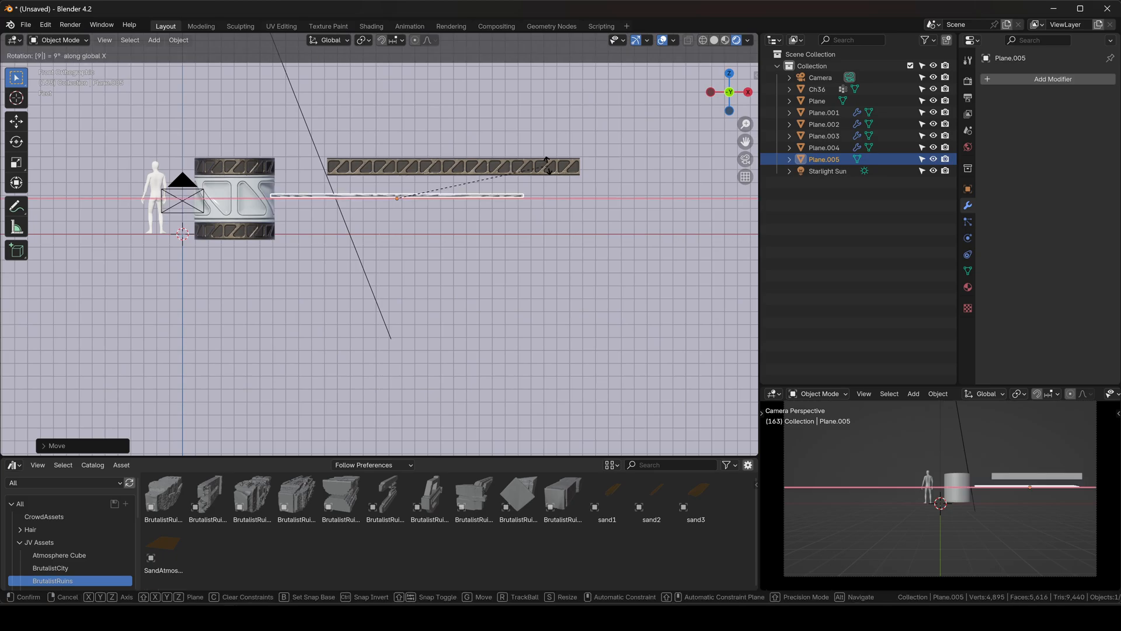
type("90")
key("Return")
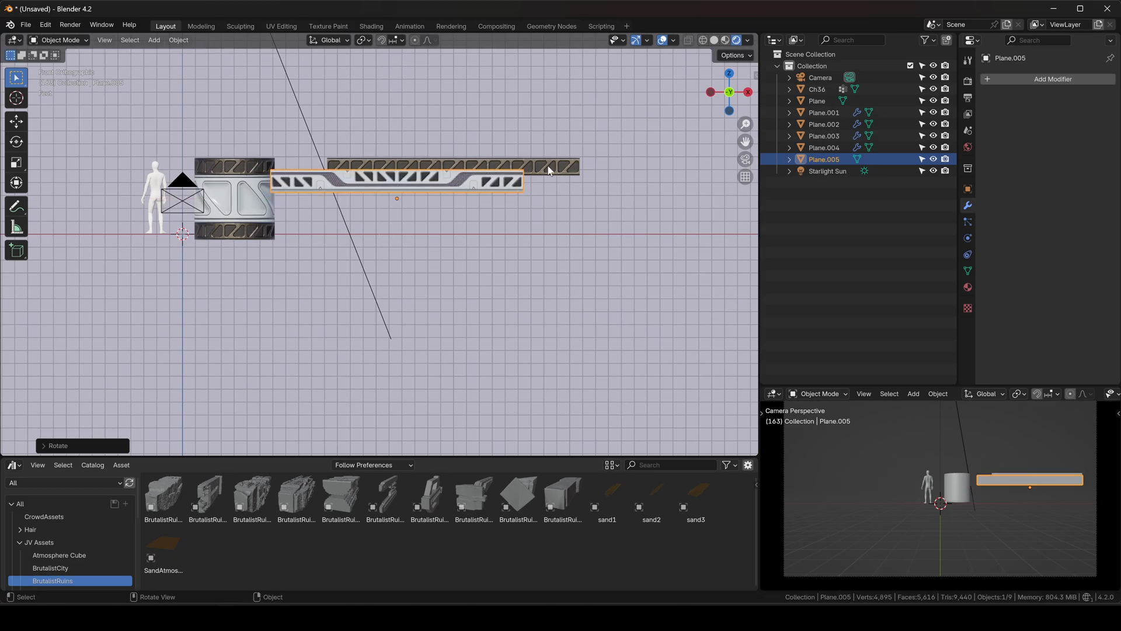
Move the white truss strip in front view to sit a short distance below the dark strip.
left_click(481, 163)
key("g")
right_click(491, 157)
left_click(464, 185)
key("g")
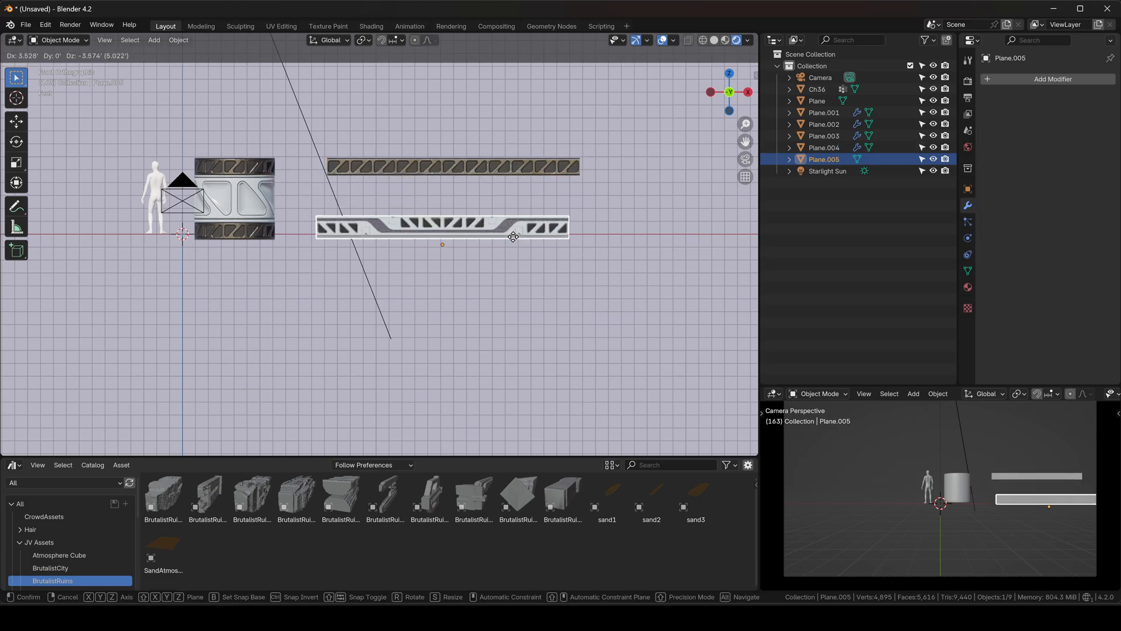
left_click(527, 231)
Lower the dark strip along the Z axis until it rests on the upper edge of the white truss strip.
left_click(507, 168)
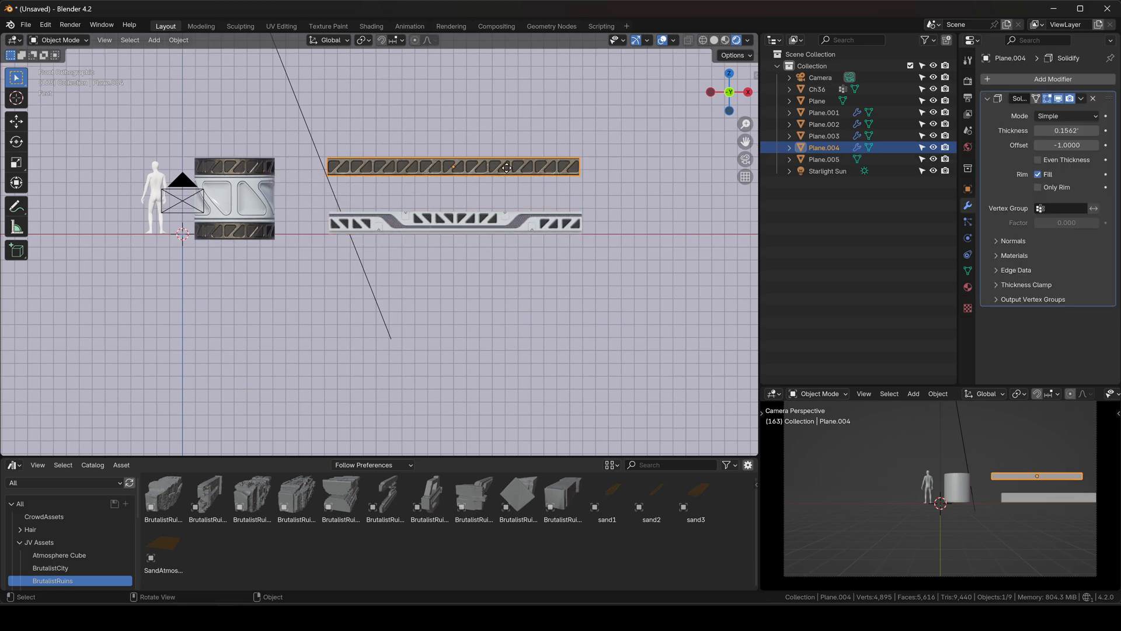
key("g")
key("z")
left_click(482, 154)
scroll(502, 184, "up", 4)
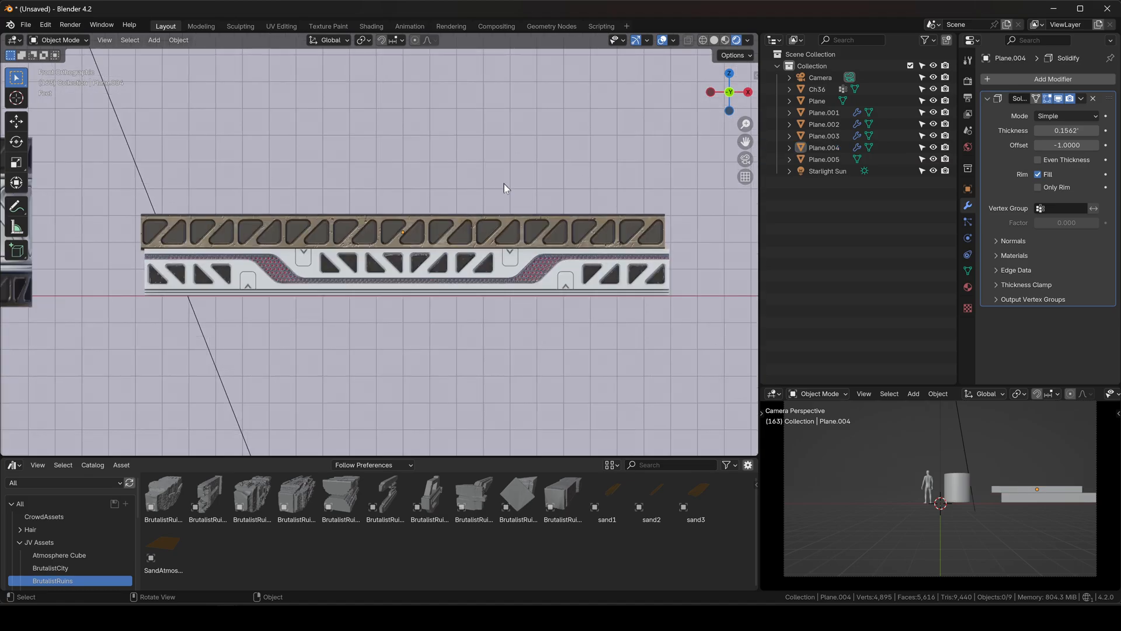
Shift the white truss strip by about -0.16 ft along X to line its ends up with the dark strip.
left_click(514, 271)
key("g")
key("x")
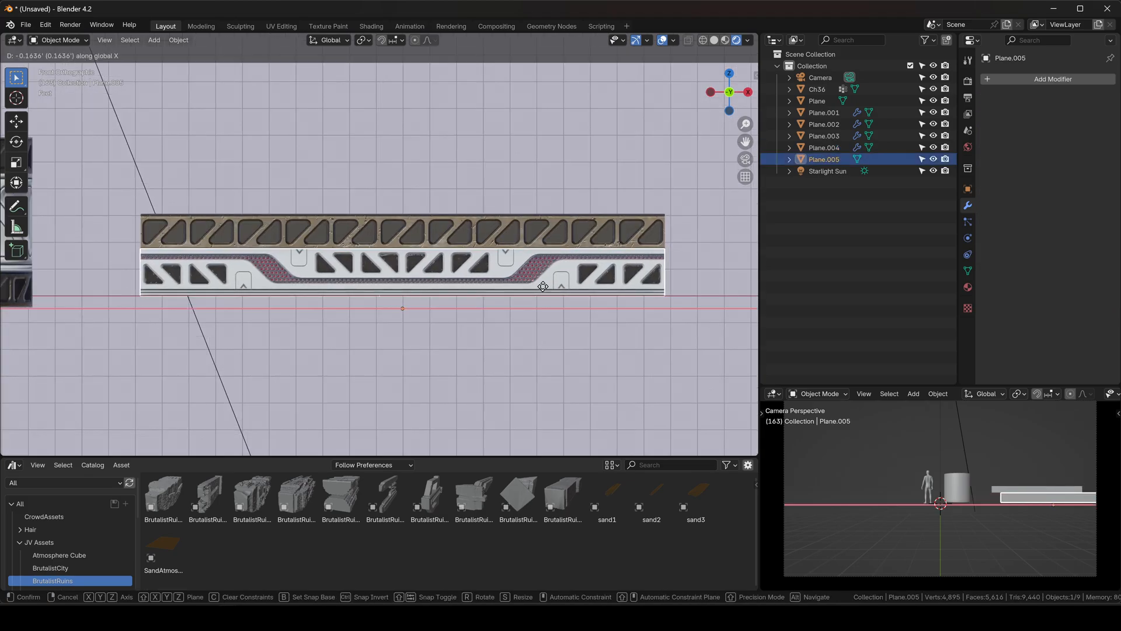
left_click(543, 287)
left_click(433, 124)
Copy the dark strip's Solidify modifier to the white truss strip.
middle_click_drag(433, 125, 460, 236)
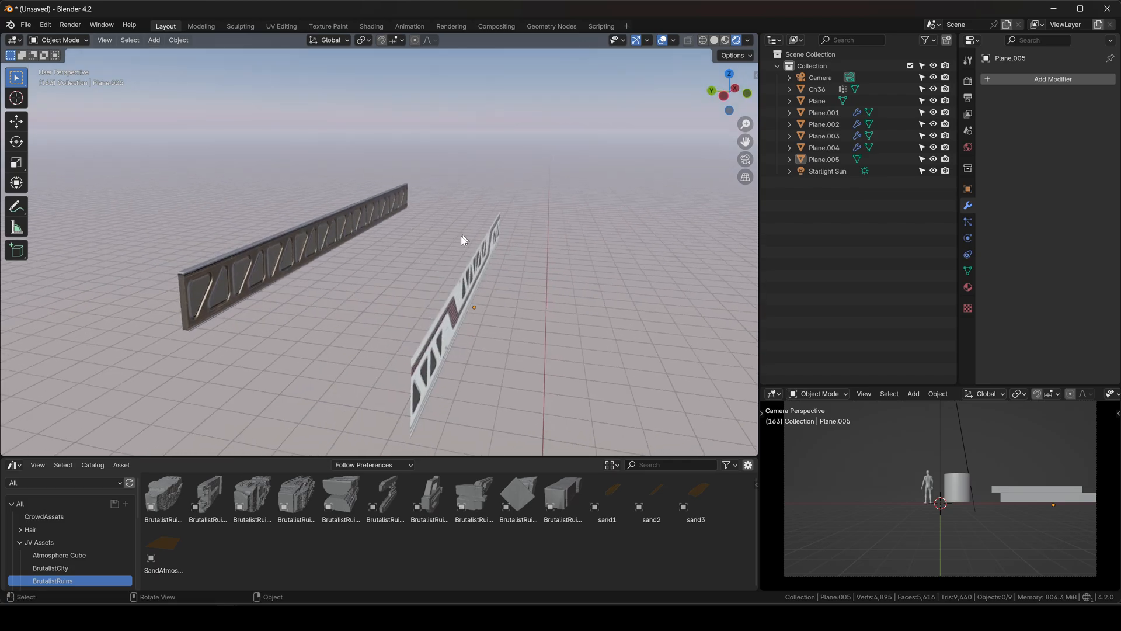
left_click(336, 229, "shift")
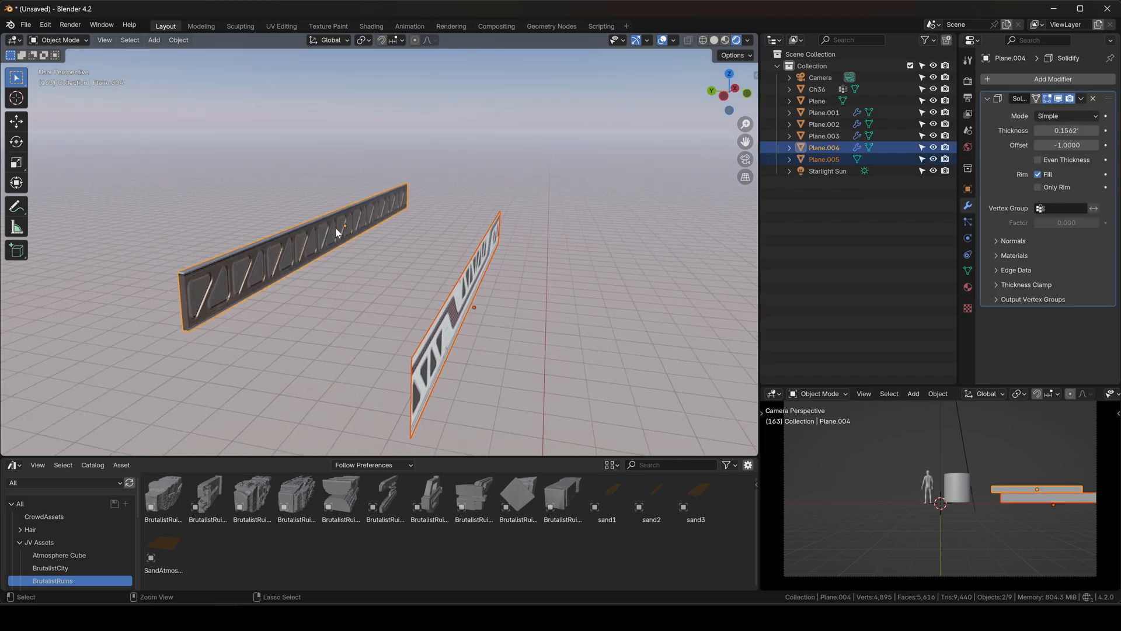
key("ctrl+l")
left_click(332, 226)
Move the white truss strip about 5.2 ft along the Y axis so it lies directly beneath the dark strip.
left_click(410, 298)
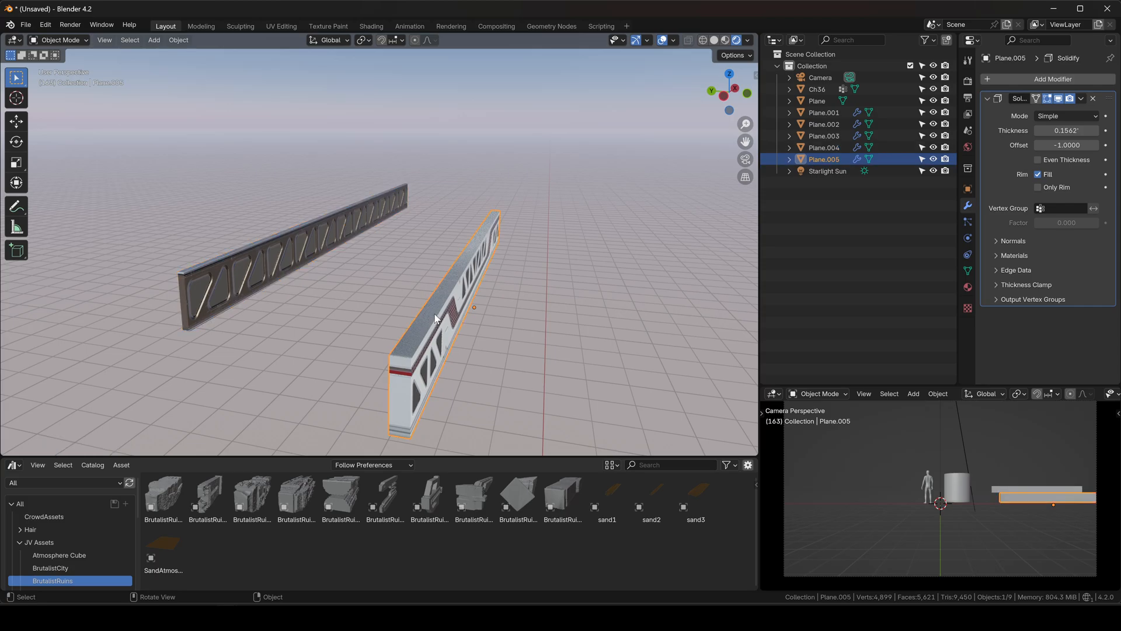
key("g")
key("y")
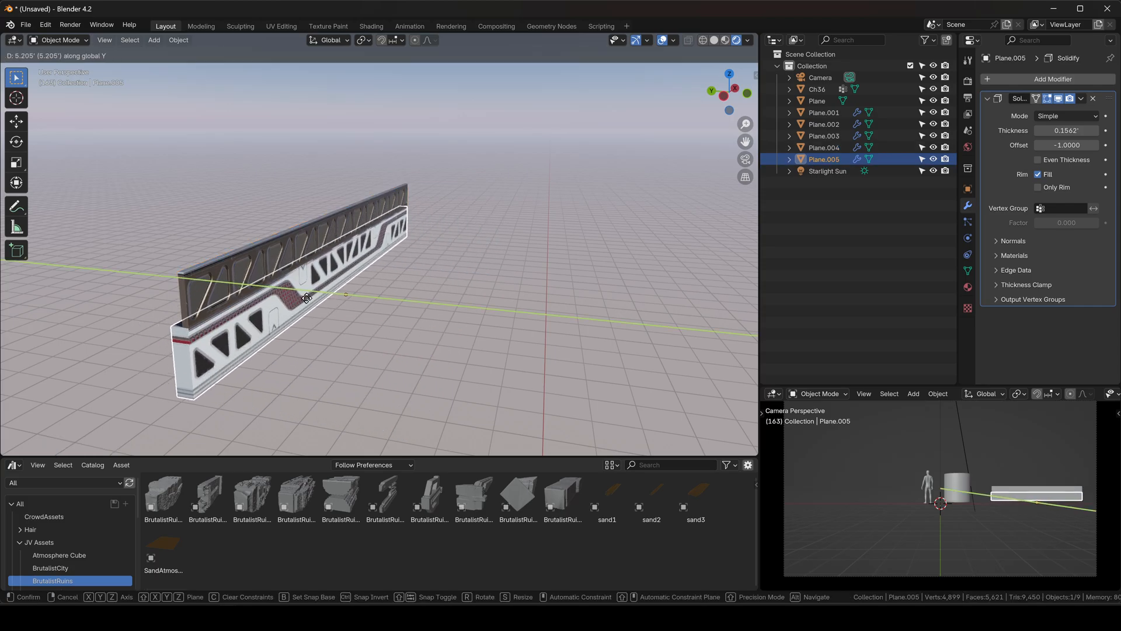
left_click(308, 300)
left_click(531, 284)
middle_click_drag(532, 287, 325, 263)
middle_click_drag(431, 285, 510, 270)
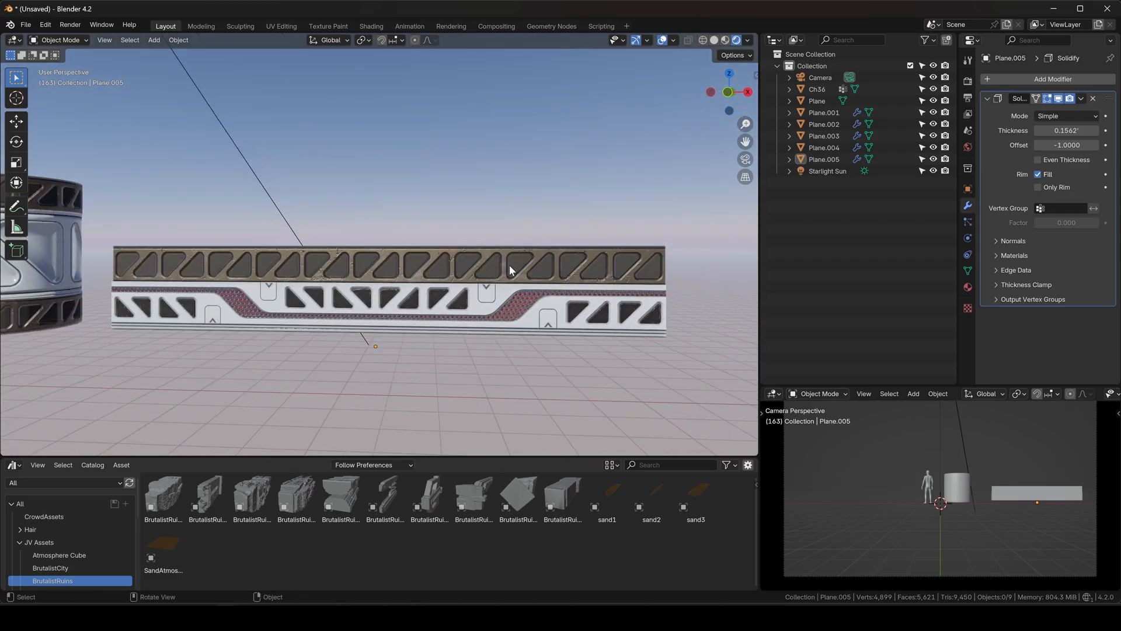
Scale the dark strip to about half its size and place it on the white strip's upper edge, flush with the end nearest the rings.
left_click(729, 92)
key("s")
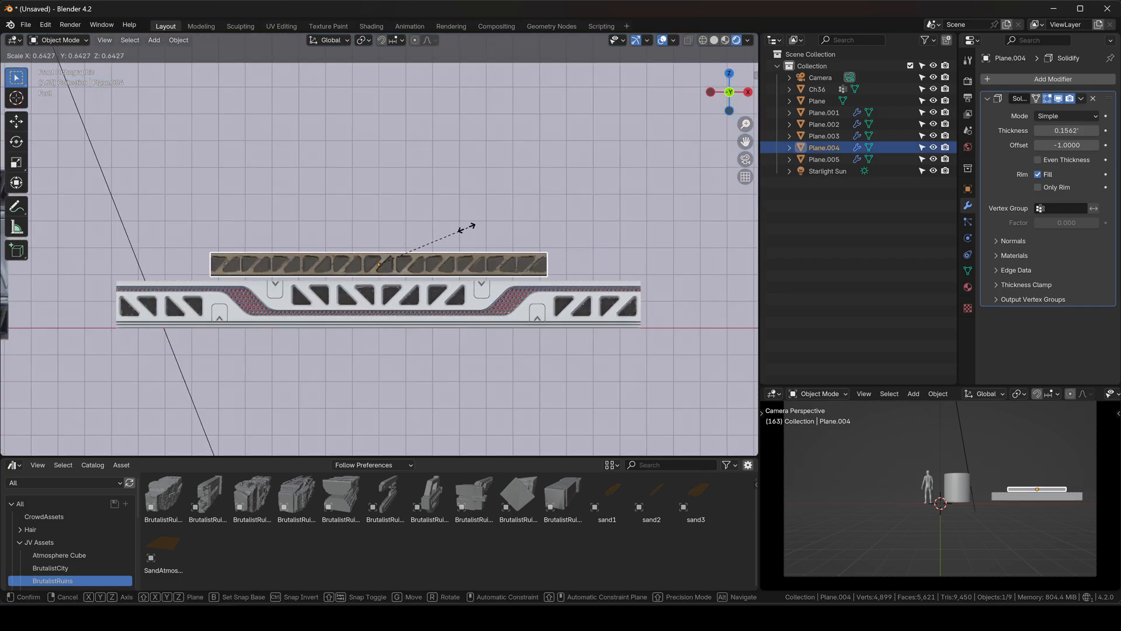
left_click(451, 243)
key("g")
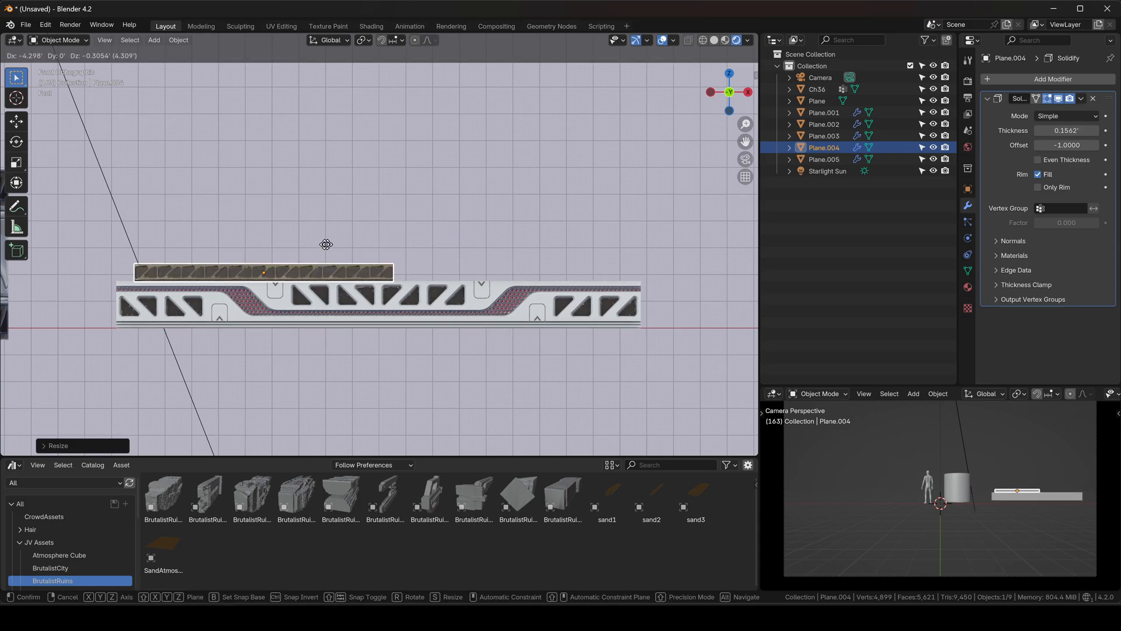
left_click(313, 243)
Add an Array modifier with a fixed count of 2 to the shortened dark strip.
left_click(1021, 81)
type("a")
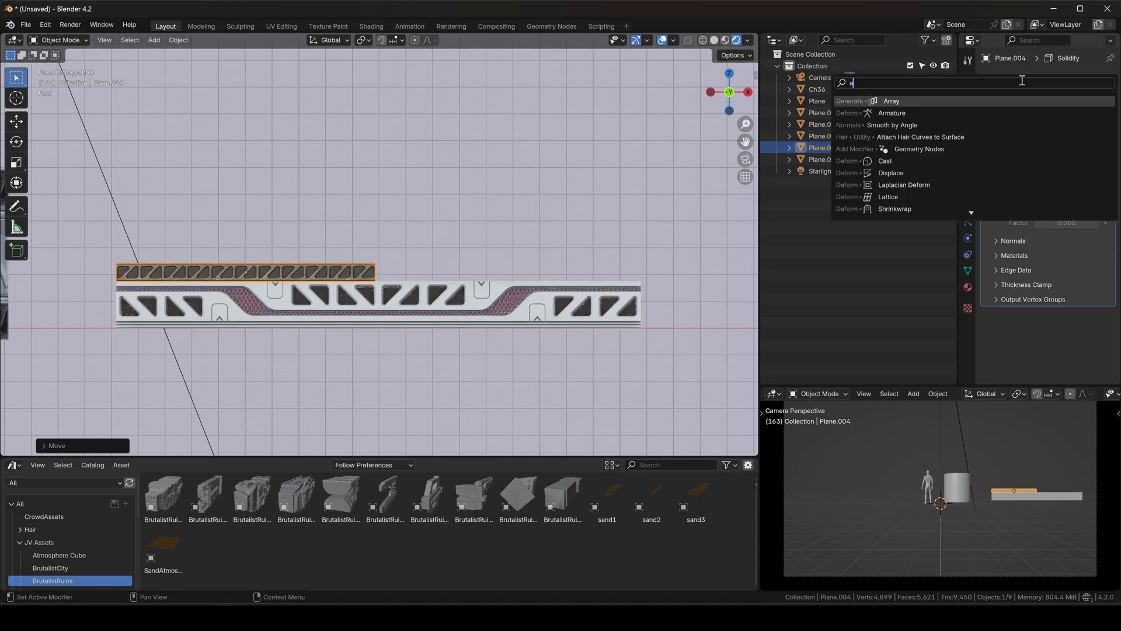
key("Return")
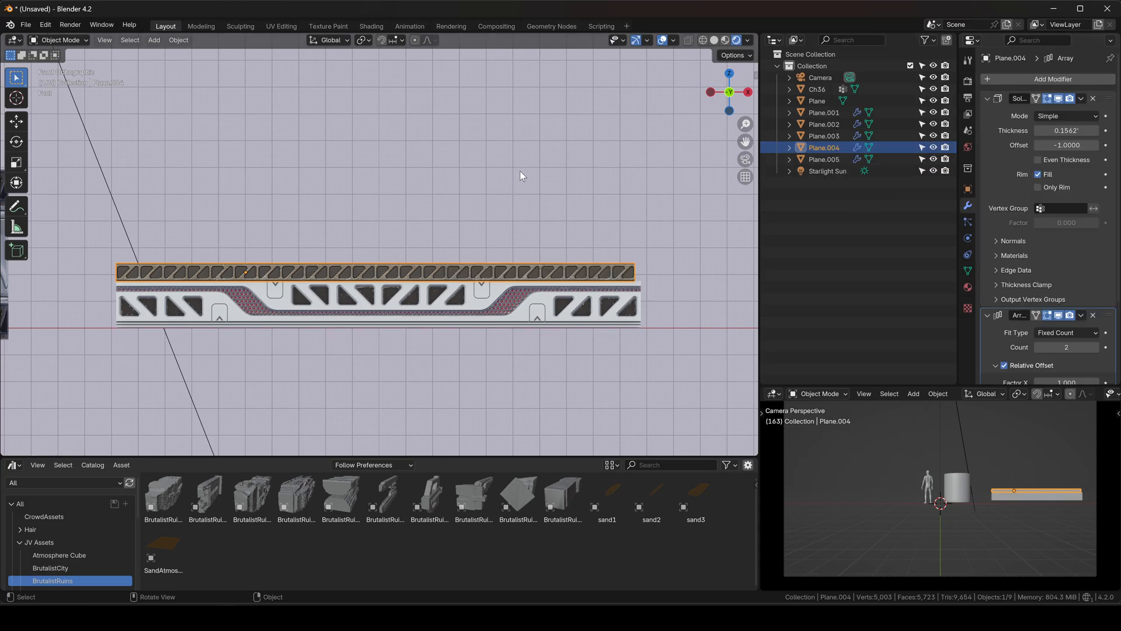
Scale the arrayed dark strip up slightly and shift it about 0.04 ft along X to fit the white strip's length.
key("s")
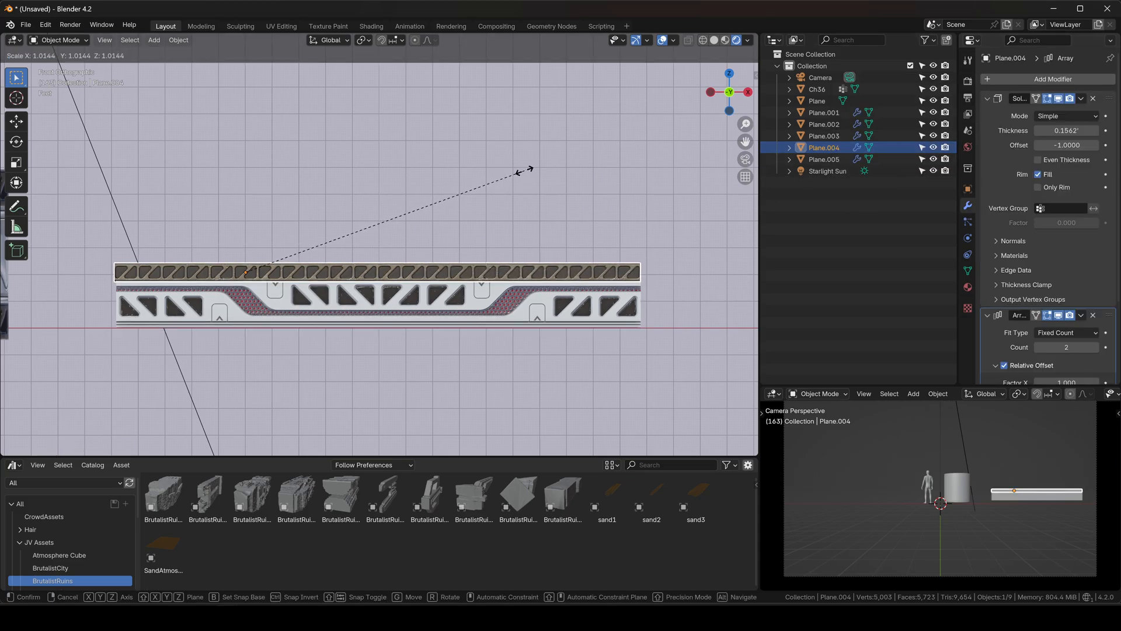
left_click(521, 169)
key("g")
key("x")
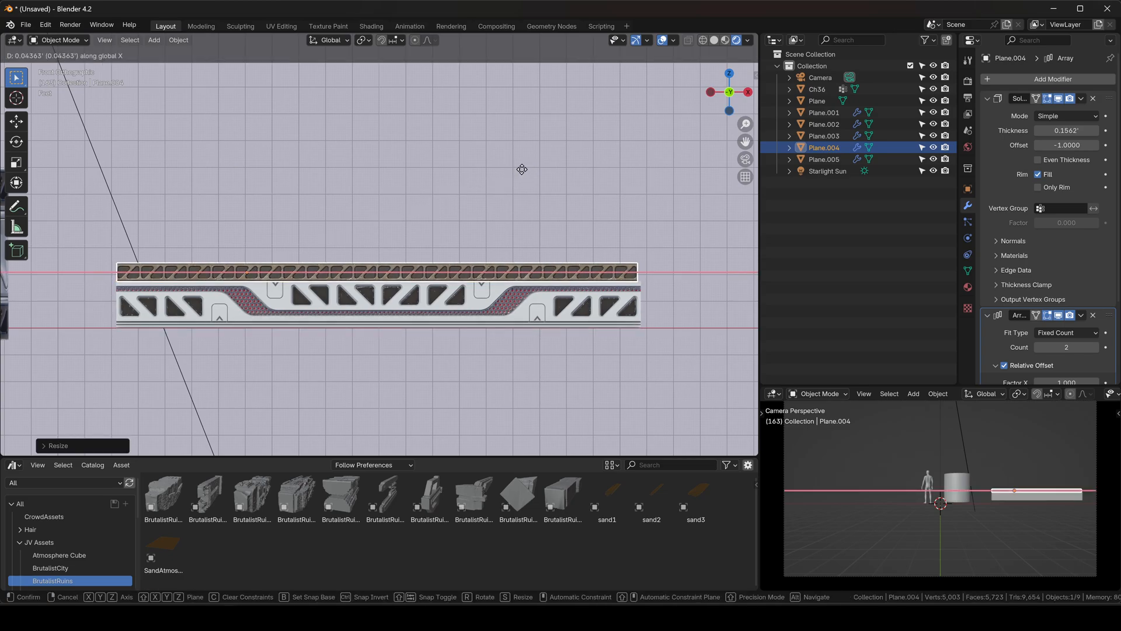
left_click(522, 169)
left_click(376, 214)
Add a plane mesh and move it into the empty space above the straight trim piece.
middle_click_drag(257, 231, 429, 278)
scroll(303, 312, "down", 5)
left_click(359, 298)
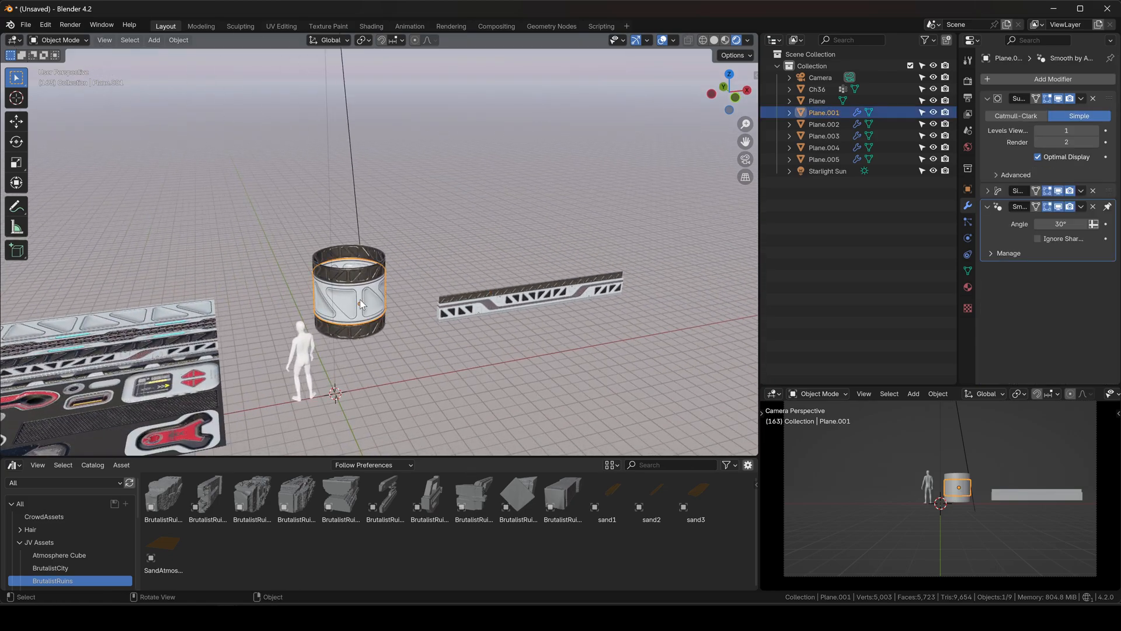
middle_click_drag(360, 298, 693, 100, "shift")
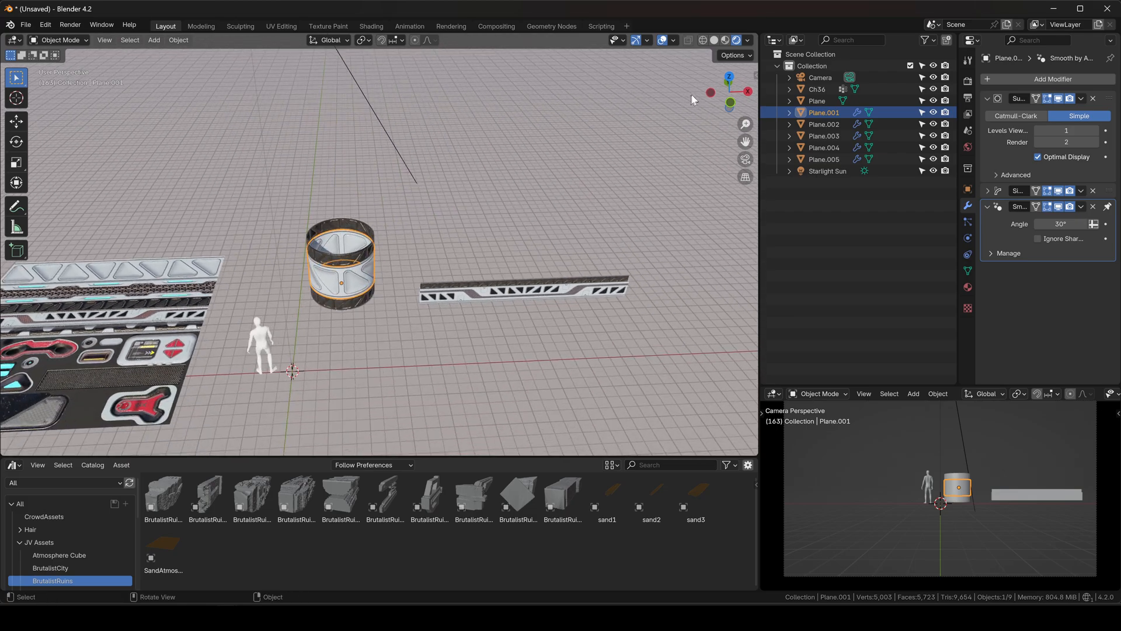
left_click(730, 104)
key("shift+a")
mouse_move(496, 292)
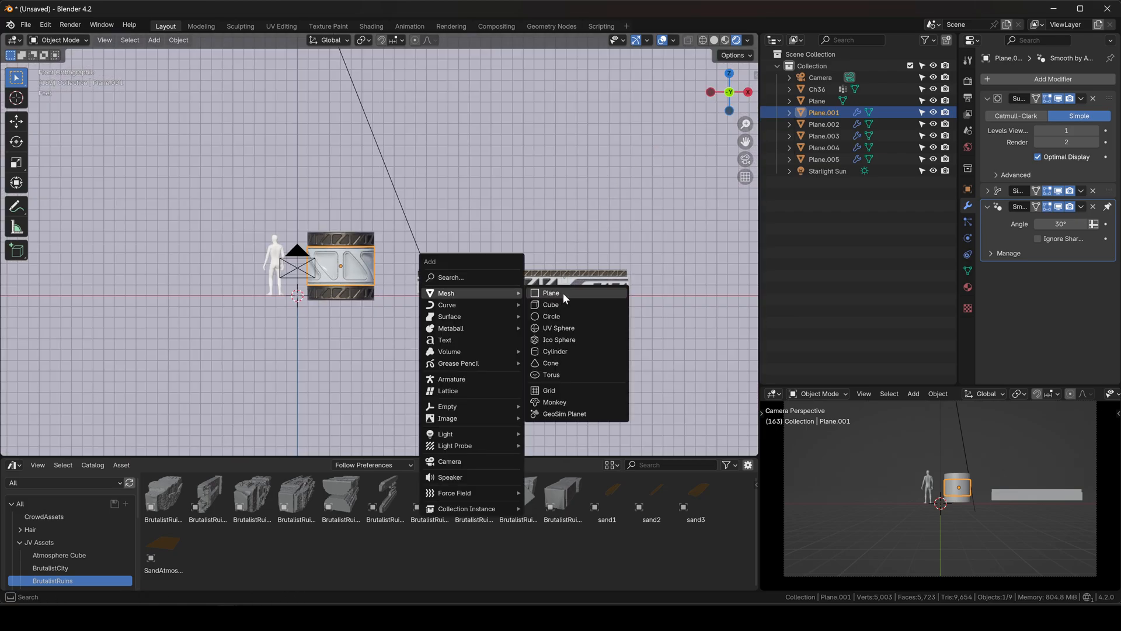
left_click(563, 292)
key("g")
left_click(652, 193)
Rotate the new plane 90° about X to stand upright, then scale it up to roughly the trim's width.
key("s")
left_click(695, 237)
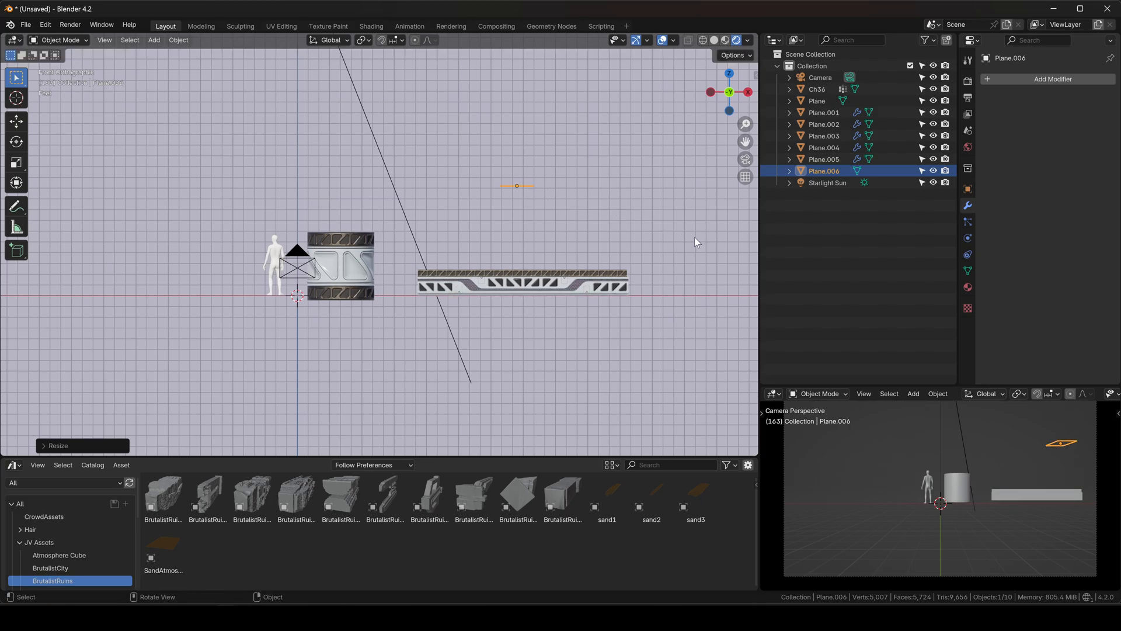
type("rx90")
key("Return")
key("s")
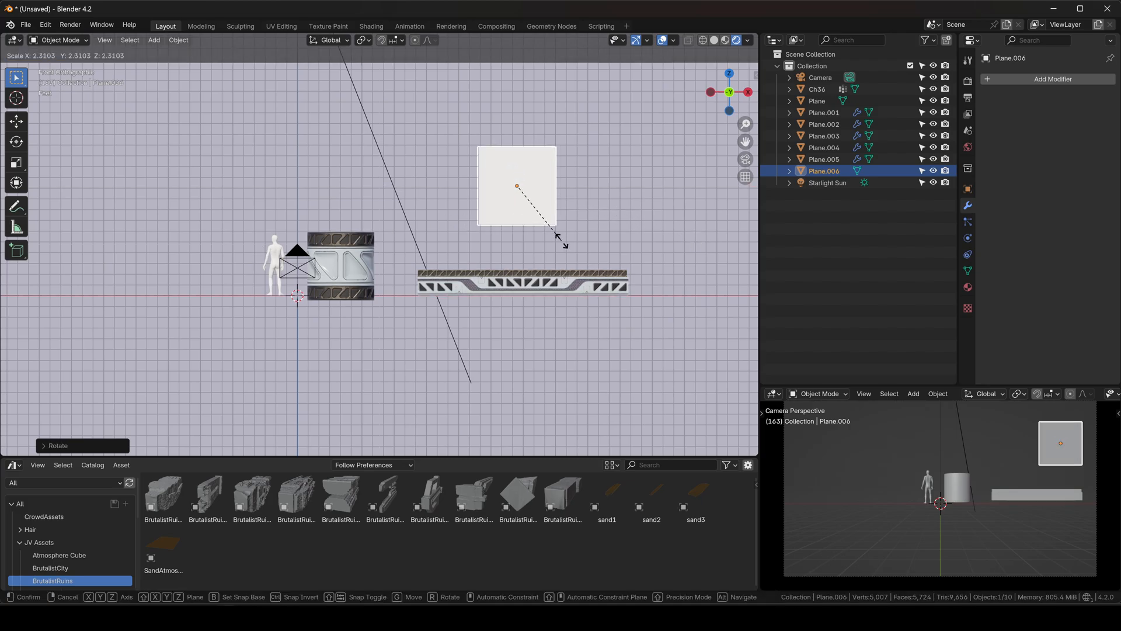
left_click(649, 308)
key("g")
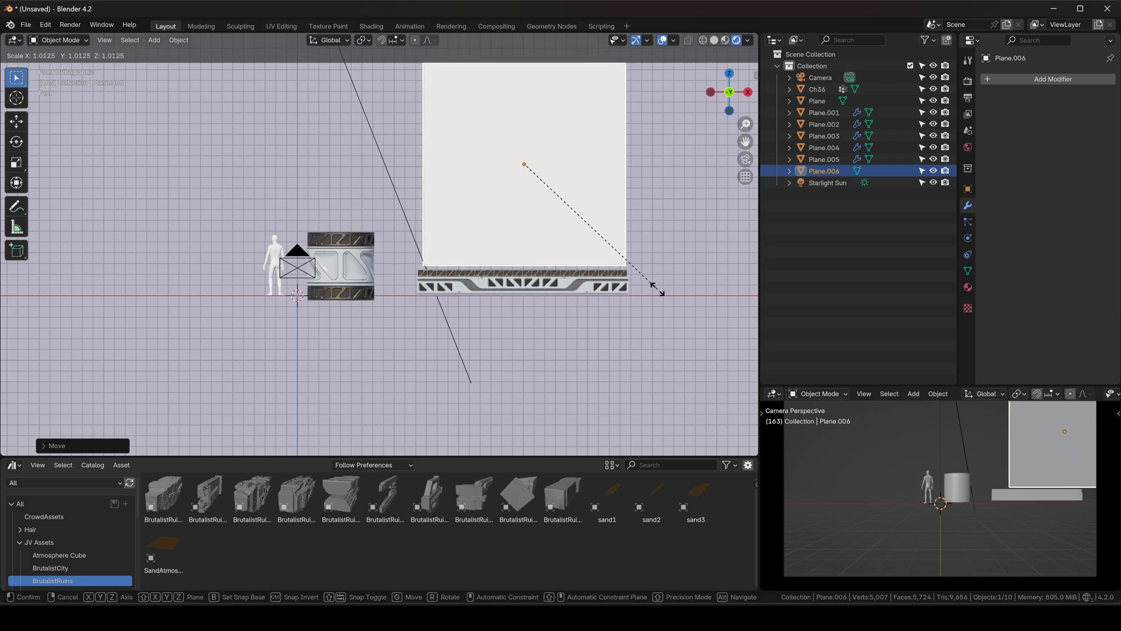
left_click(670, 294)
Shrink the upright plane along Z into a wide rectangle and lower it to just above the dark strip.
key("s")
key("z")
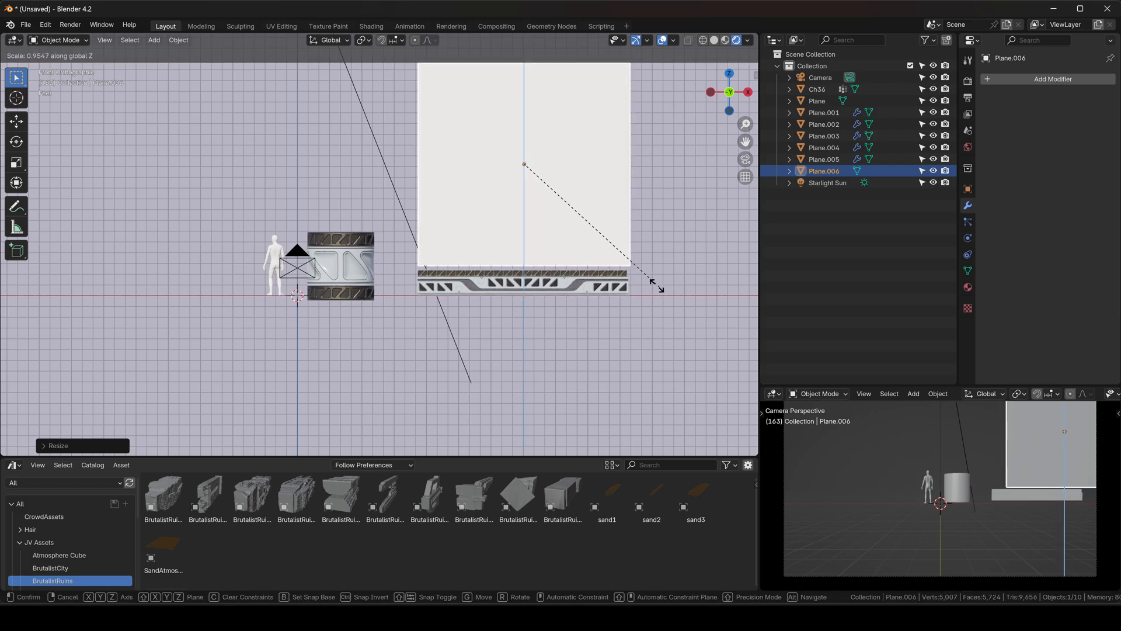
left_click(582, 244)
key("g")
left_click(583, 289)
key("s")
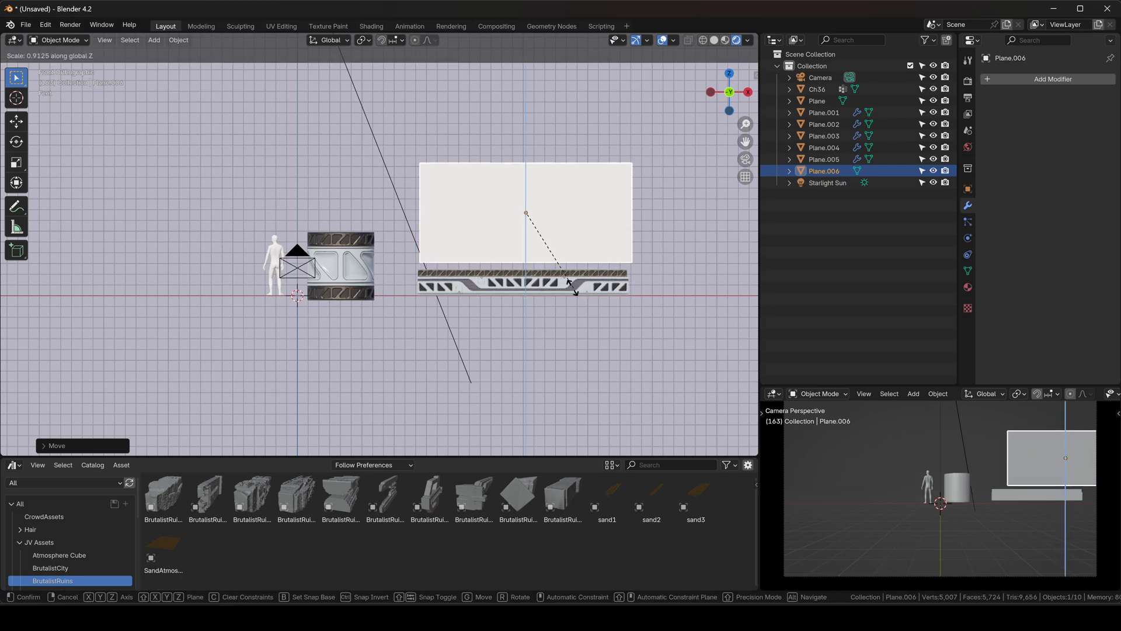
left_click(543, 279)
Select both straight trim strips and lower them about 0.04 ft along Z.
scroll(556, 291, "up", 4)
left_click_drag(496, 252, 498, 281)
key("g")
key("z")
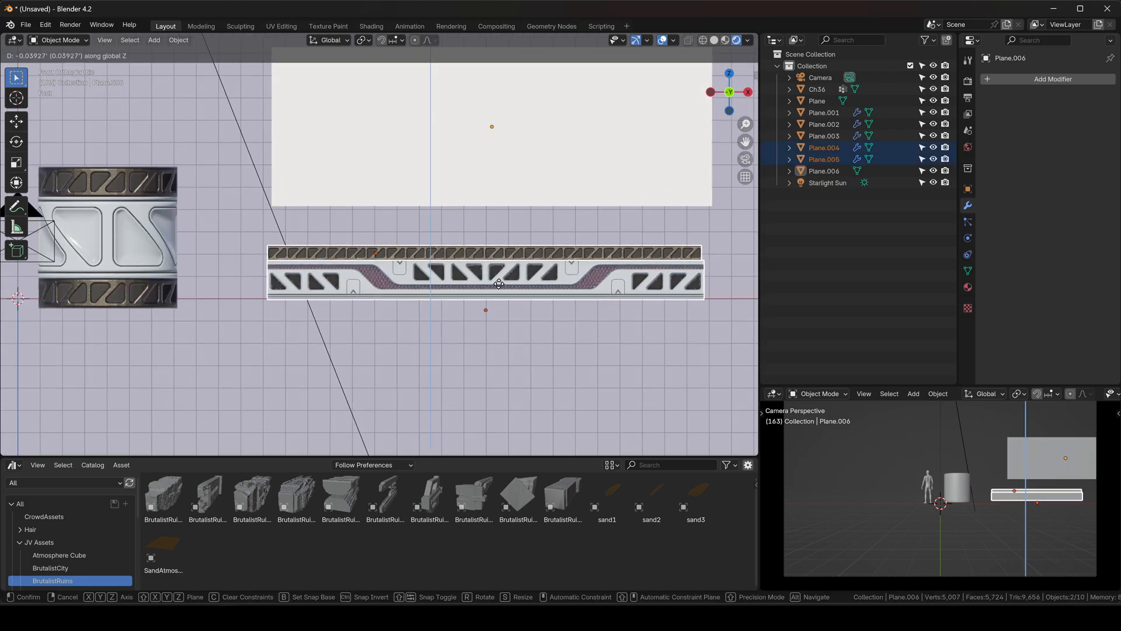
left_click(499, 284)
Set the plane on the dark strip's upper edge and scale it to match the strip's length.
left_click(511, 198)
key("g")
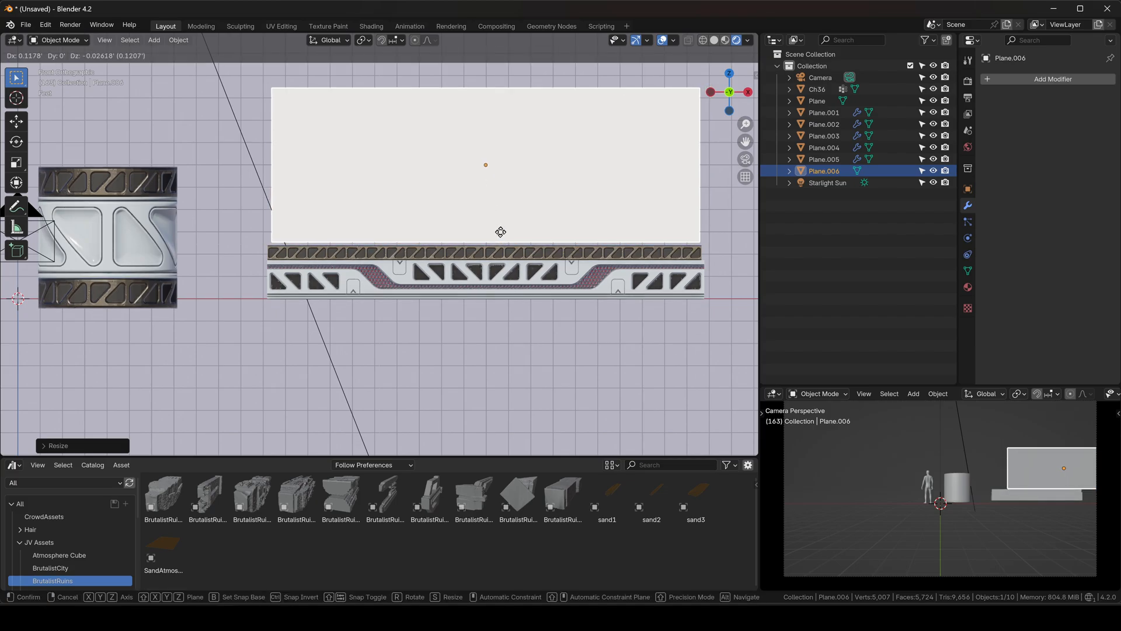
left_click(503, 232)
key("g")
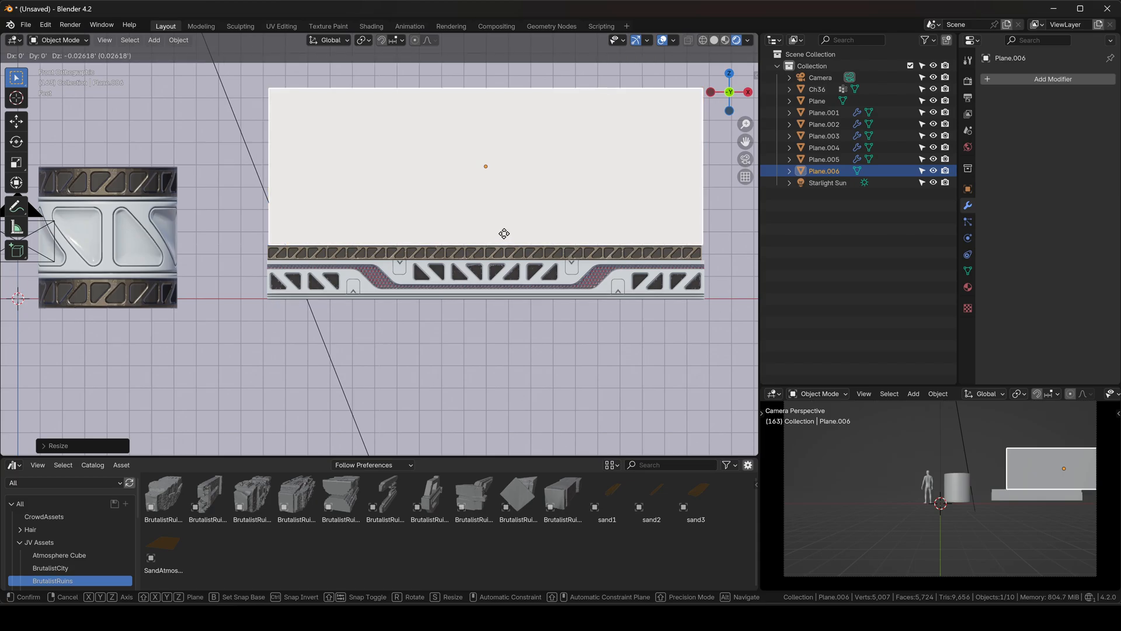
left_click(501, 236)
Move the plane along the Y axis until it lines up in depth with the trim strips.
middle_click_drag(496, 240, 532, 259)
key("g")
key("y")
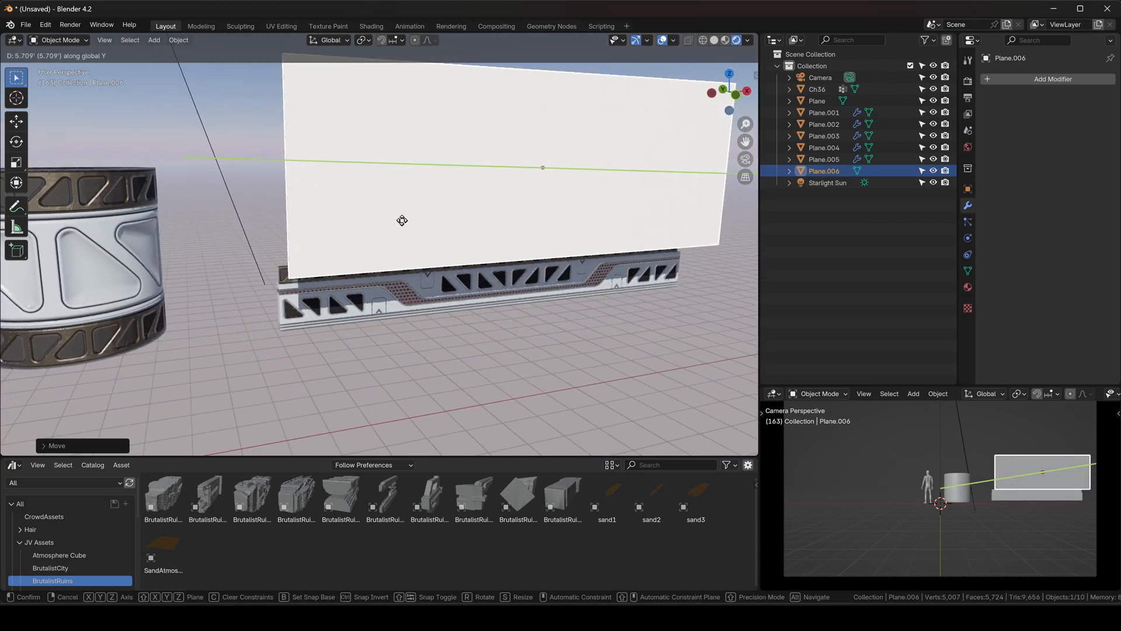
left_click(371, 206)
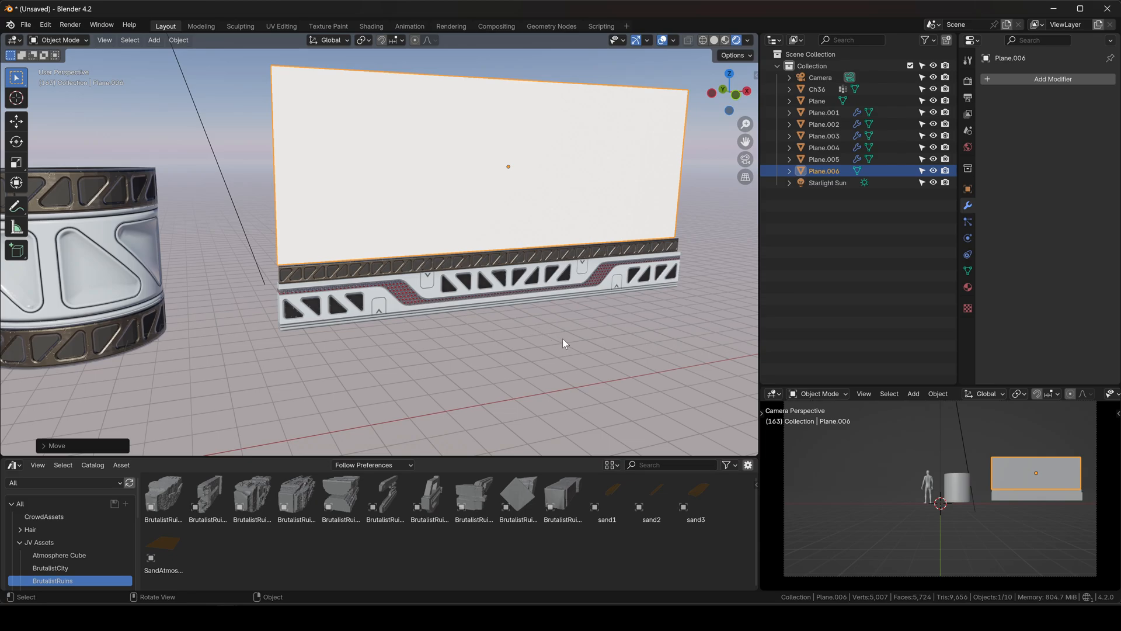
left_click(562, 338)
Move the human figure beside the wall's end farthest from the rings and rotate it about Z.
middle_click_drag(543, 321, 461, 340)
scroll(461, 340, "down", 4)
middle_click_drag(203, 257, 257, 310, "shift")
left_click(185, 312)
key("g")
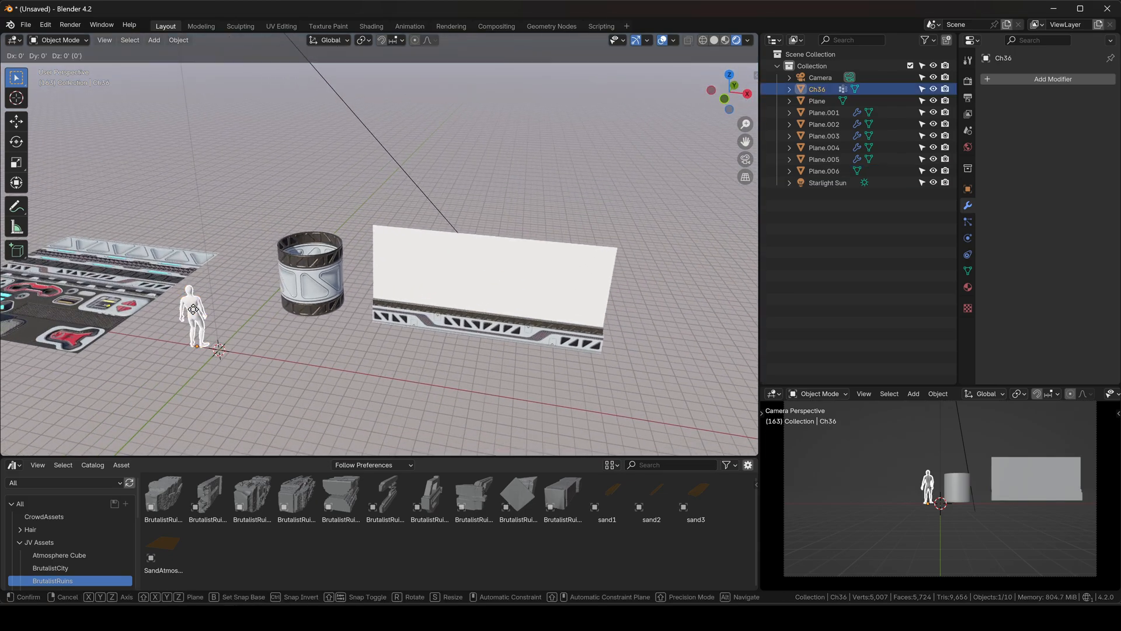
left_click(626, 340)
key("r")
key("z")
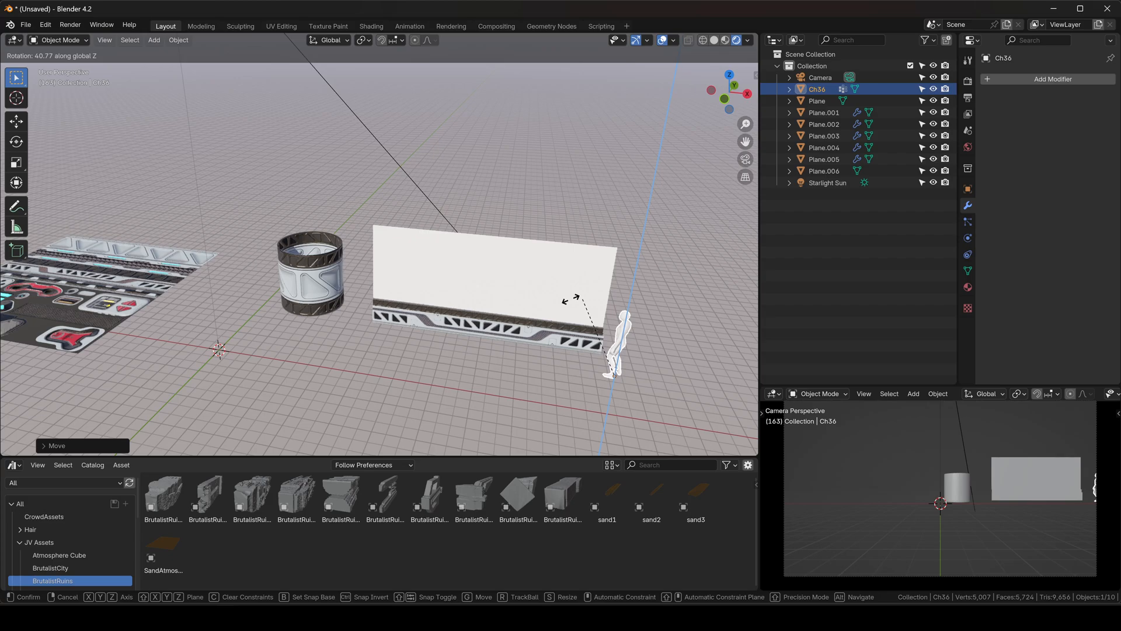
left_click(519, 397)
key("g")
key("shift+z")
left_click(544, 370)
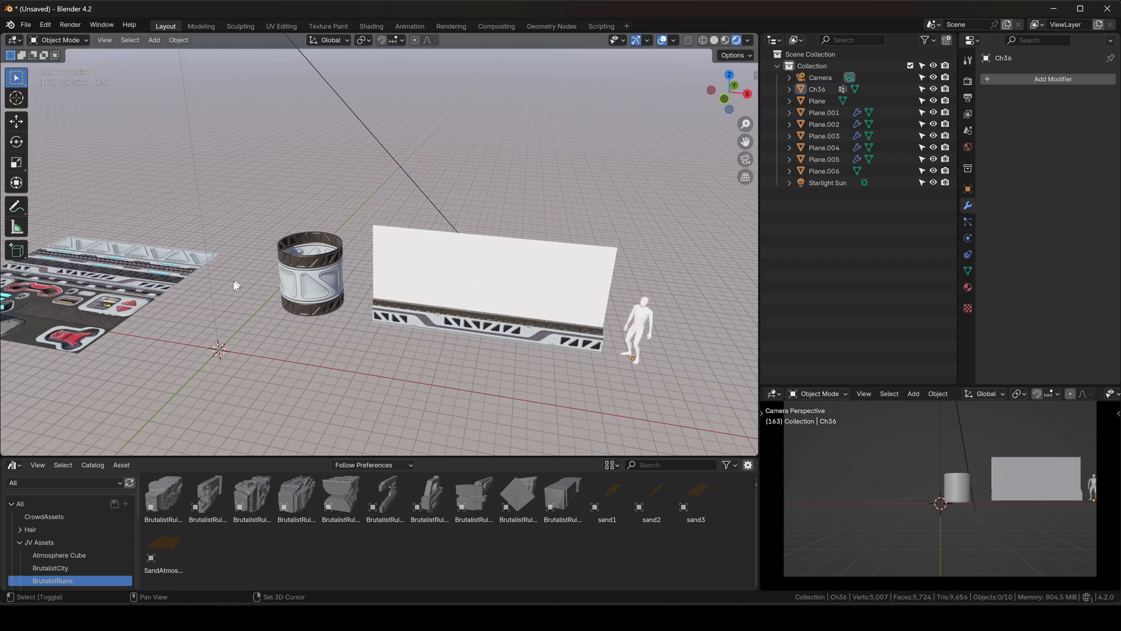
Link the ring's MarsColonyTrimSheet_01.001 material to the upright wall plane.
middle_click_drag(233, 281, 286, 266, "shift")
middle_click_drag(202, 311, 248, 348)
middle_click_drag(248, 348, 311, 301, "shift")
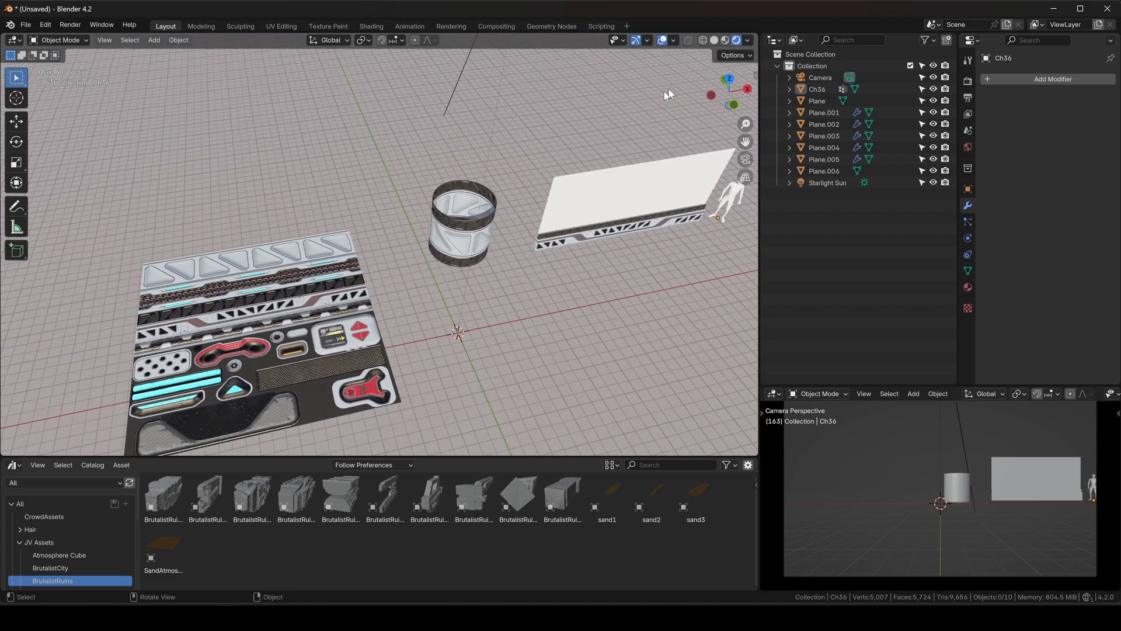
left_click(647, 186)
middle_click_drag(600, 174, 445, 244)
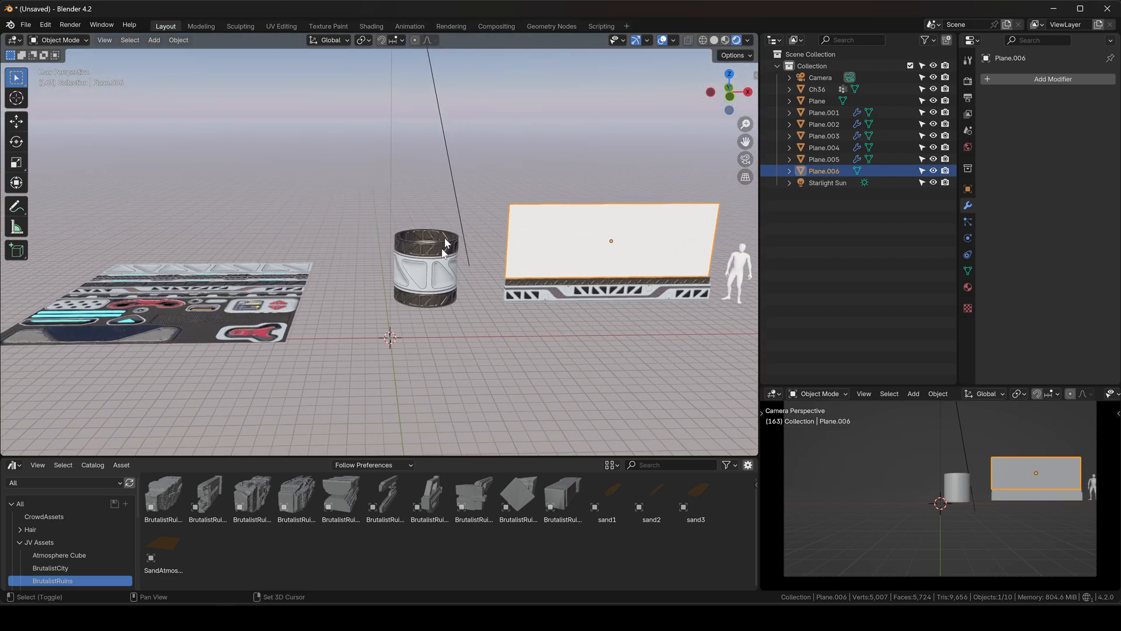
left_click(437, 276, "shift")
left_click(968, 287)
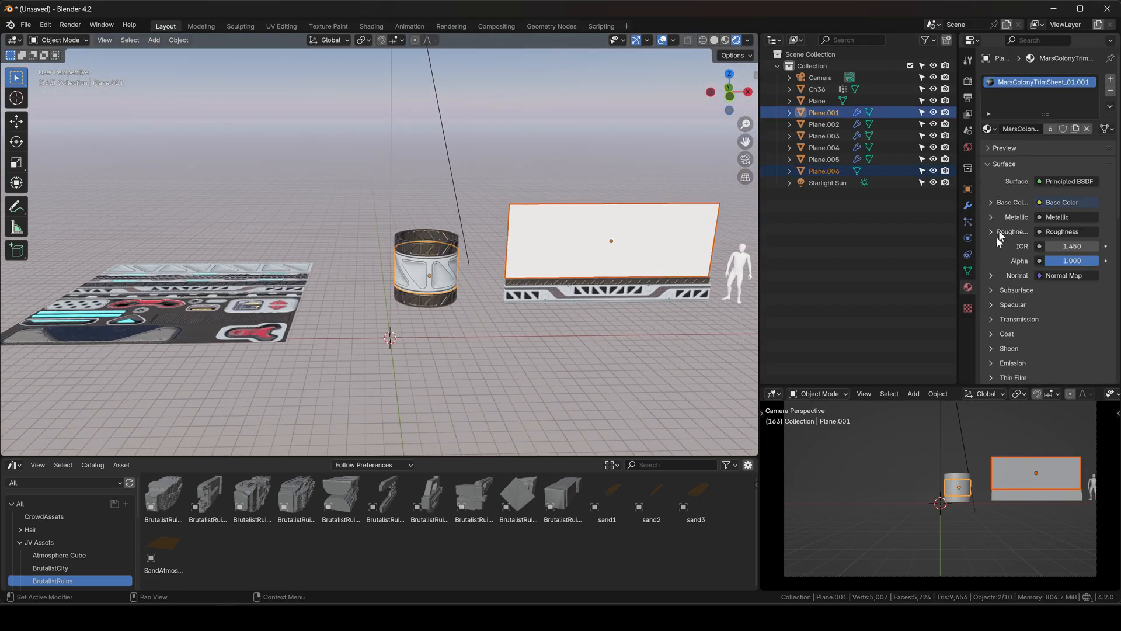
left_click(1062, 131)
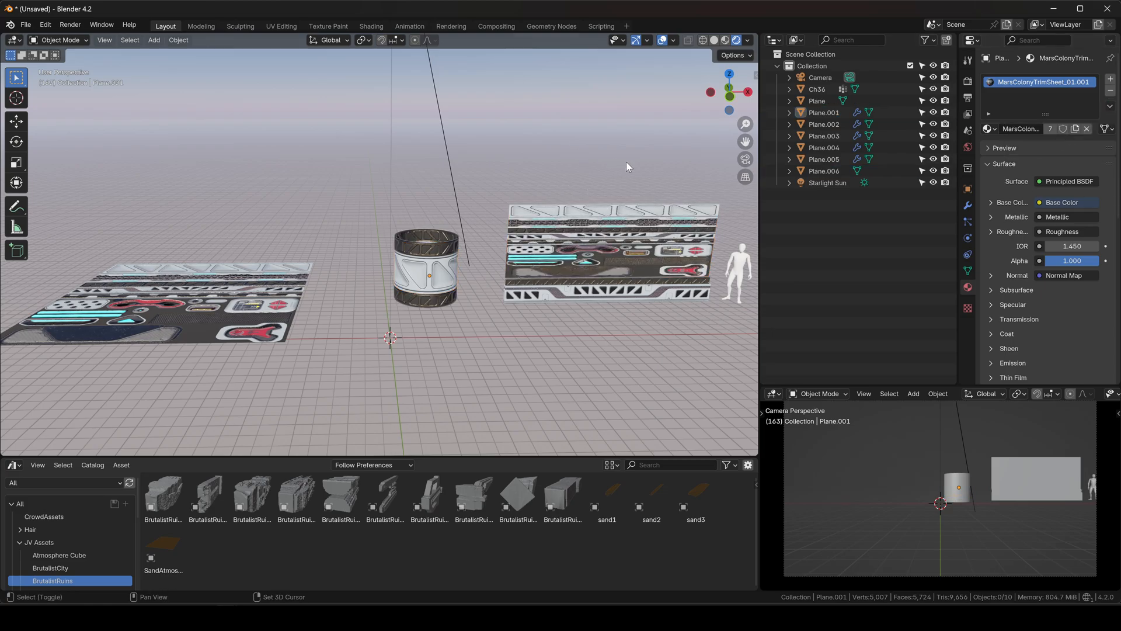
Put the wall plane into Edit Mode and enlarge the asset browser area, changing it to a UV Editor.
middle_click_drag(626, 163, 395, 171, "shift")
left_click(420, 244)
key("ctrl+Tab")
left_click(507, 244)
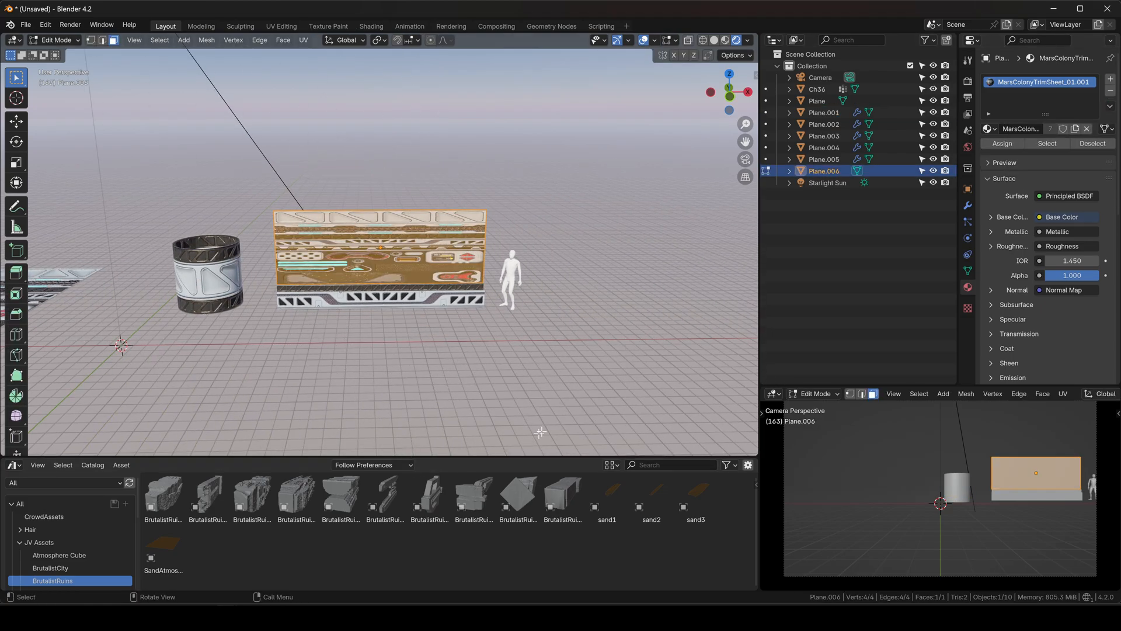
left_click_drag(544, 437, 543, 318)
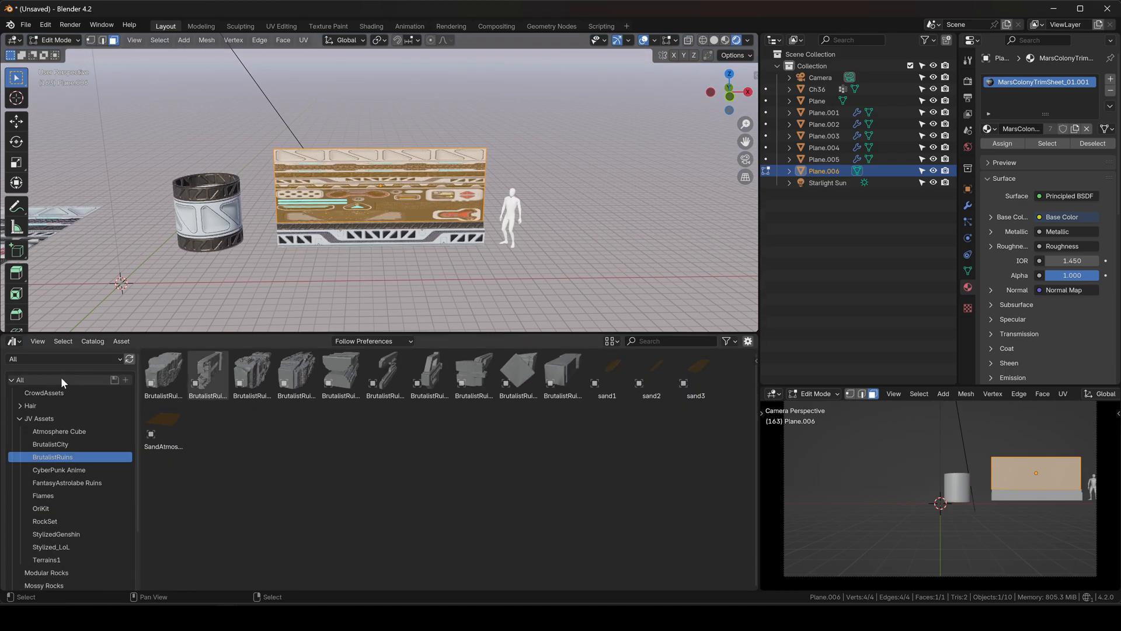
left_click(13, 342)
left_click(37, 398)
scroll(374, 459, "down", 12)
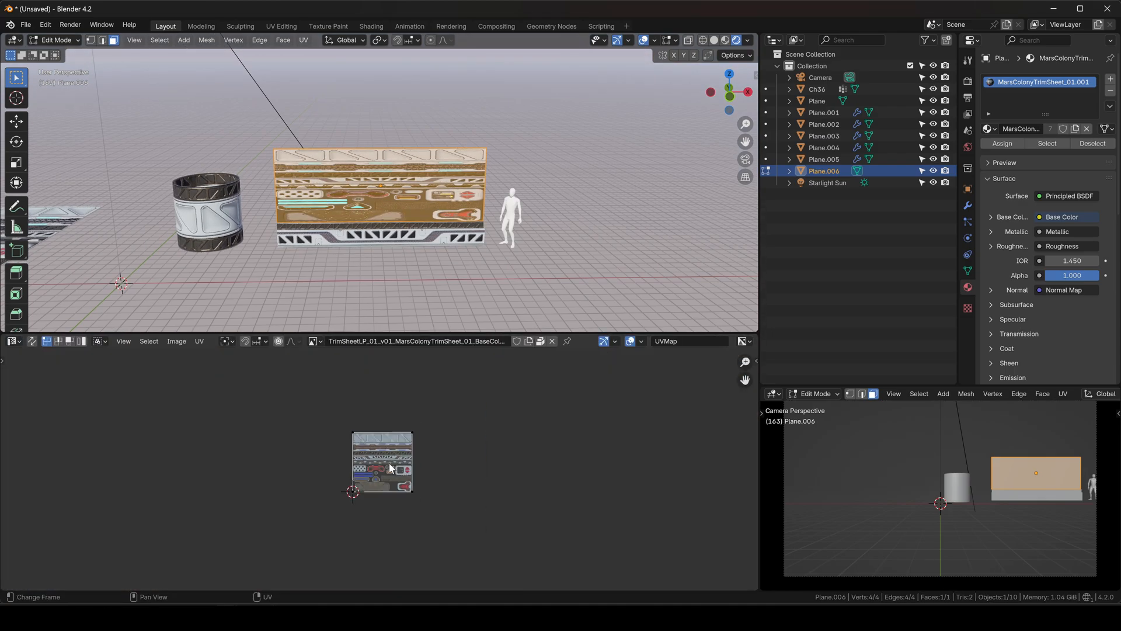
Scale the wall's UV face along Y to about 0.2 and move it over the white triangular-panel band.
scroll(416, 456, "up", 5)
key("s")
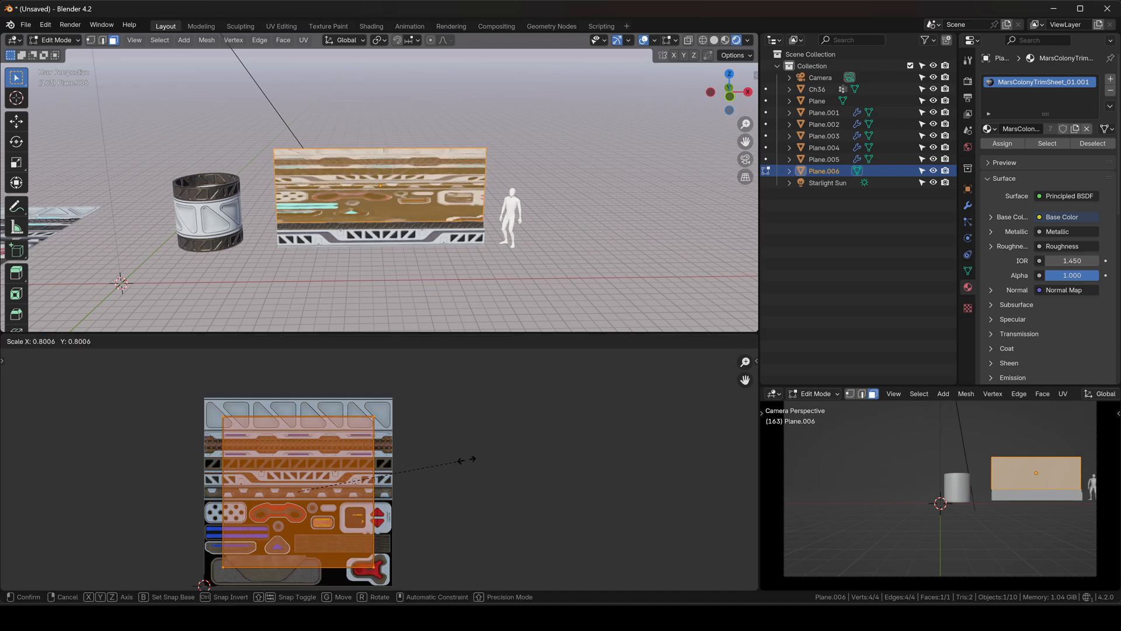
key("y")
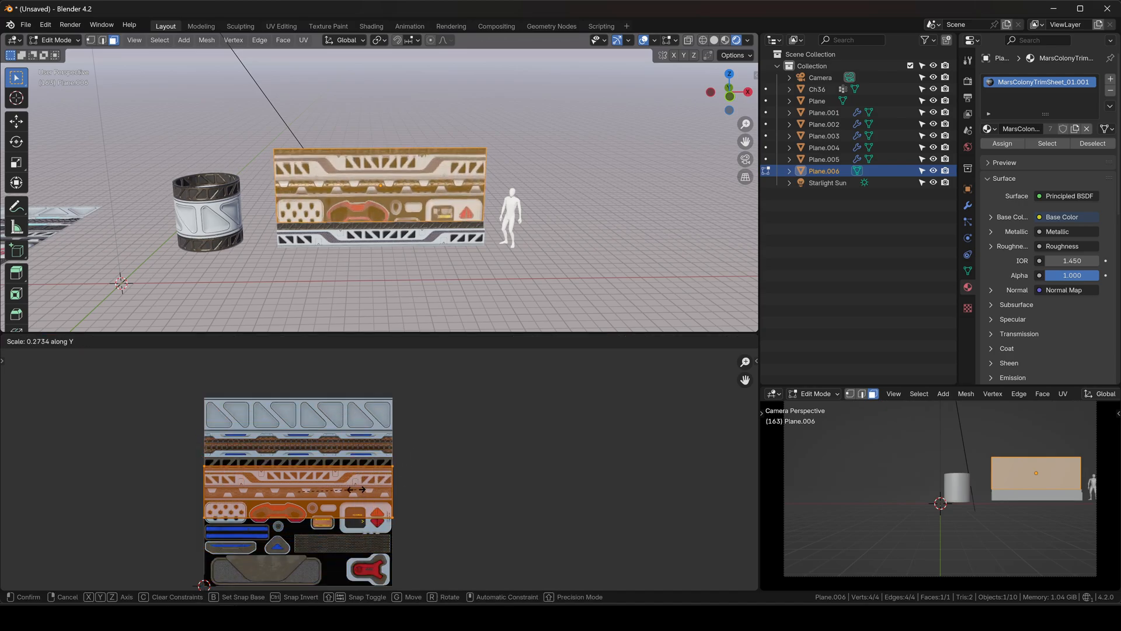
left_click(338, 485)
key("g")
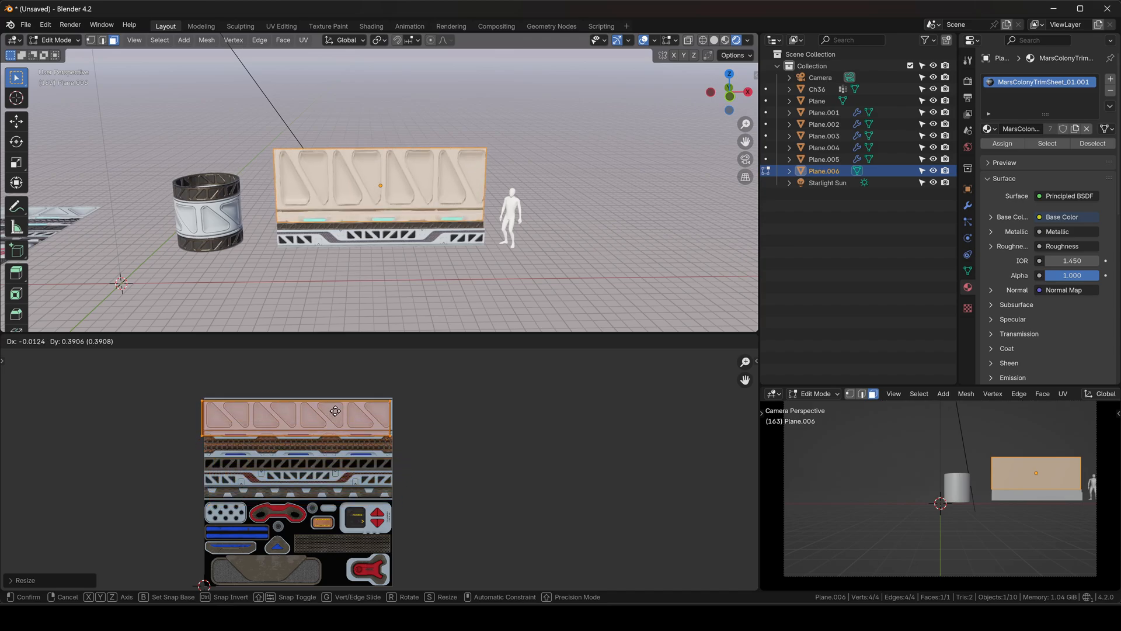
left_click(336, 407)
Scale the wall's UVs along X to span the four middle triangular panels, trim their height slightly, and return to Object Mode.
scroll(336, 408, "up", 4)
key("s")
key("x")
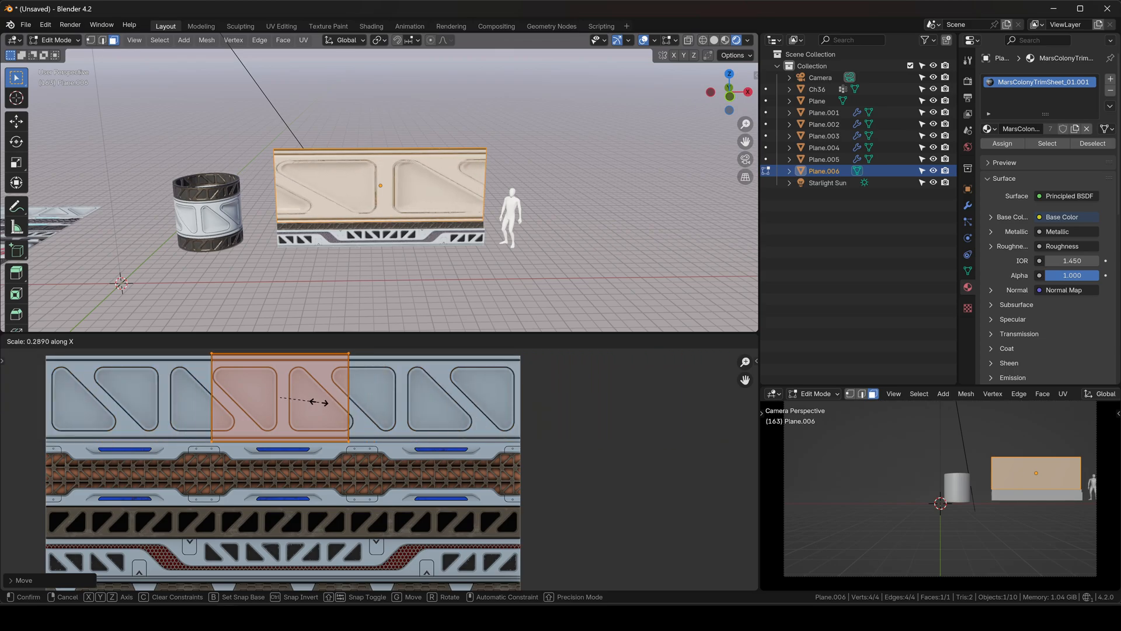
left_click(349, 401)
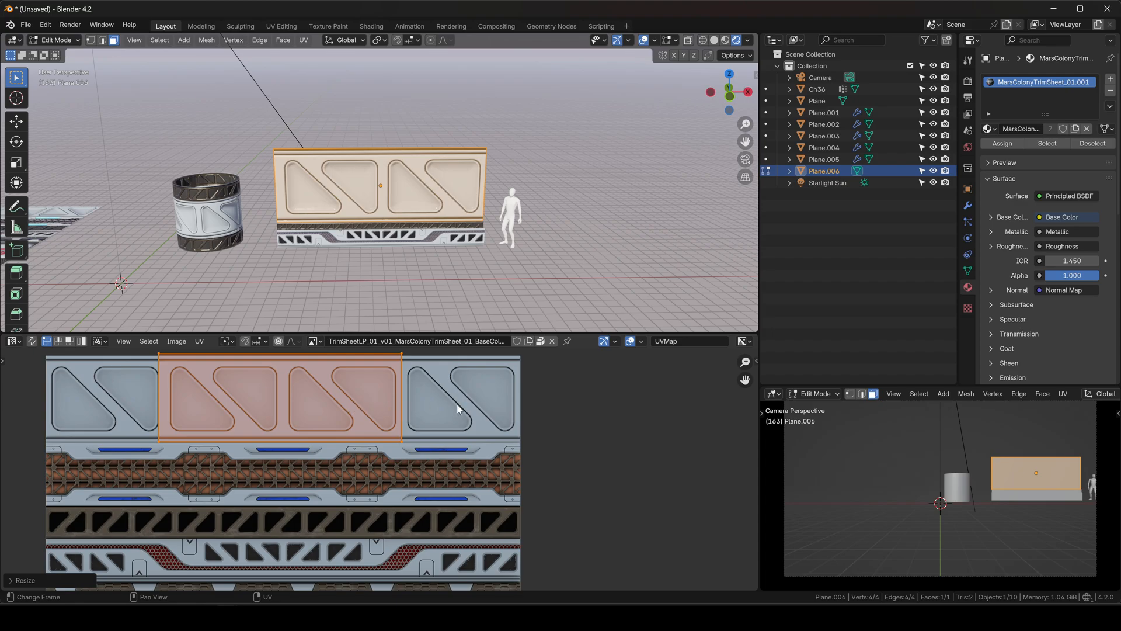
key("s")
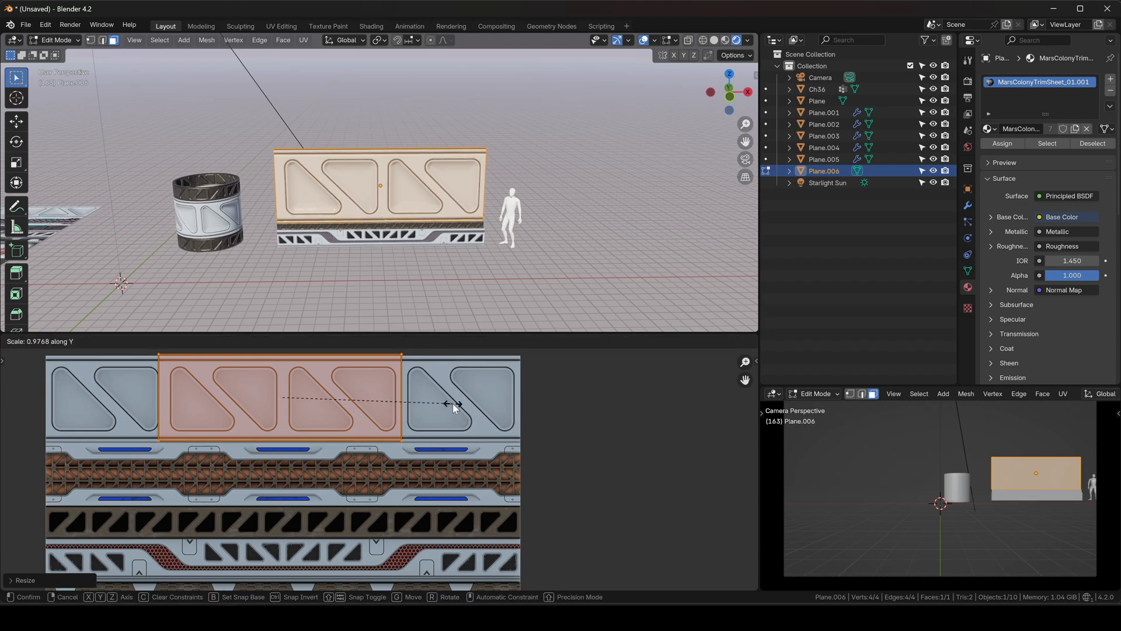
left_click(481, 387)
key("Tab")
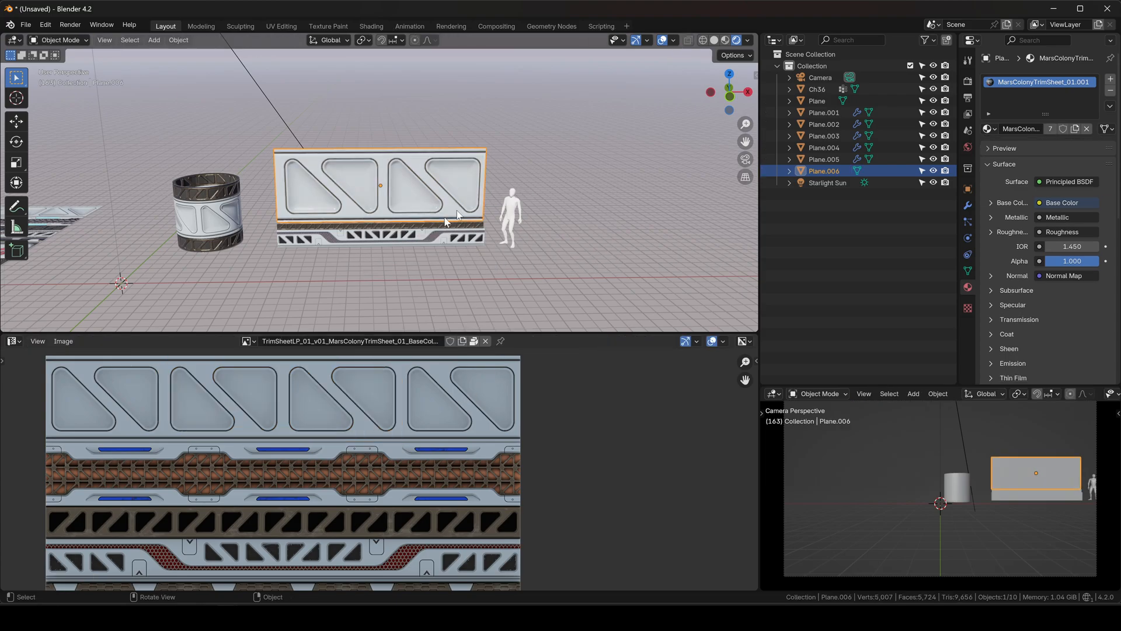
Examine the textured wall and its trim from several angles, close up and alongside the rings and trim sheet.
middle_click_drag(534, 135, 583, 135)
scroll(355, 249, "up", 4)
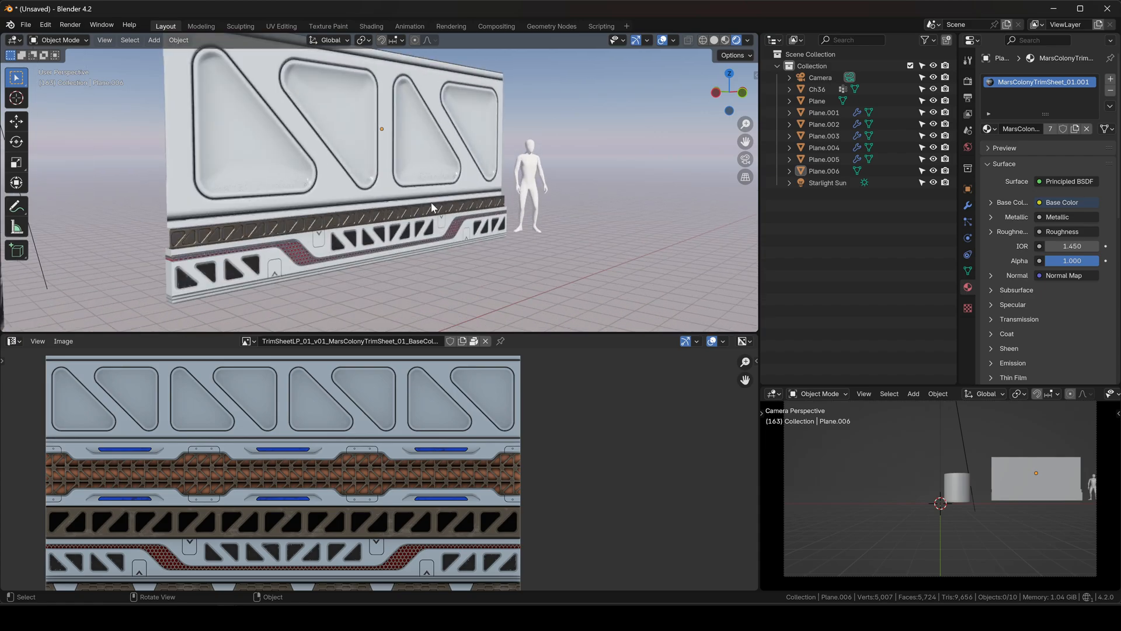
middle_click_drag(430, 201, 362, 224)
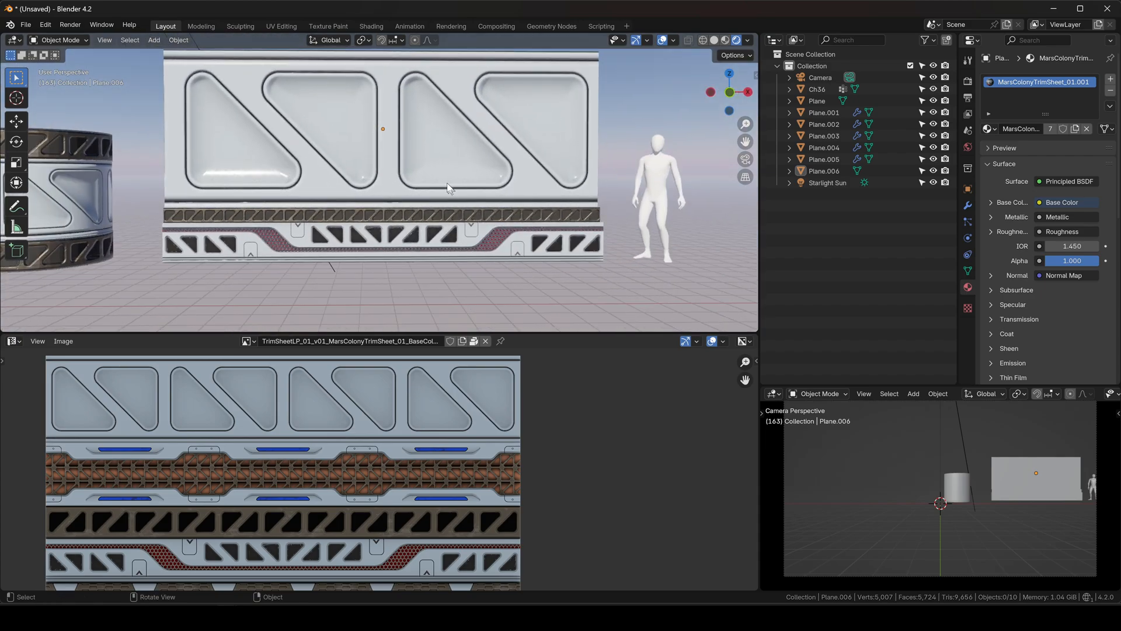
middle_click_drag(448, 188, 510, 223)
scroll(478, 145, "down", 5)
scroll(453, 161, "up", 5)
scroll(514, 120, "down", 1)
scroll(503, 164, "down", 4)
scroll(419, 177, "down", 5)
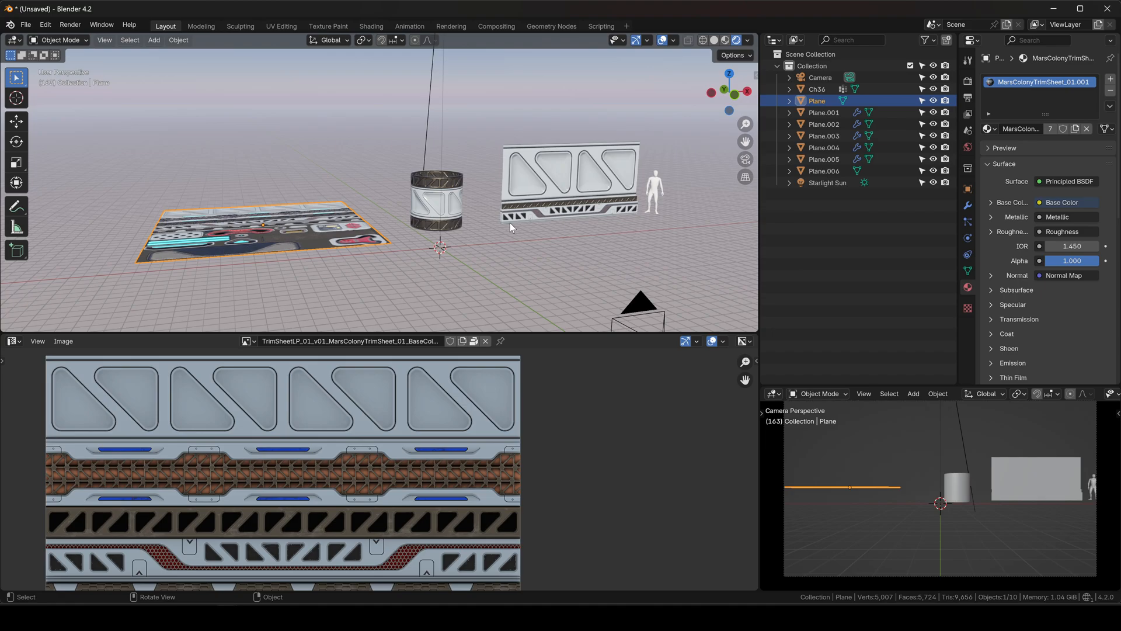